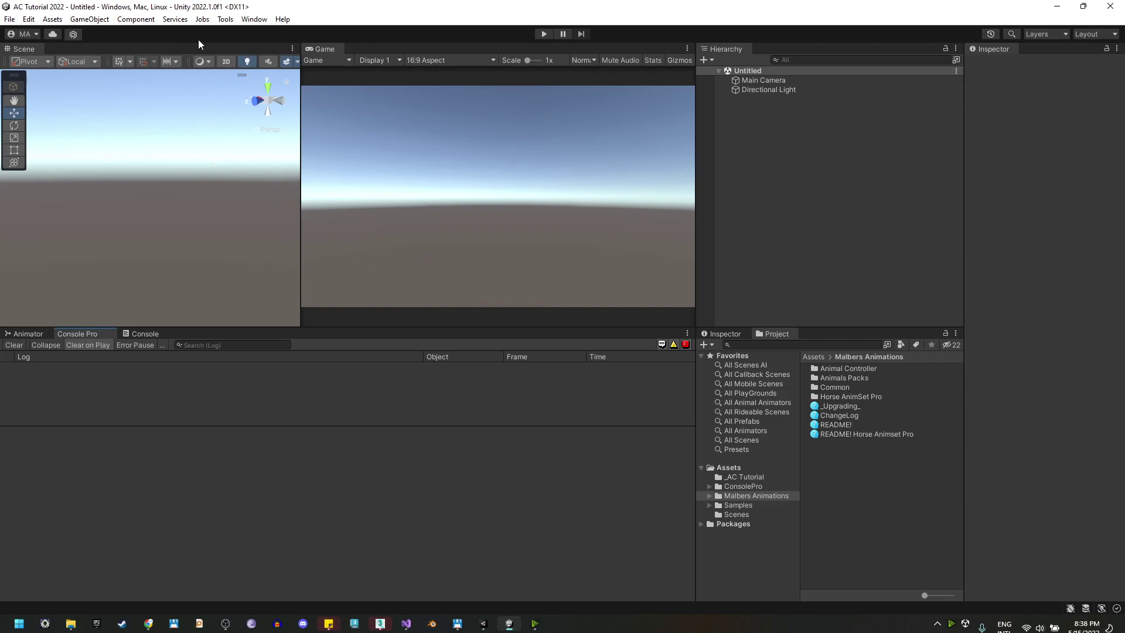
- Create the Malbers Animations test scene in the open untitled scene
{"action": "left_click", "coordinate": [225, 19]}
{"action": "mouse_move", "coordinate": [269, 33]}
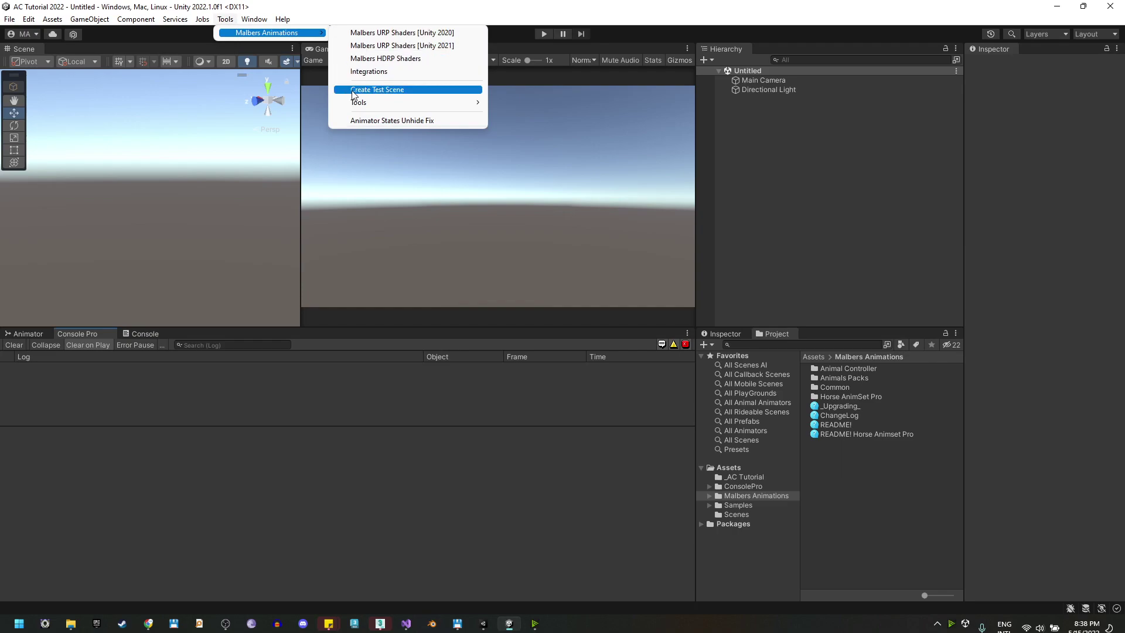
{"action": "left_click", "coordinate": [373, 91]}
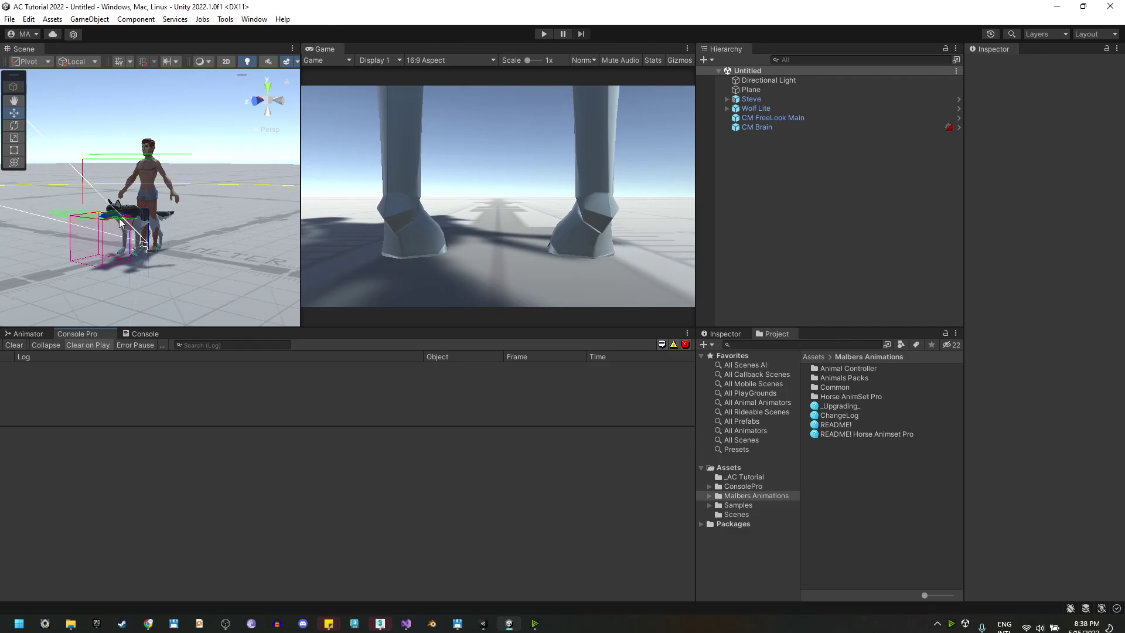
- Enlarge the scene view and move Wolf Lite sideways away from Steve to X 2.35
{"action": "left_click_drag", "start_coordinate": [301, 176], "coordinate": [399, 176]}
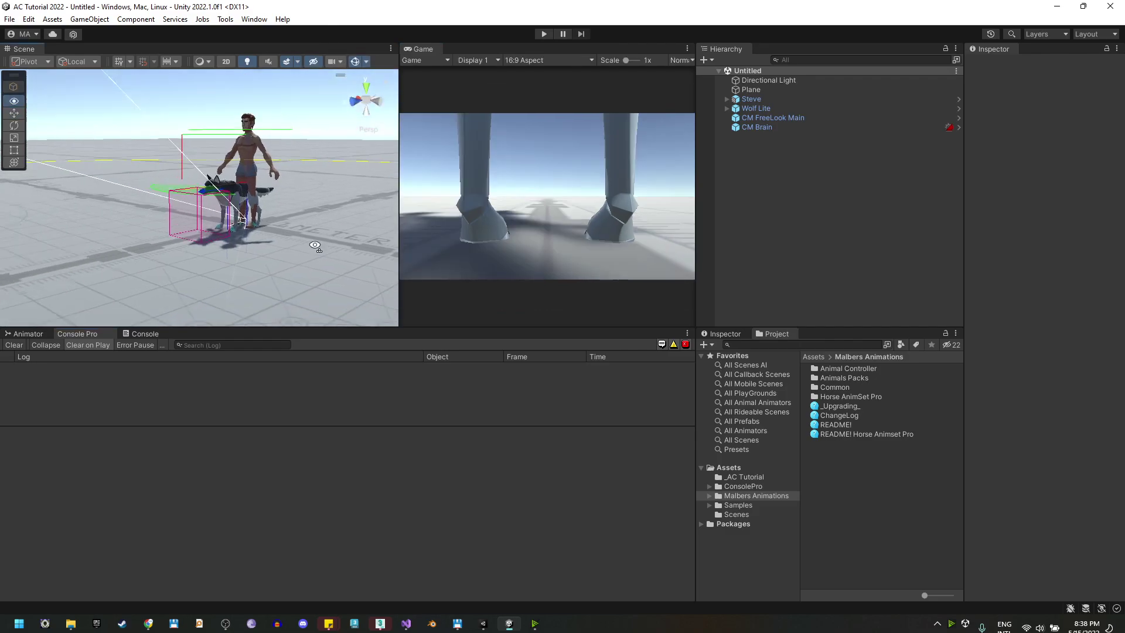
{"action": "scroll", "coordinate": [264, 194], "scroll_direction": "up", "scroll_amount": 3}
{"action": "left_click", "coordinate": [786, 99]}
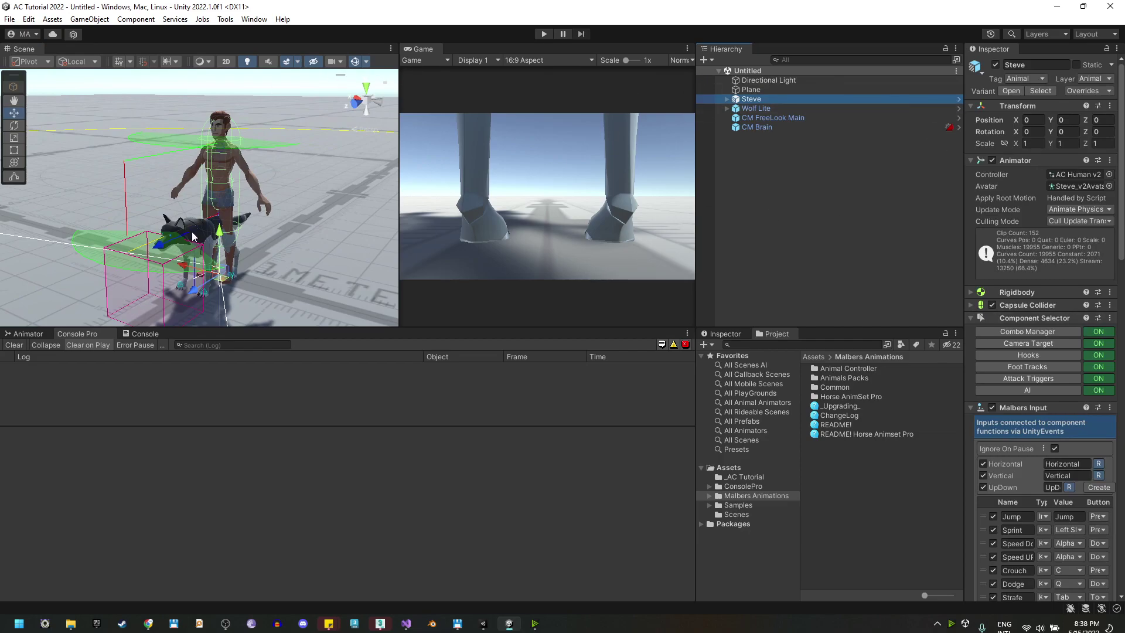
{"action": "left_click", "coordinate": [151, 252]}
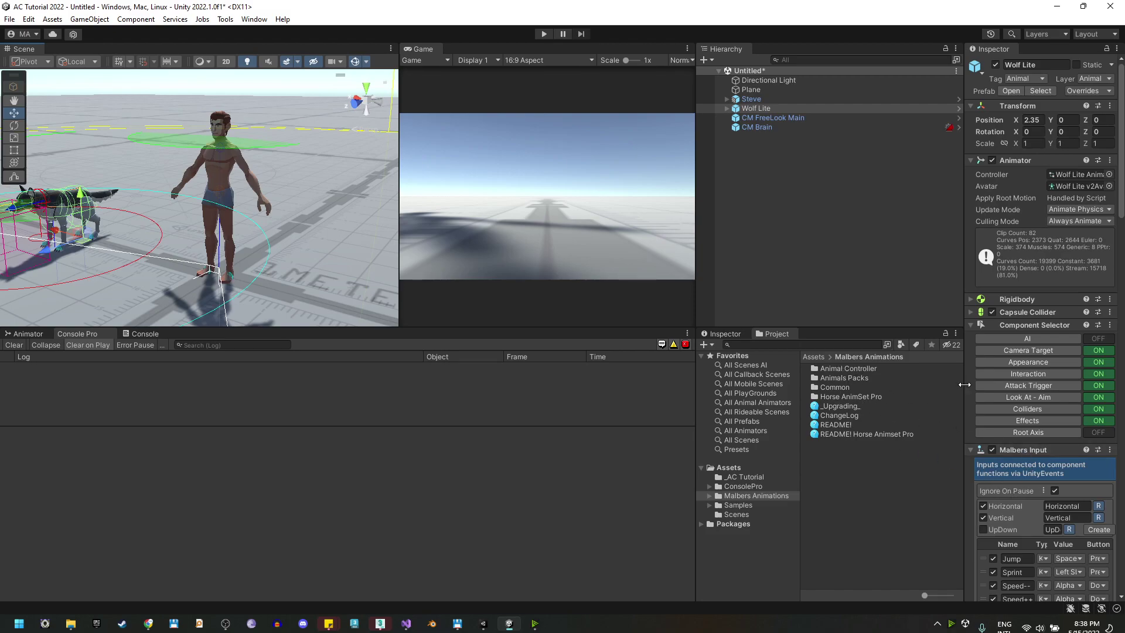
- Widen the Inspector and Hierarchy areas and frame both the wolf and Steve in the scene
{"action": "left_click_drag", "start_coordinate": [964, 384], "coordinate": [933, 389]}
{"action": "scroll", "coordinate": [1026, 352], "scroll_direction": "down", "scroll_amount": 4}
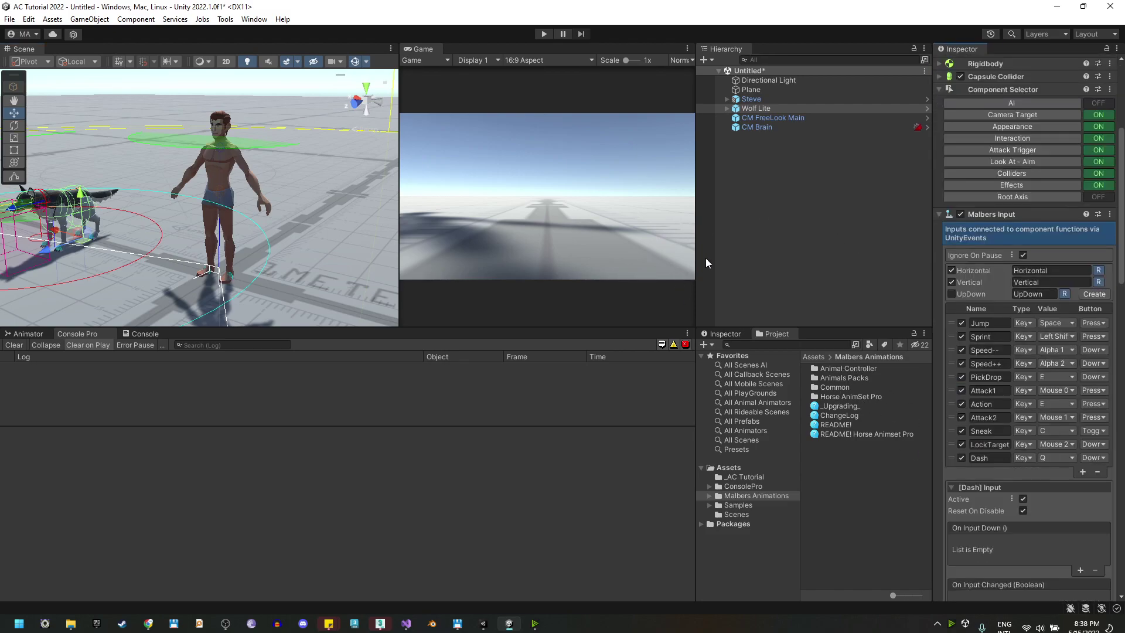
{"action": "left_click_drag", "start_coordinate": [696, 262], "coordinate": [650, 263]}
{"action": "left_click_drag", "start_coordinate": [117, 284], "coordinate": [231, 69], "text": "alt"}
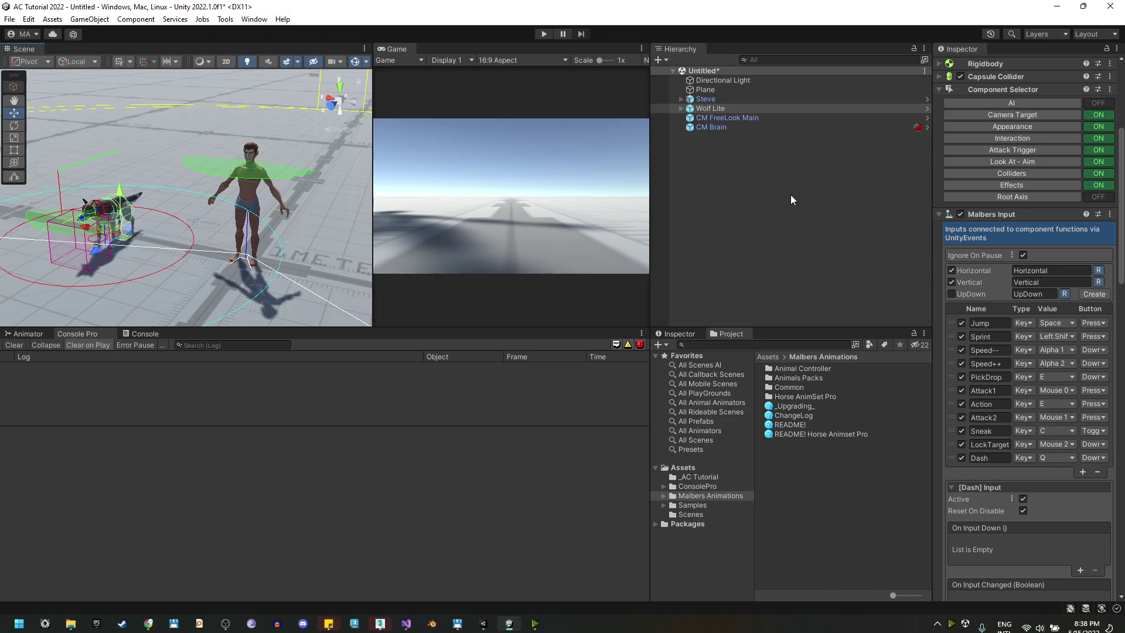
- Duplicate Steve's animator controller AC Human v2 as "AC Human v2 Rider" and assign the copy to Steve's Animator
{"action": "left_click", "coordinate": [706, 99]}
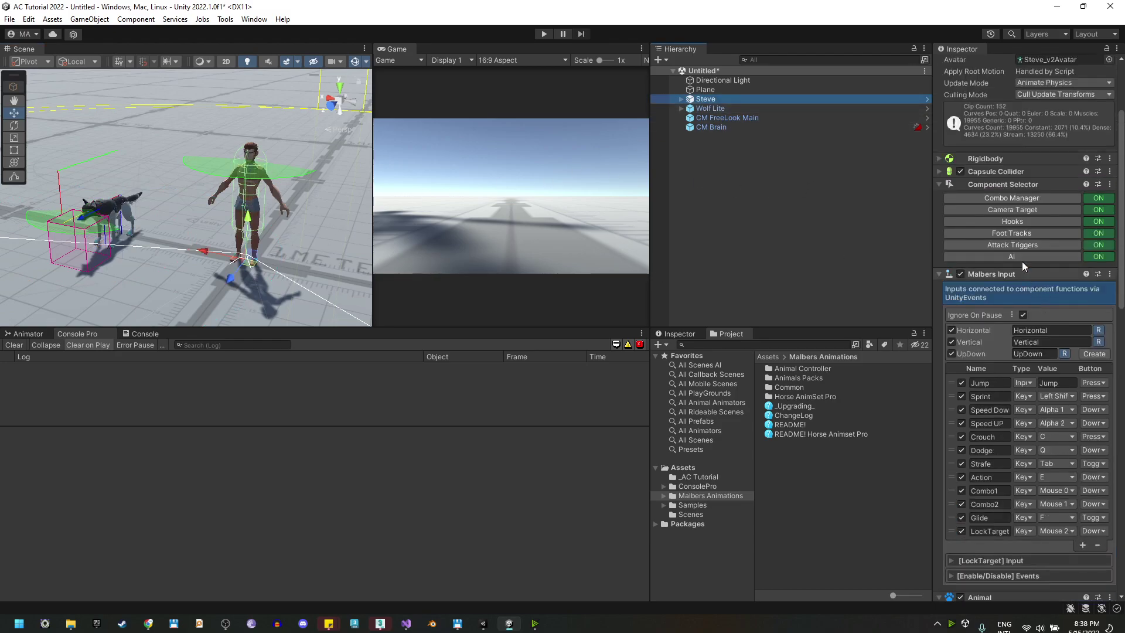
{"action": "scroll", "coordinate": [997, 276], "scroll_direction": "up", "scroll_amount": 3}
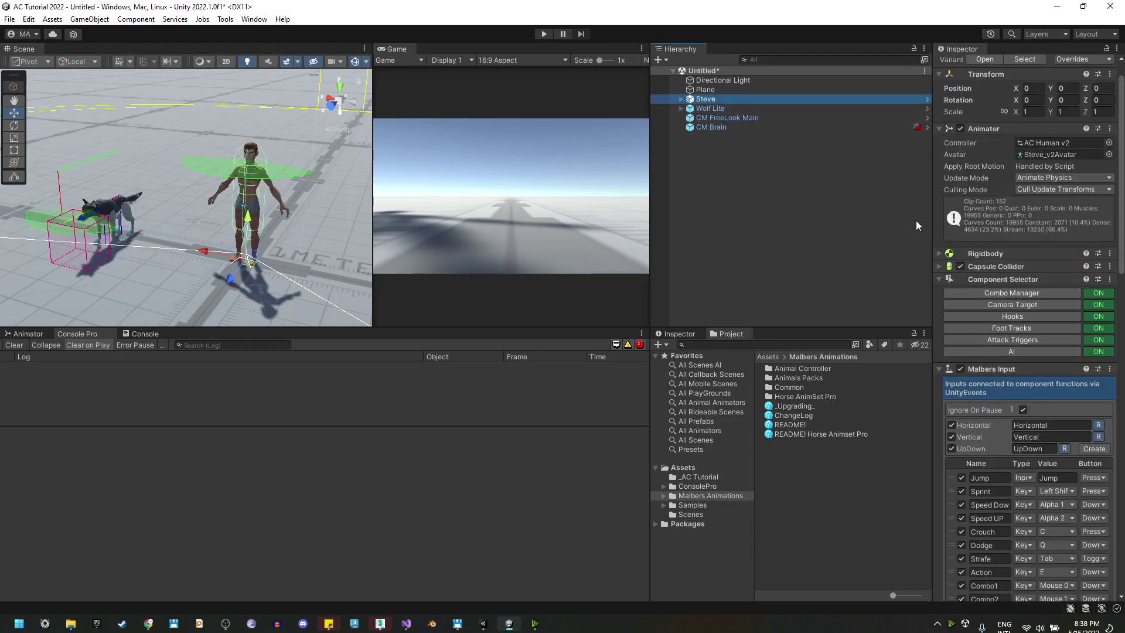
{"action": "double_click", "coordinate": [1049, 142]}
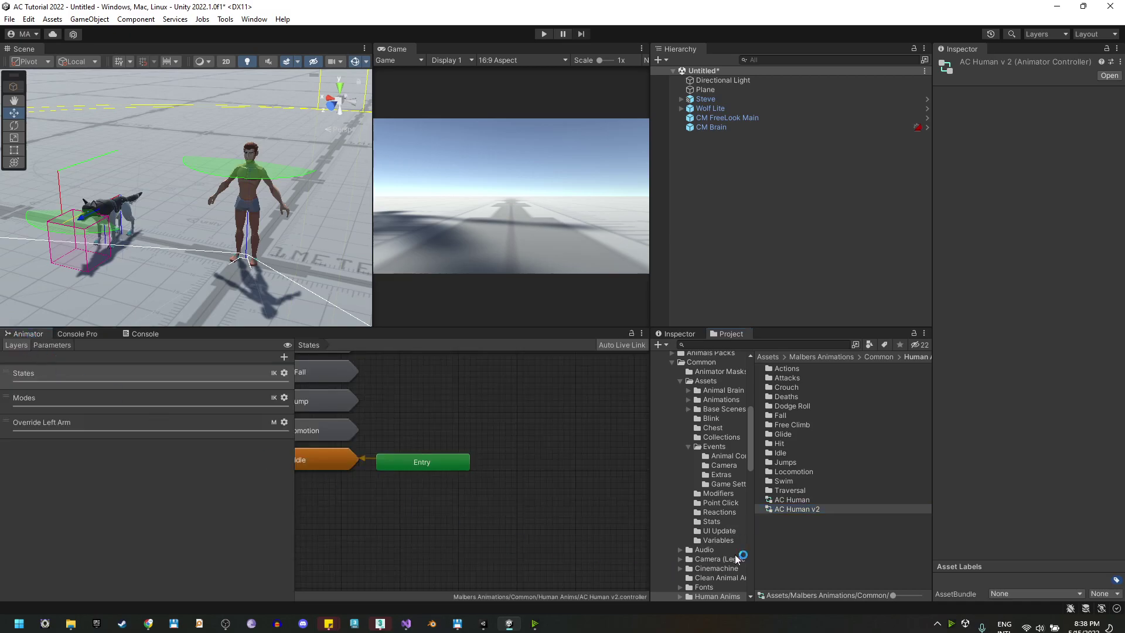
{"action": "left_click", "coordinate": [801, 510]}
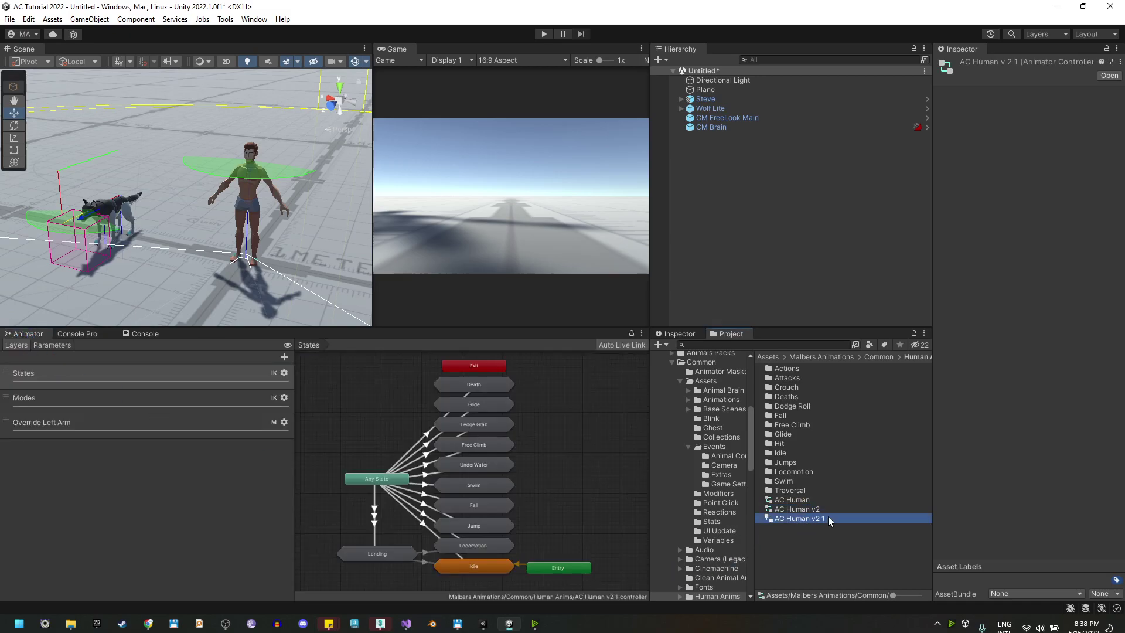
{"action": "key", "text": "ctrl+d"}
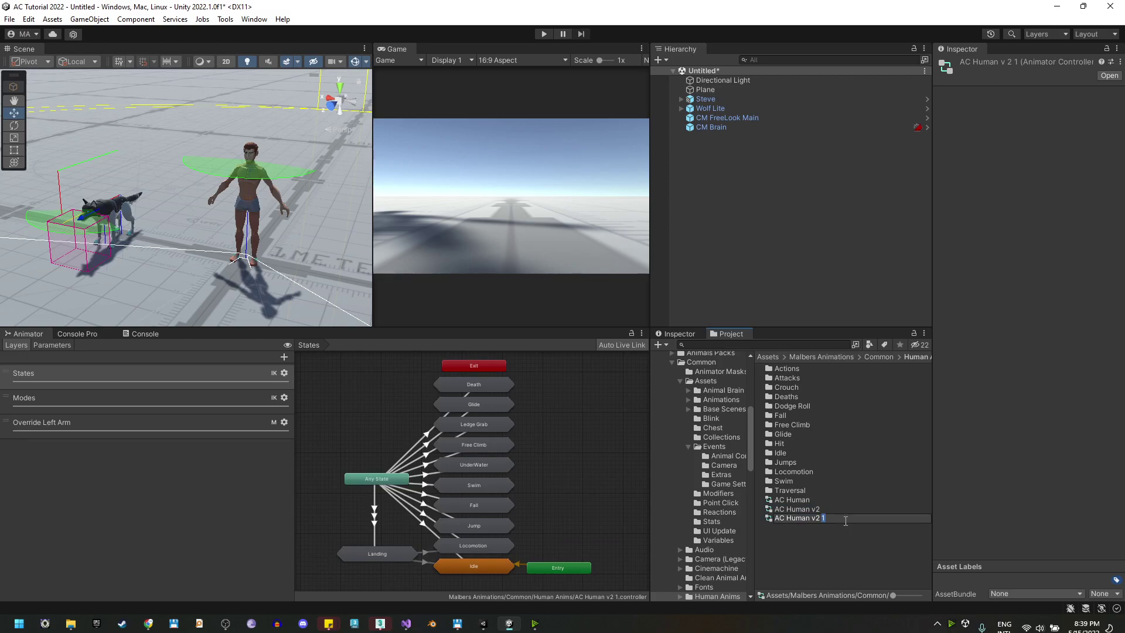
{"action": "type", "text": "Rider"}
{"action": "key", "text": "Return"}
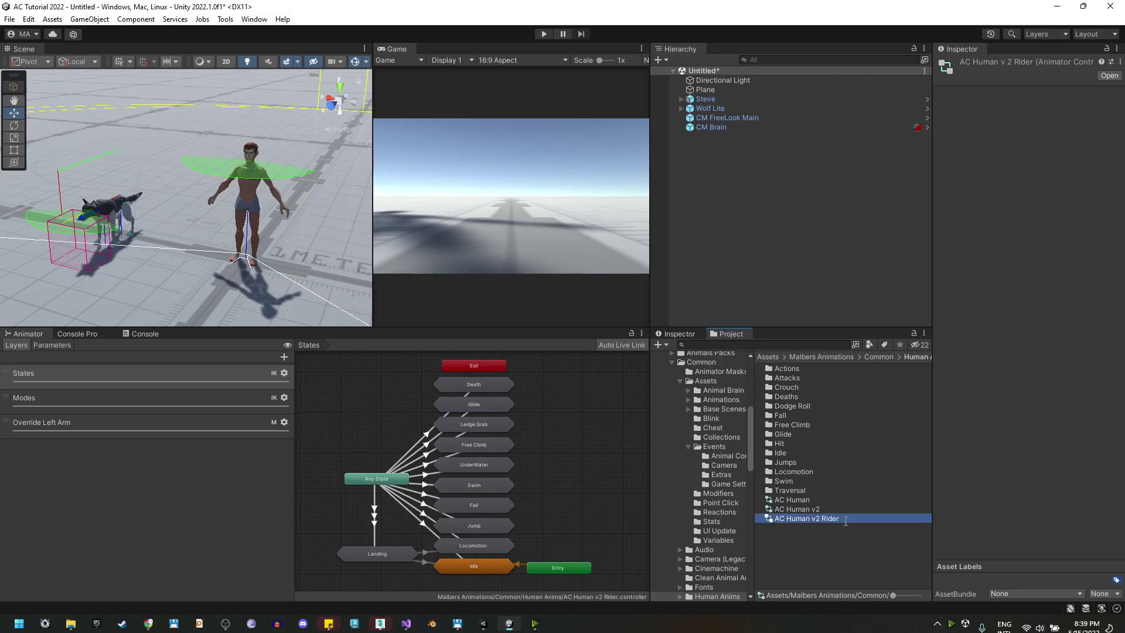
{"action": "left_click", "coordinate": [706, 100]}
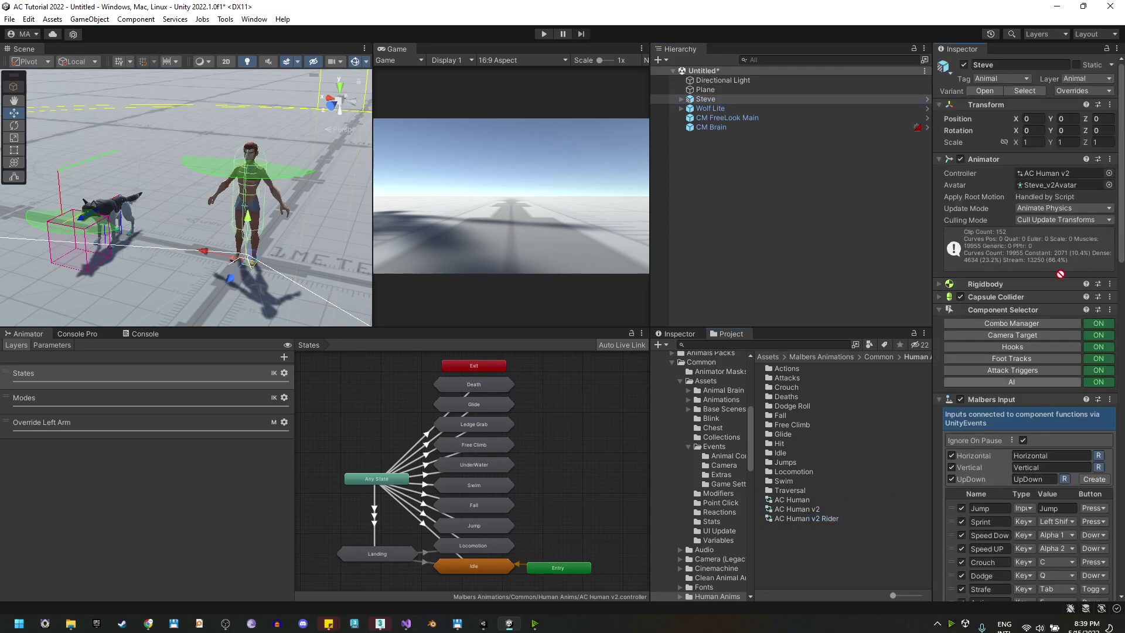
{"action": "left_click_drag", "start_coordinate": [1068, 175], "coordinate": [1064, 174]}
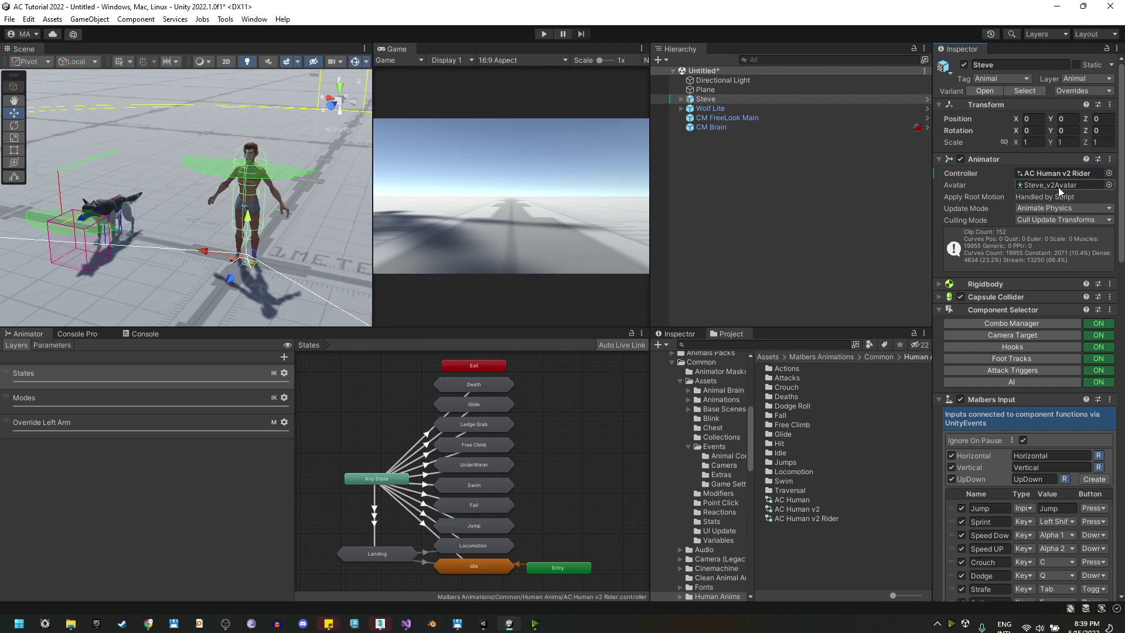
- Collapse Steve's expanded components and add the Rider component to Steve
{"action": "left_click", "coordinate": [996, 399]}
{"action": "left_click", "coordinate": [994, 410]}
{"action": "left_click", "coordinate": [993, 452]}
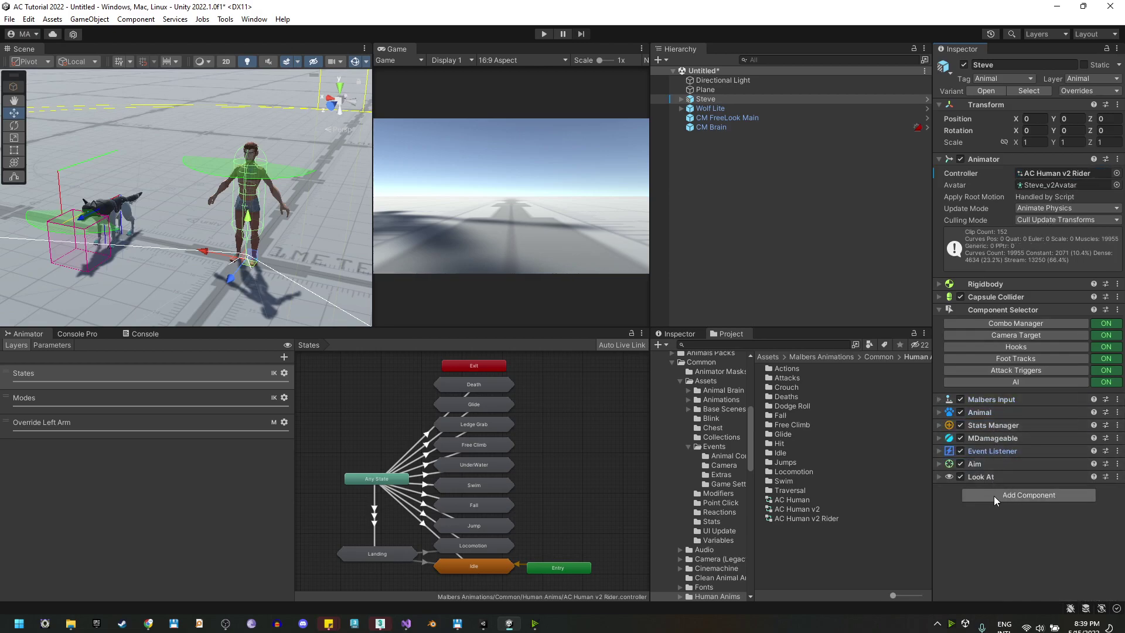
{"action": "left_click", "coordinate": [994, 496]}
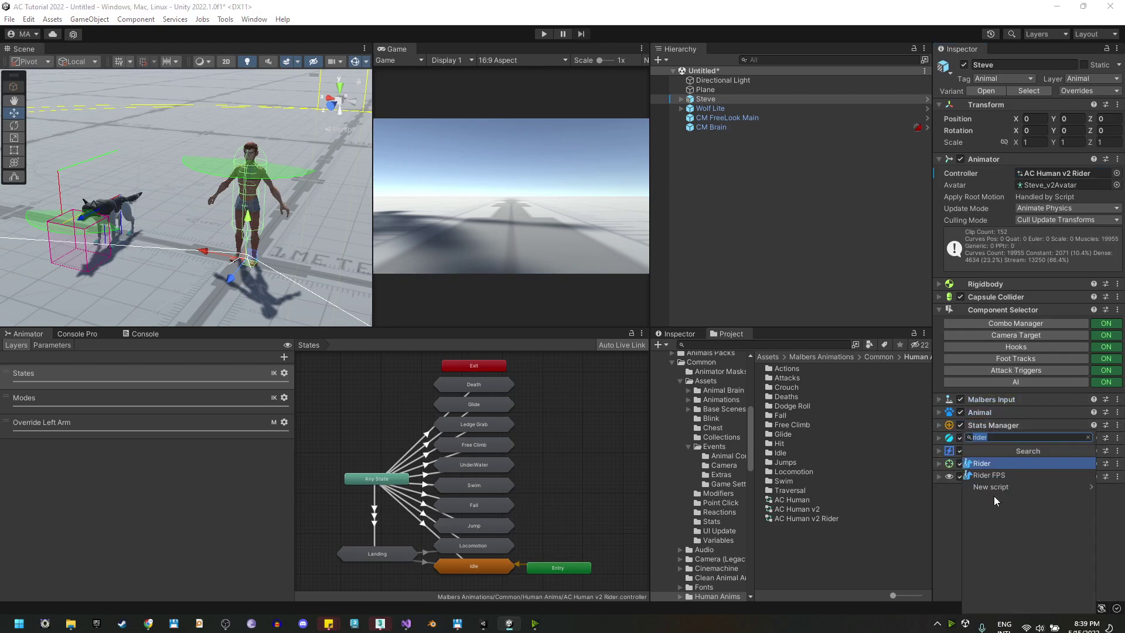
{"action": "left_click", "coordinate": [998, 467]}
- Review Steve's Rider settings and add the mounted layer to the AC Human v2 Rider controller
{"action": "scroll", "coordinate": [1008, 547], "scroll_direction": "down", "scroll_amount": 5}
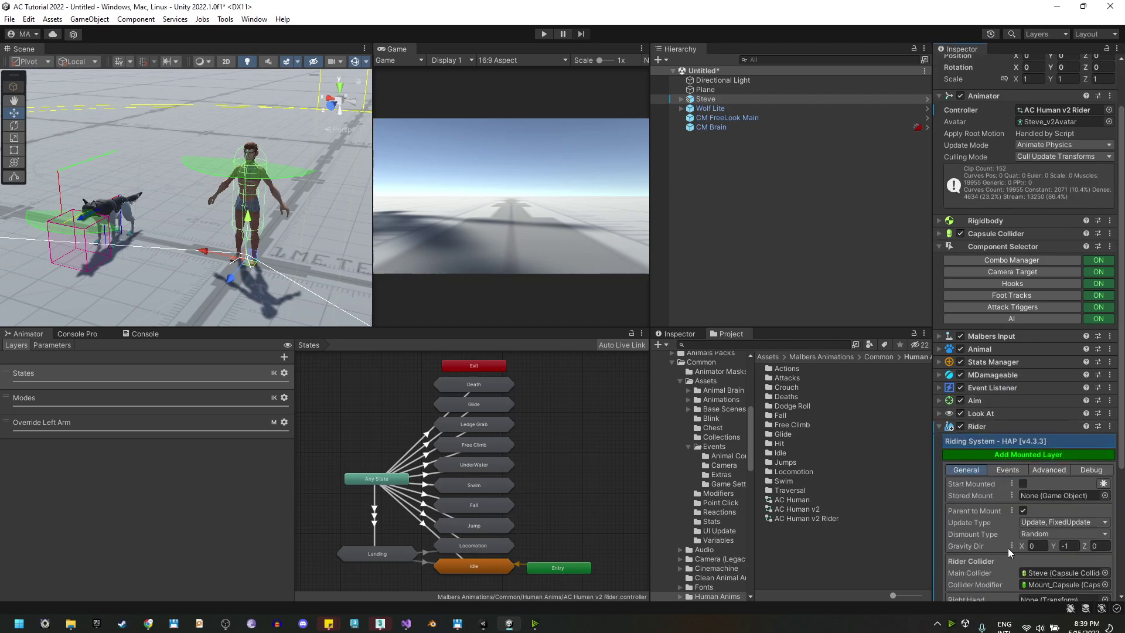
{"action": "scroll", "coordinate": [1004, 538], "scroll_direction": "down", "scroll_amount": 2}
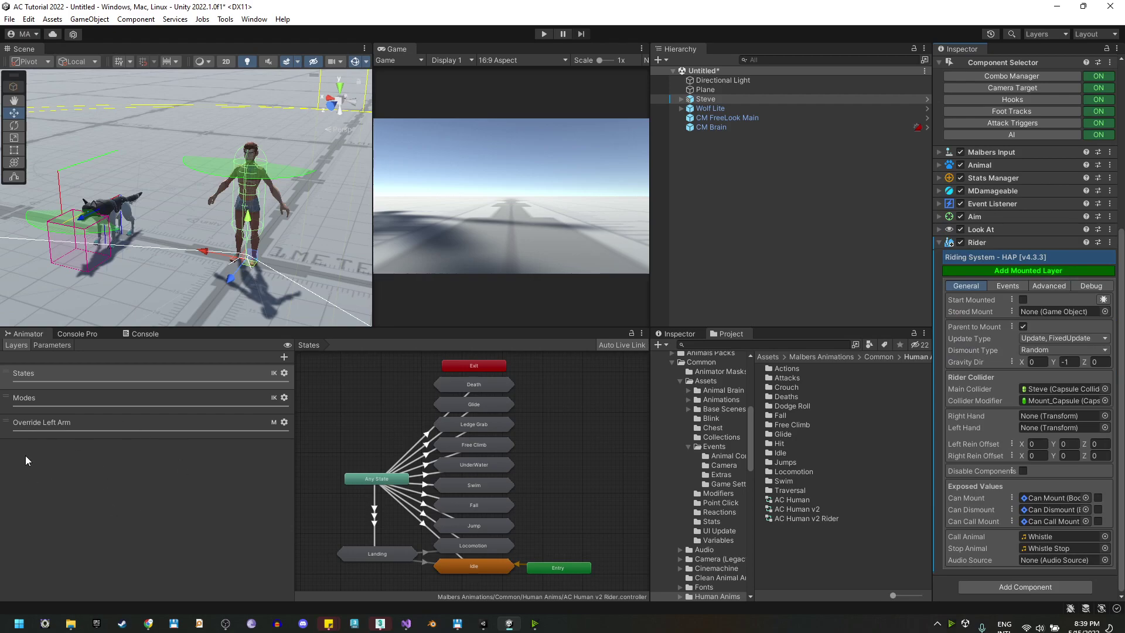
{"action": "scroll", "coordinate": [1055, 174], "scroll_direction": "up", "scroll_amount": 6}
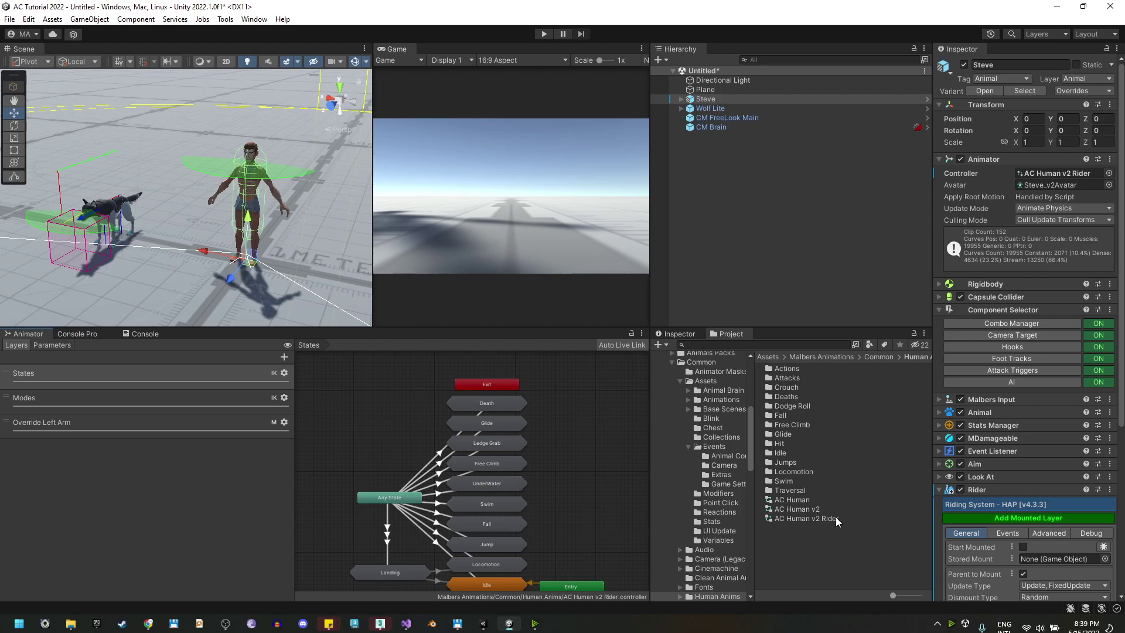
{"action": "scroll", "coordinate": [1006, 428], "scroll_direction": "down", "scroll_amount": 3}
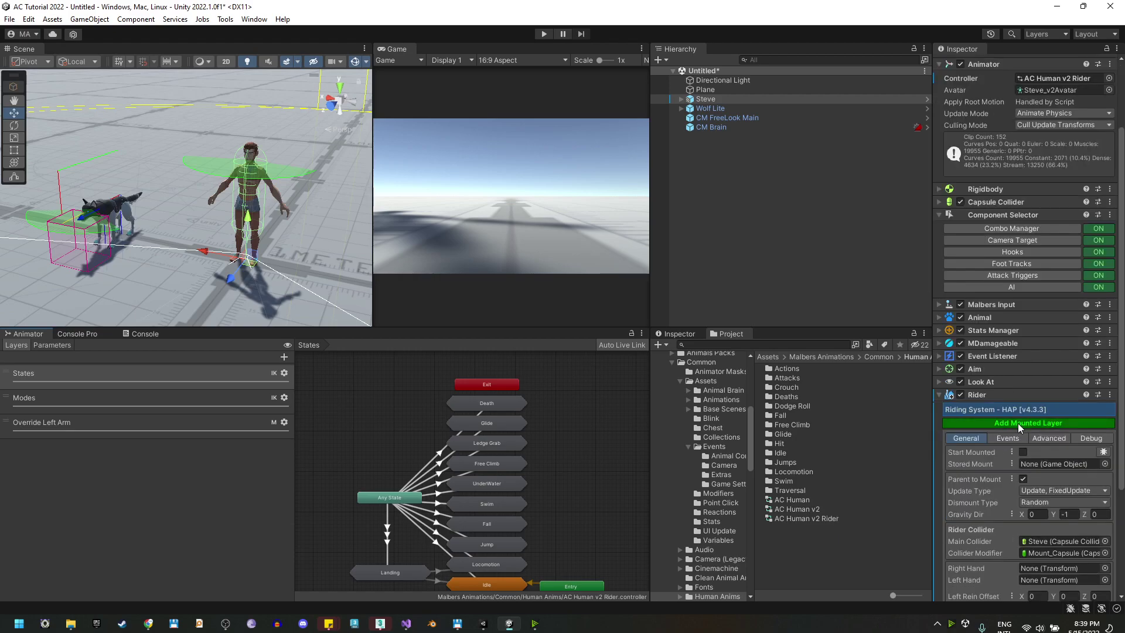
{"action": "left_click", "coordinate": [1018, 423]}
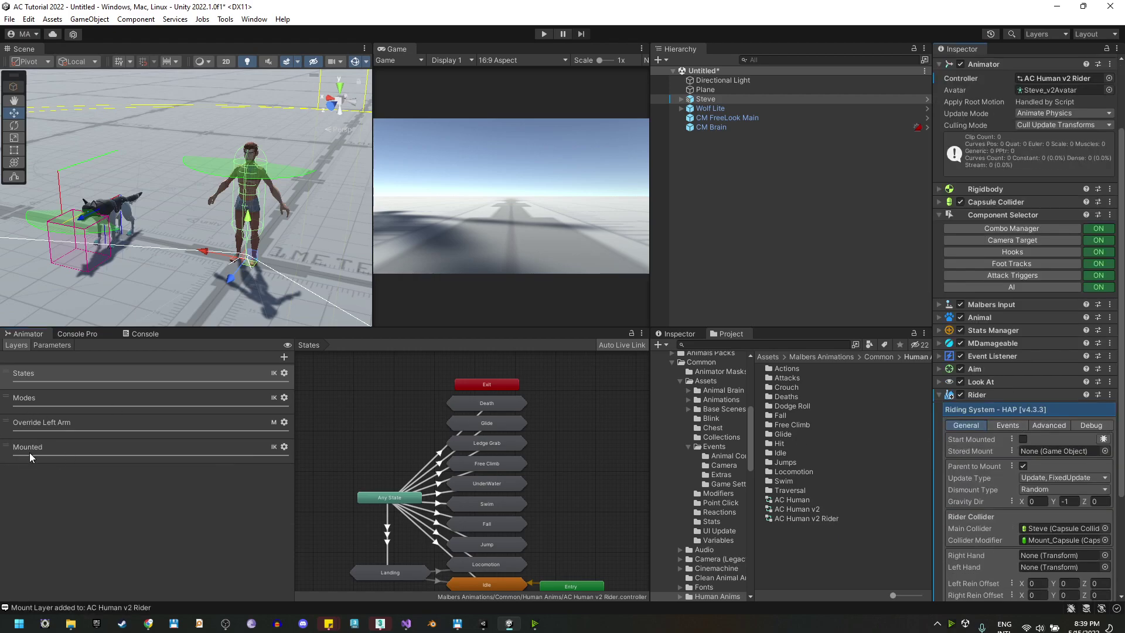
- Examine the Mounted layer's states and the parameters of the AC Human v2 Rider controller
{"action": "left_click", "coordinate": [29, 452]}
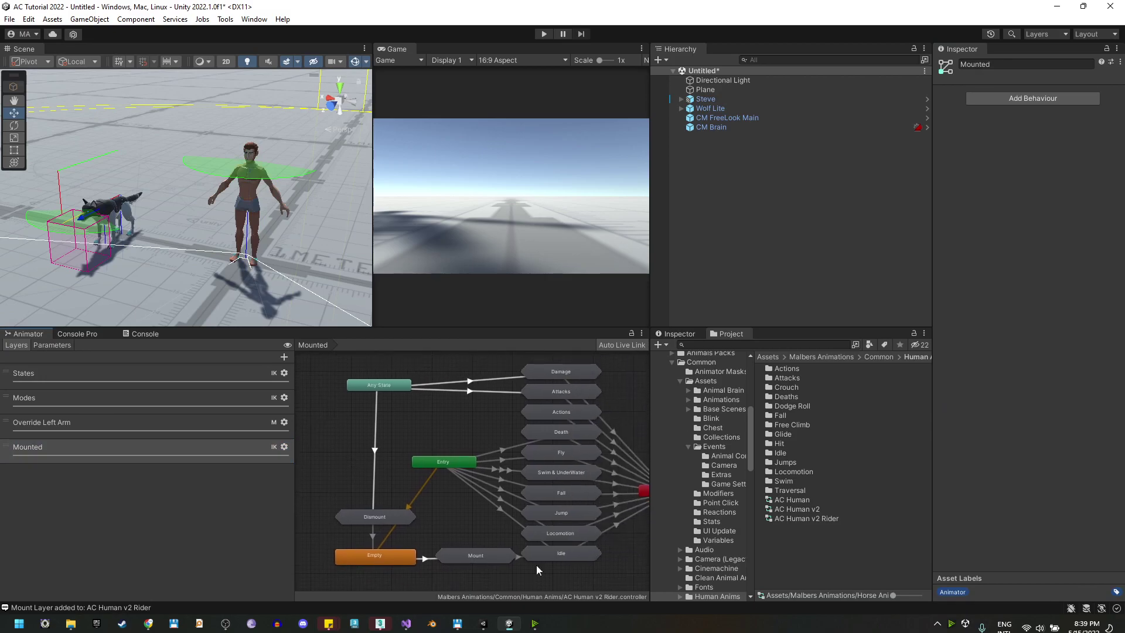
{"action": "left_click", "coordinate": [53, 345]}
{"action": "scroll", "coordinate": [119, 480], "scroll_direction": "down", "scroll_amount": 5}
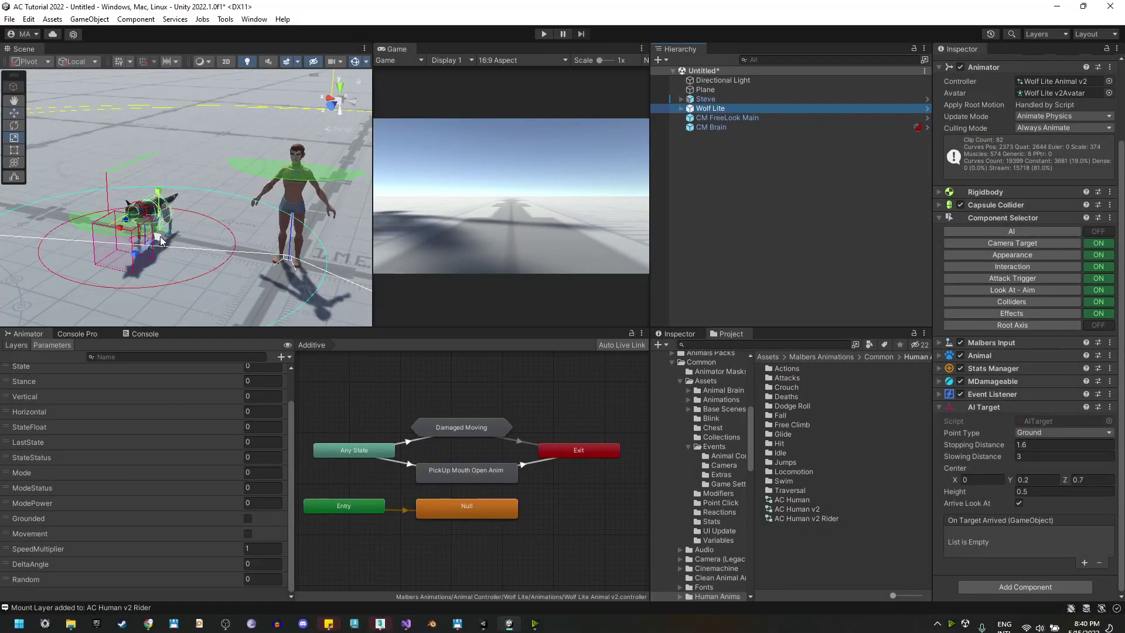
- Scale Wolf Lite up uniformly to about 1.7 and collapse its AI Target component
{"action": "scroll", "coordinate": [161, 241], "scroll_direction": "down", "scroll_amount": 5}
{"action": "left_click_drag", "start_coordinate": [182, 230], "coordinate": [206, 218], "text": "alt"}
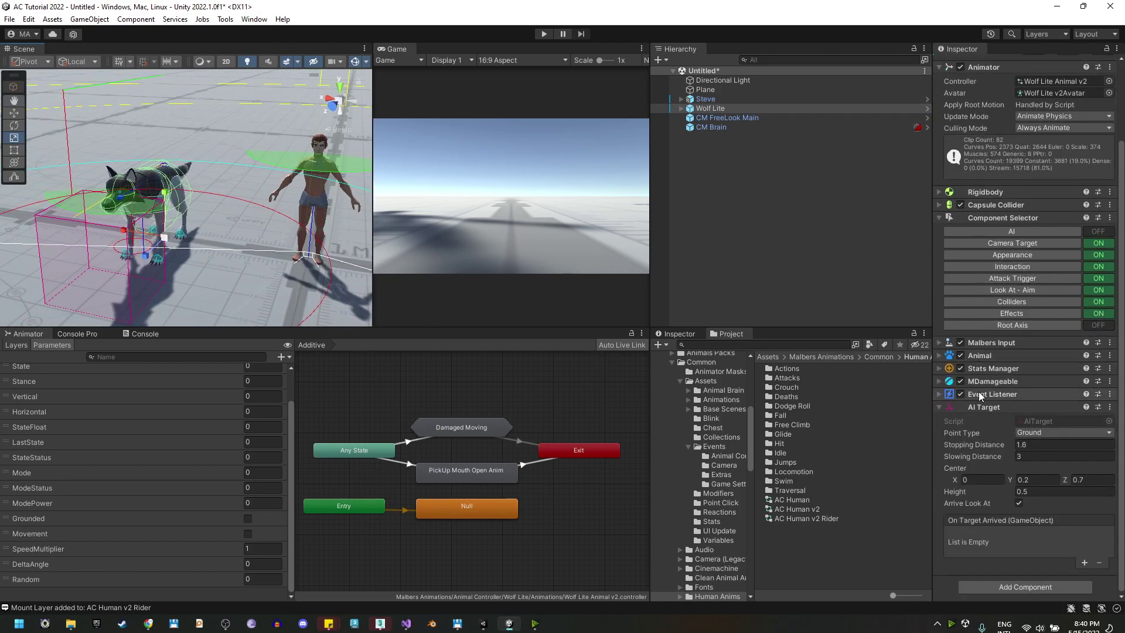
{"action": "left_click", "coordinate": [995, 406]}
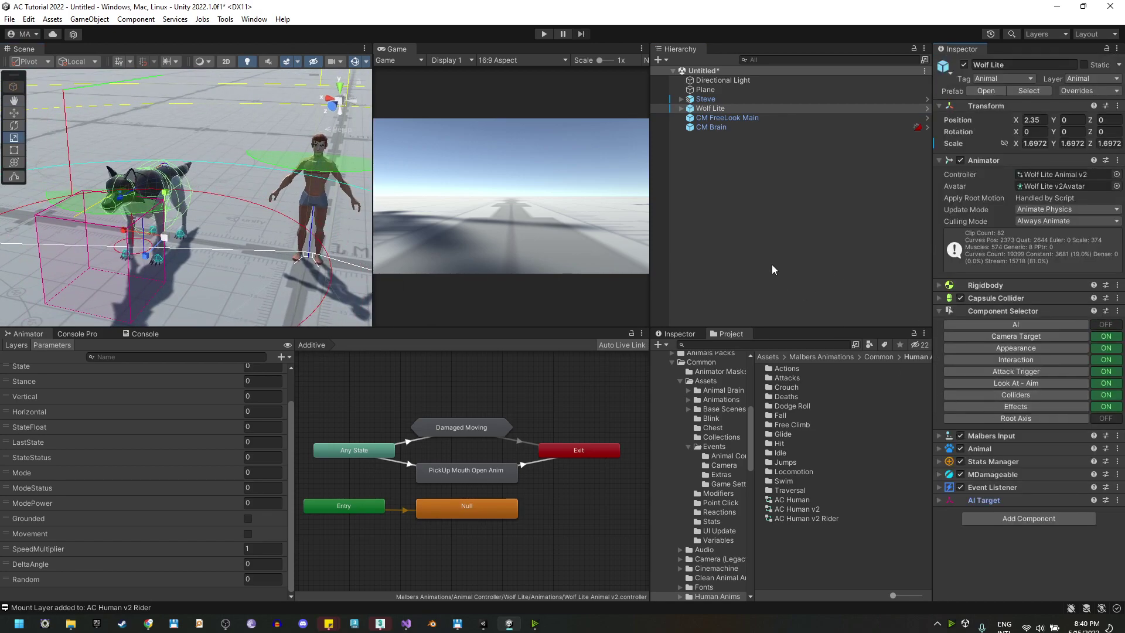
- Search the project for "Montura" and add the Montura prefab to the scene
{"action": "left_click", "coordinate": [741, 343]}
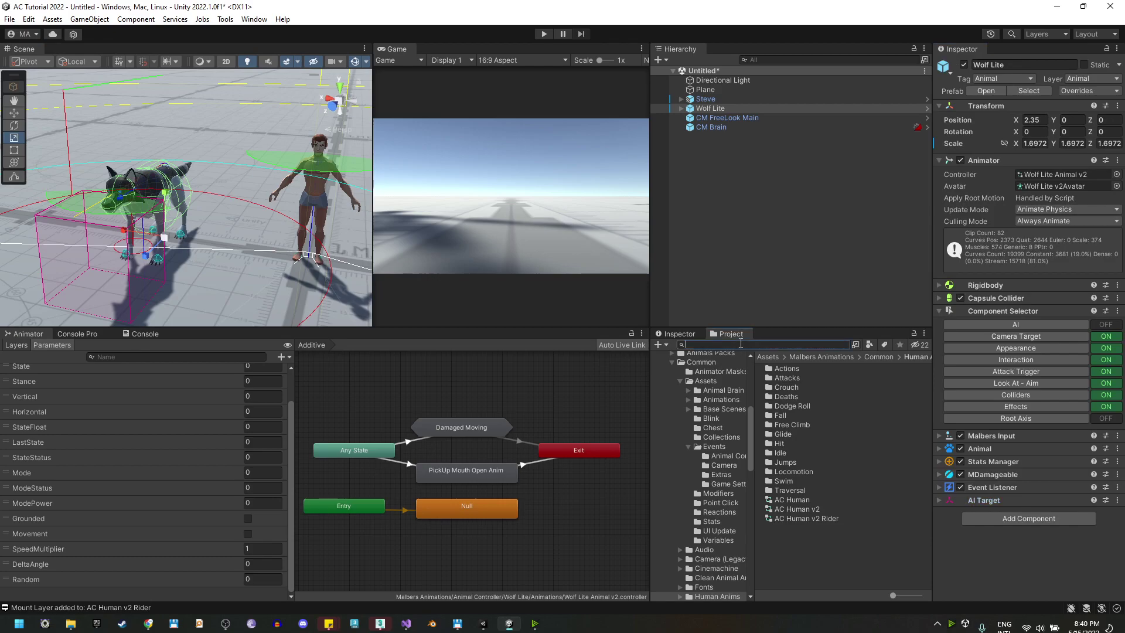
{"action": "type", "text": "Montura"}
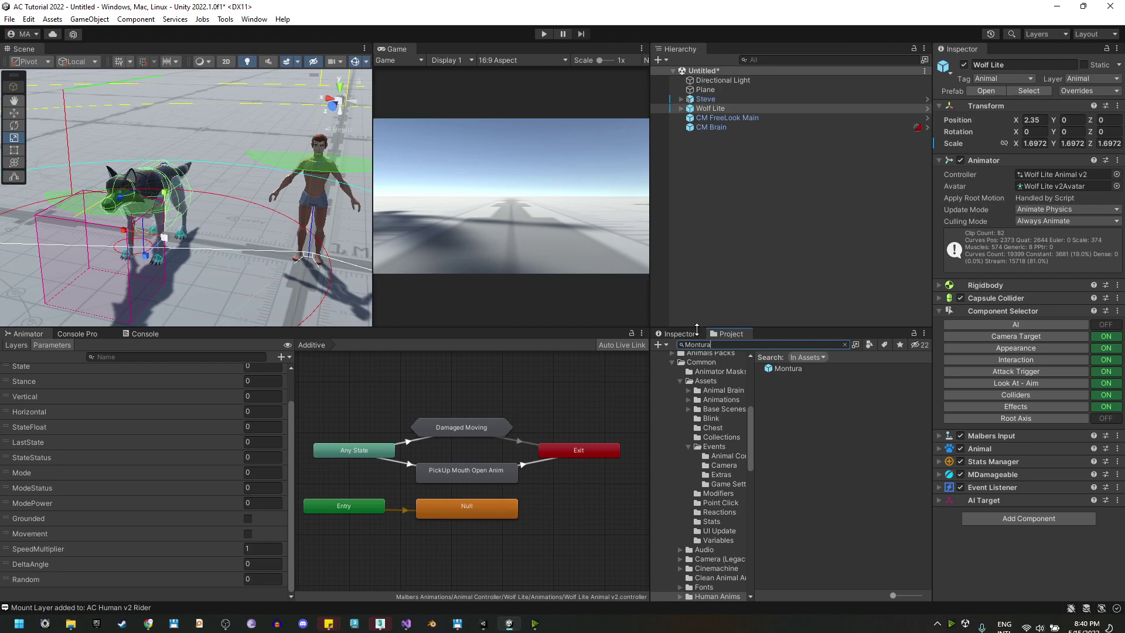
{"action": "left_click", "coordinate": [786, 367]}
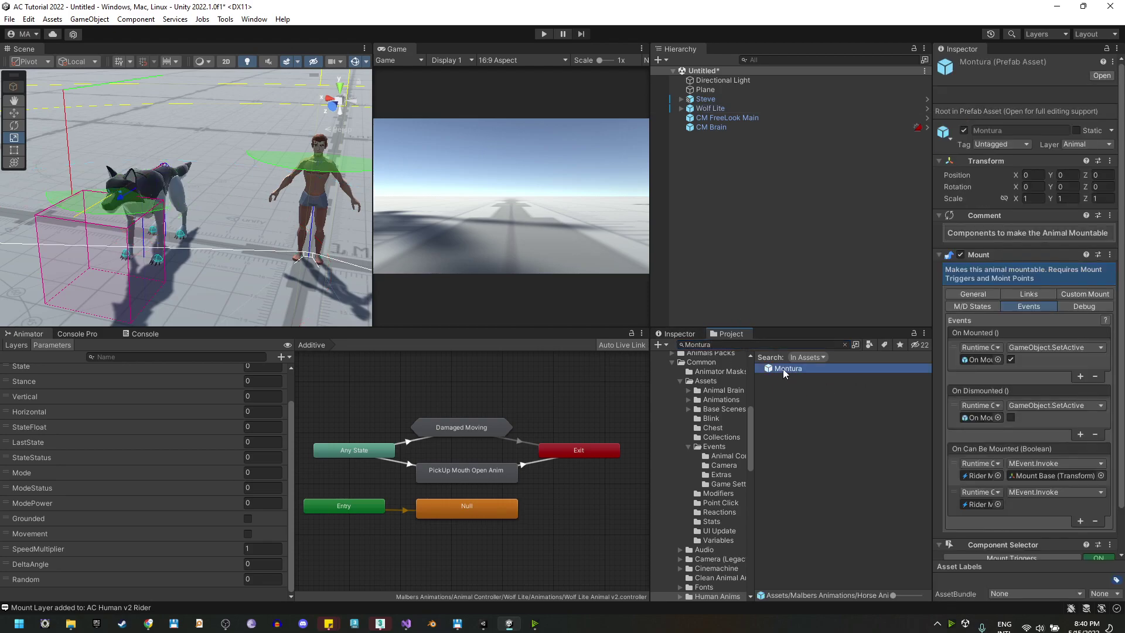
{"action": "left_click_drag", "start_coordinate": [783, 368], "coordinate": [810, 318]}
{"action": "left_click_drag", "start_coordinate": [793, 238], "coordinate": [792, 238]}
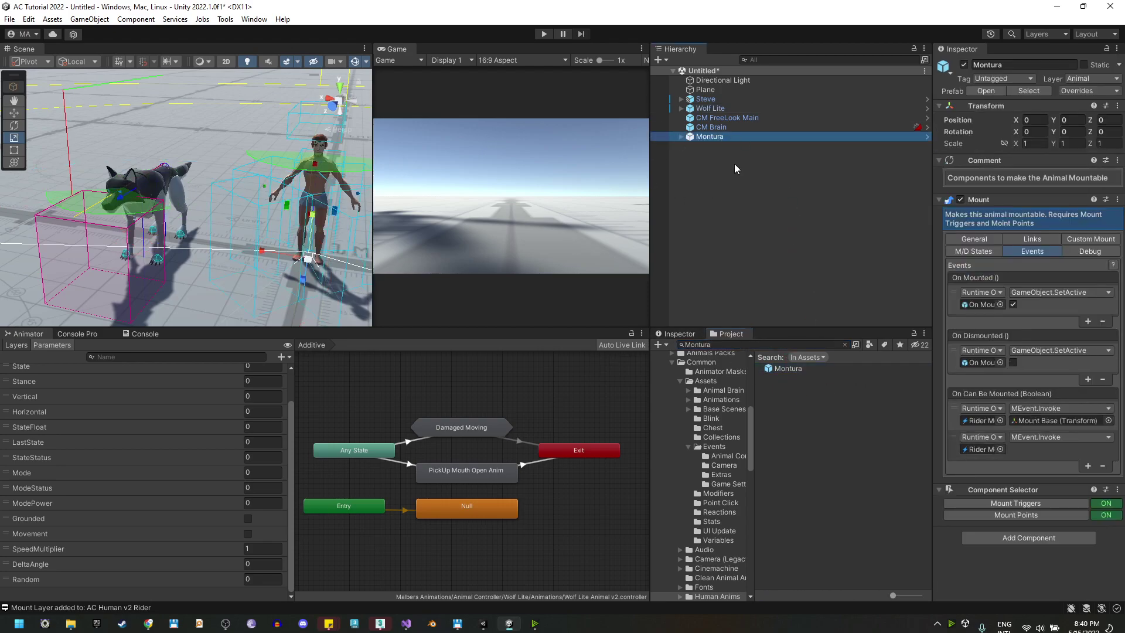
- Move Steve sideways away from the Montura object to X -3.06
{"action": "middle_click_drag", "start_coordinate": [184, 291], "coordinate": [33, 277]}
{"action": "left_click", "coordinate": [157, 183]}
{"action": "key", "text": "w"}
{"action": "left_click_drag", "start_coordinate": [154, 246], "coordinate": [369, 234]}
- Set Wolf Lite's X position to 0 and scale it up uniformly to about 1.92
{"action": "left_click", "coordinate": [710, 108]}
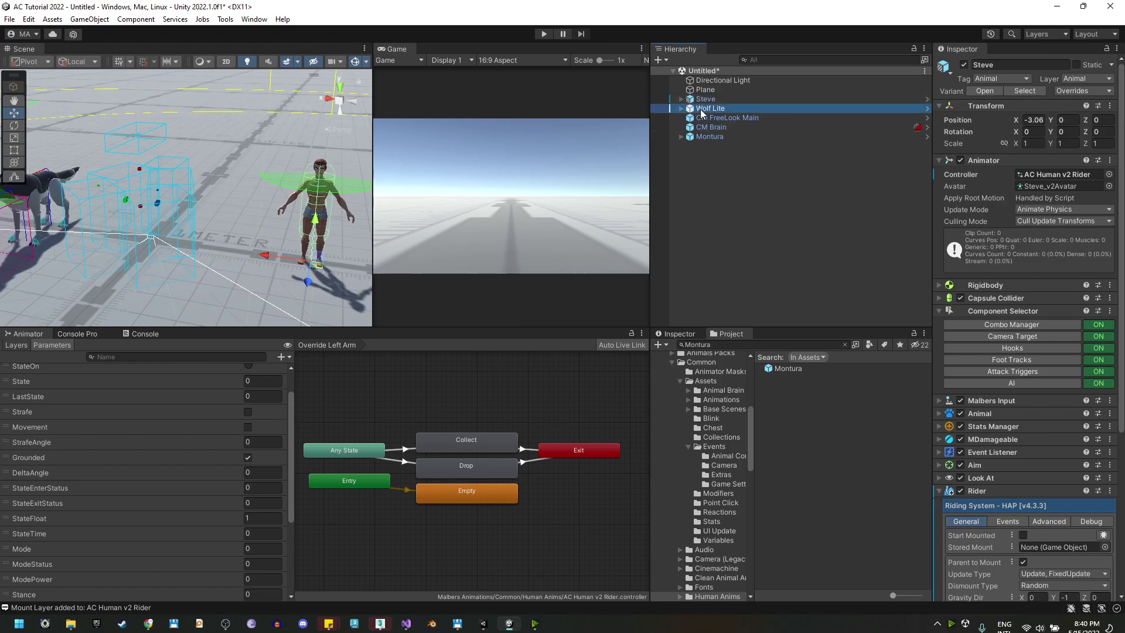
{"action": "left_click", "coordinate": [1034, 119]}
{"action": "type", "text": "0"}
{"action": "key", "text": "Return"}
{"action": "key", "text": "f"}
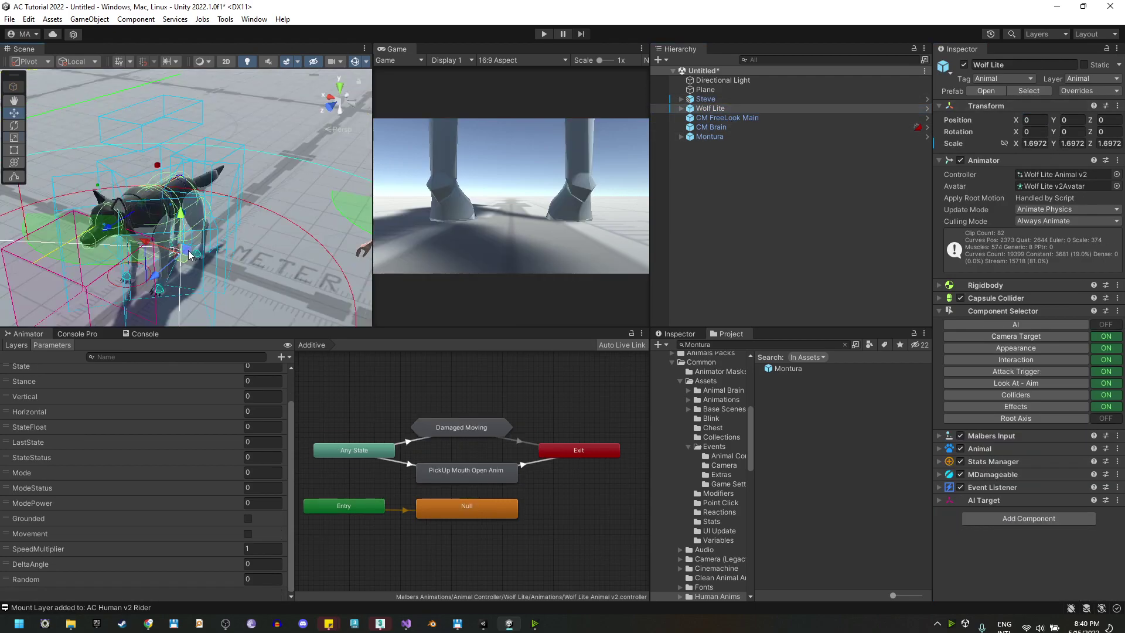
{"action": "key", "text": "r"}
{"action": "left_click_drag", "start_coordinate": [177, 256], "coordinate": [153, 227]}
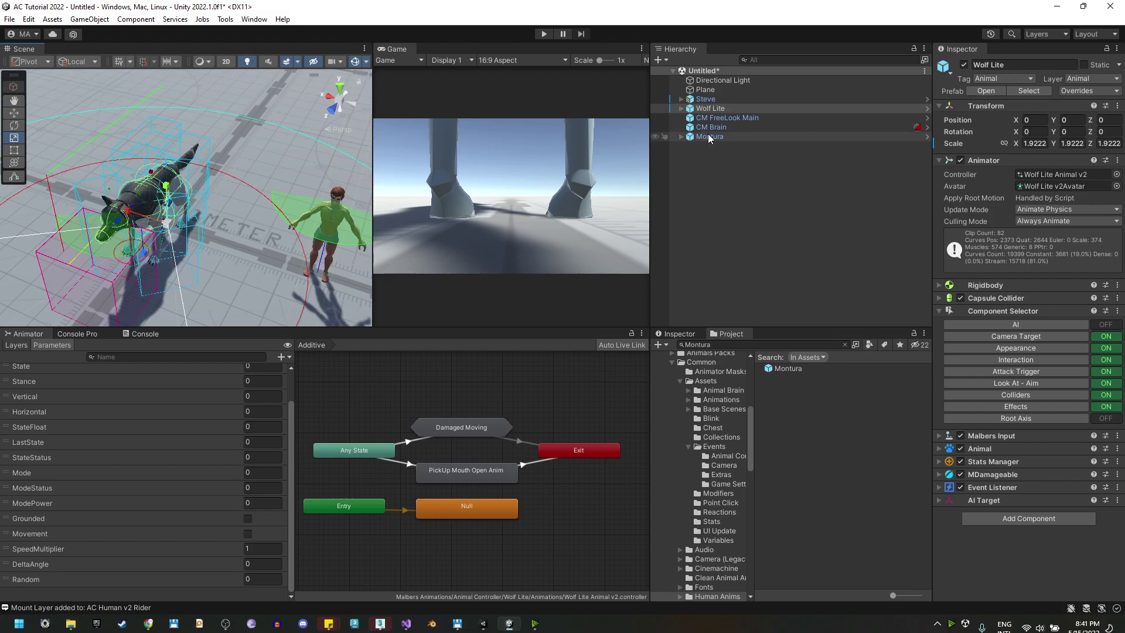
- Make Montura a child of Wolf Lite's Internal Components object
{"action": "left_click", "coordinate": [708, 136]}
{"action": "left_click_drag", "start_coordinate": [723, 110], "coordinate": [729, 118]}
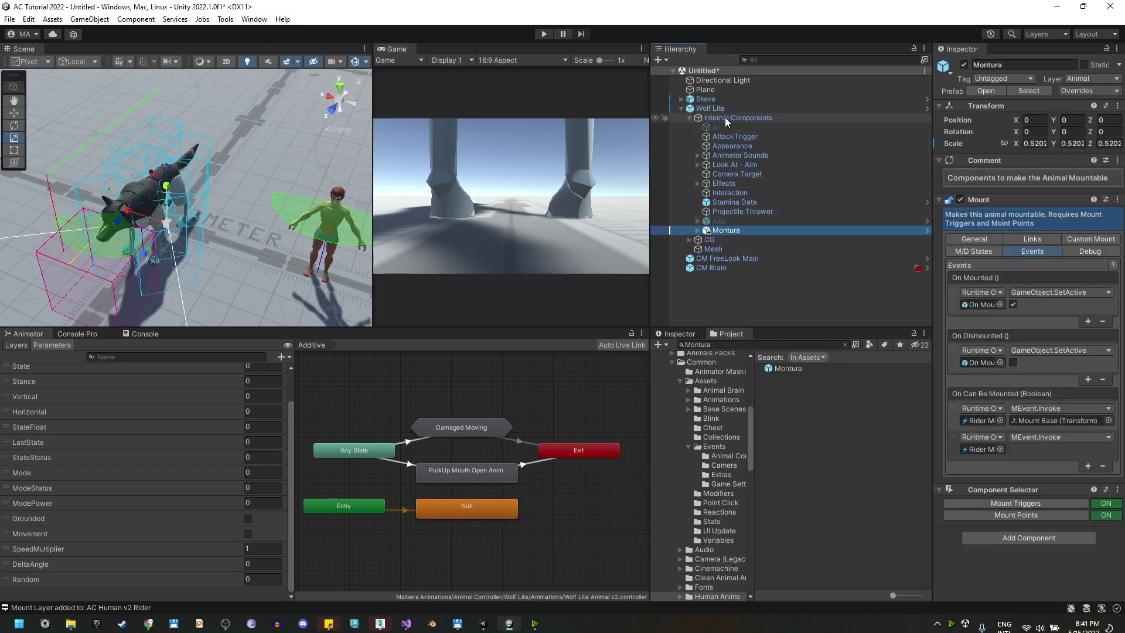
- Assign Wolf Lite as the Animal in the general settings of Montura's Mount component
{"action": "left_click", "coordinate": [977, 240]}
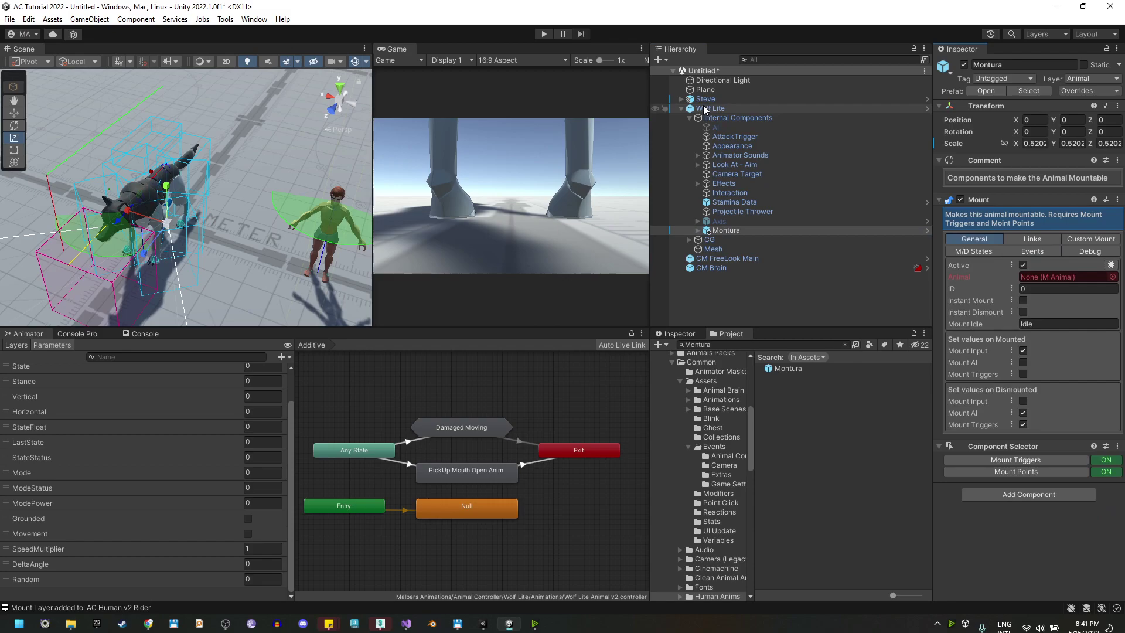
{"action": "left_click_drag", "start_coordinate": [703, 106], "coordinate": [1063, 279]}
- Examine the Mount component's link transforms, custom mount, mount/dismount states, events and debug settings
{"action": "left_click", "coordinate": [1025, 239]}
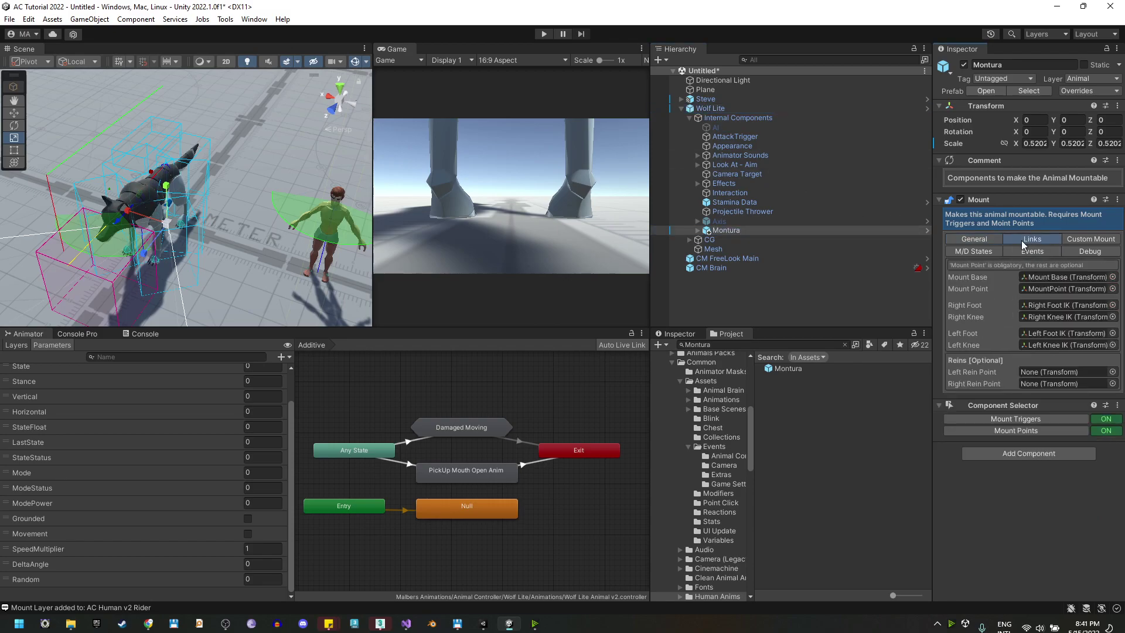
{"action": "left_click", "coordinate": [1047, 277]}
{"action": "left_click", "coordinate": [1049, 306]}
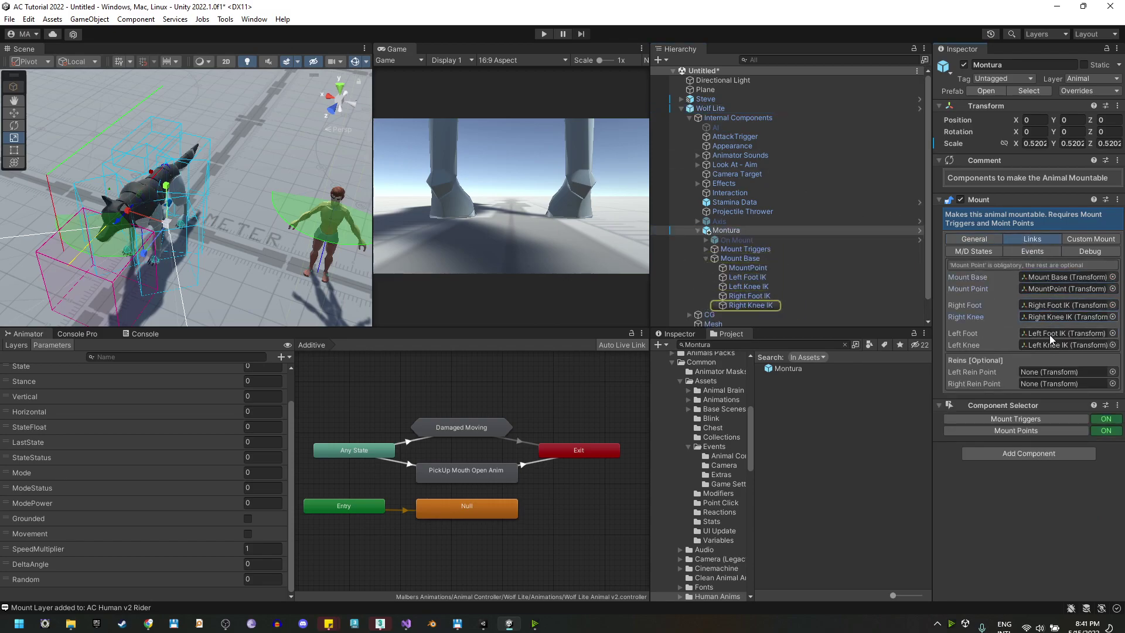
{"action": "left_click", "coordinate": [1049, 334]}
{"action": "left_click", "coordinate": [1049, 345]}
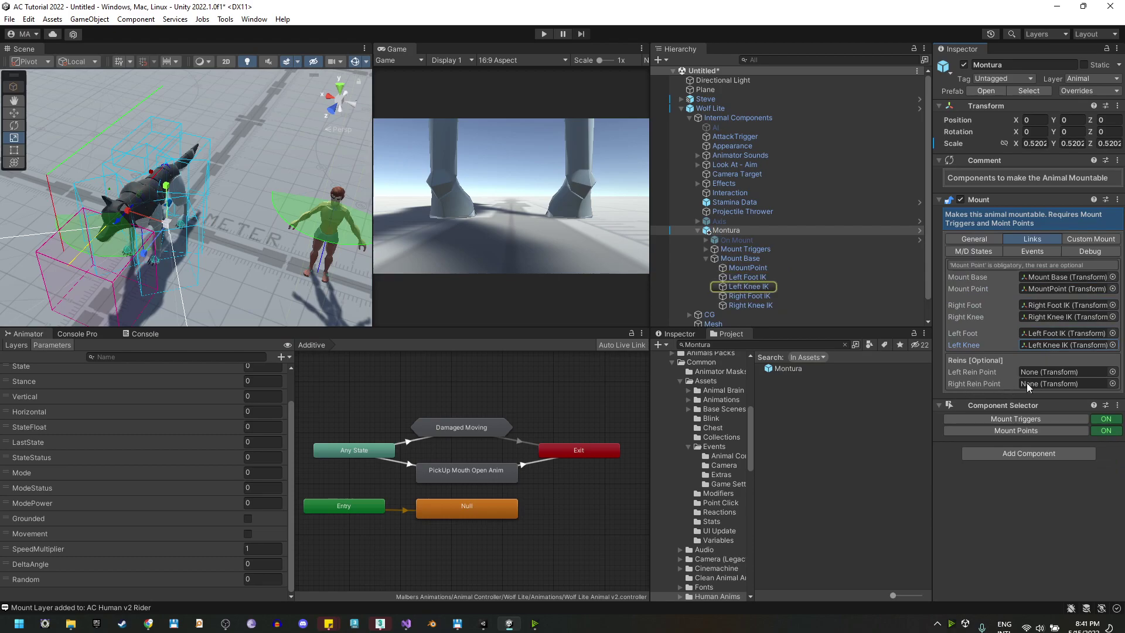
{"action": "left_click", "coordinate": [1091, 239]}
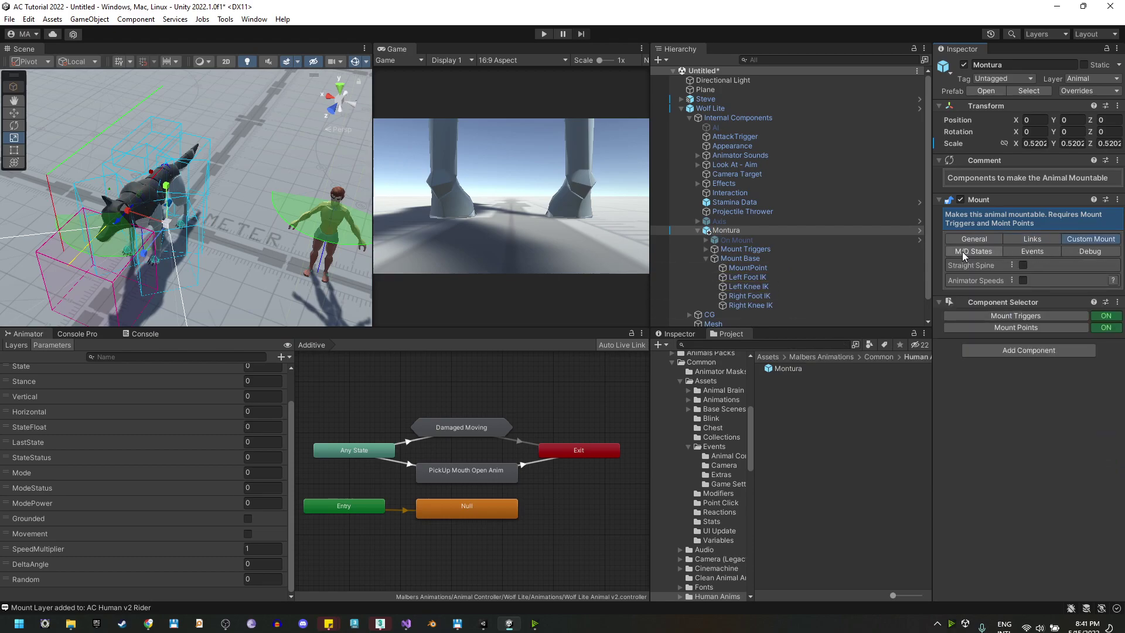
{"action": "left_click", "coordinate": [964, 252]}
{"action": "left_click", "coordinate": [1027, 249]}
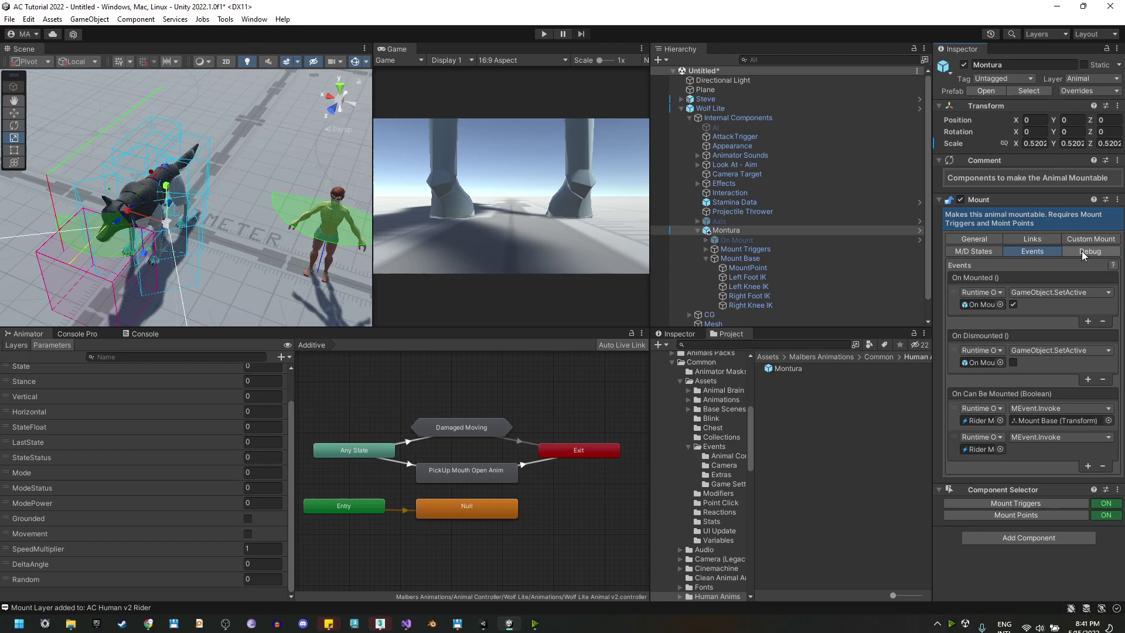
{"action": "left_click", "coordinate": [1081, 251]}
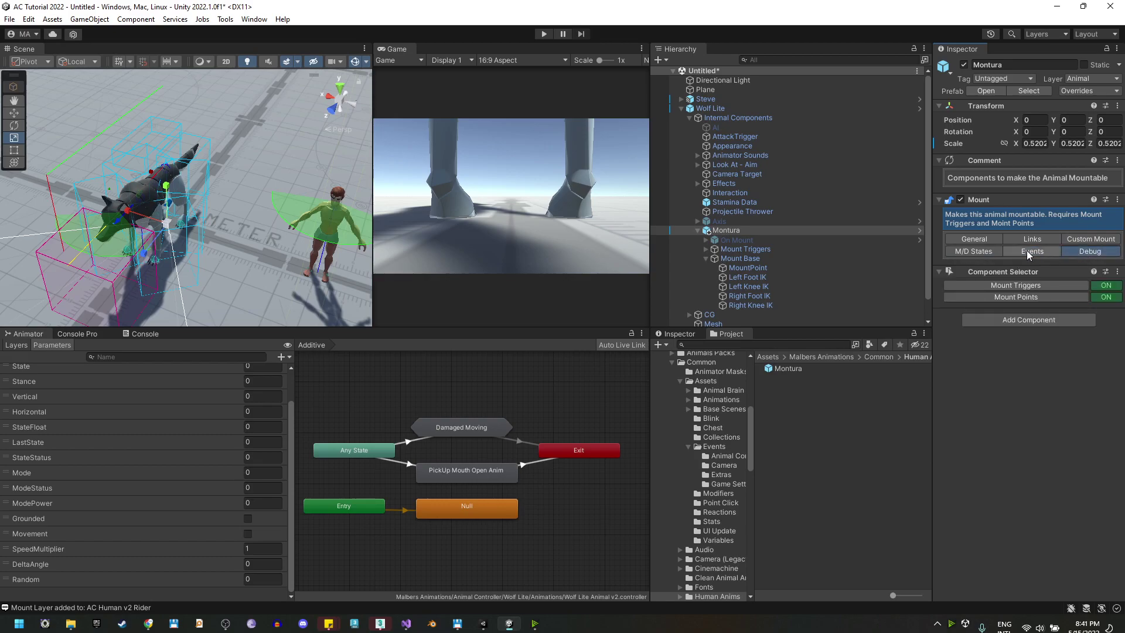
- Set the On Enable event function of Montura's Mount Base object to the Transform SetParent function
{"action": "left_click", "coordinate": [727, 259]}
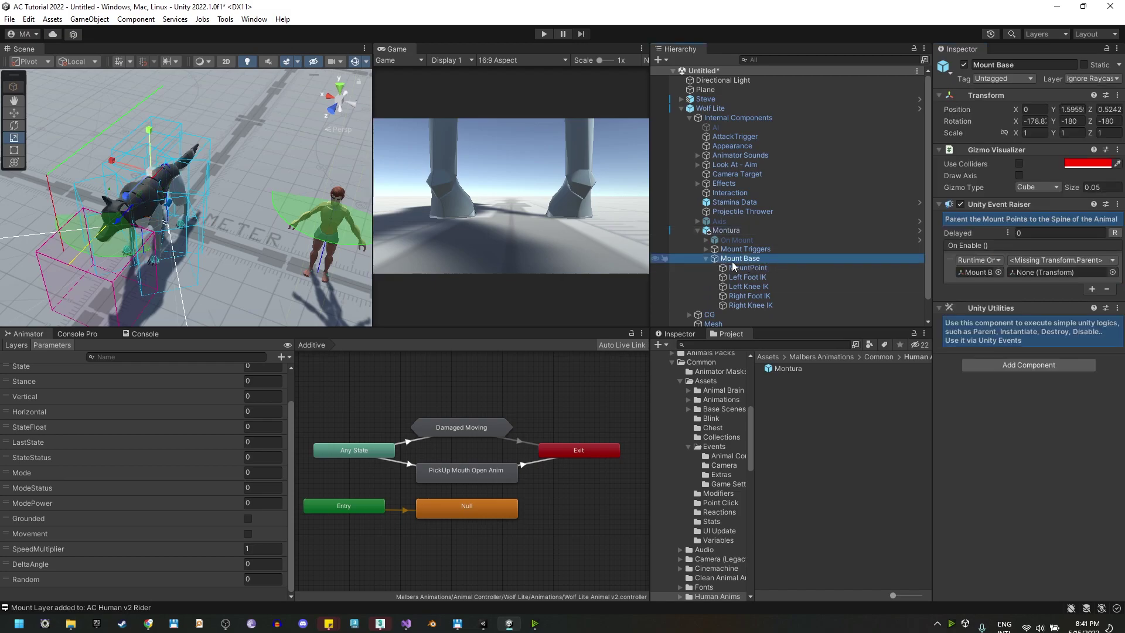
{"action": "right_click_drag", "start_coordinate": [114, 131], "coordinate": [175, 149]}
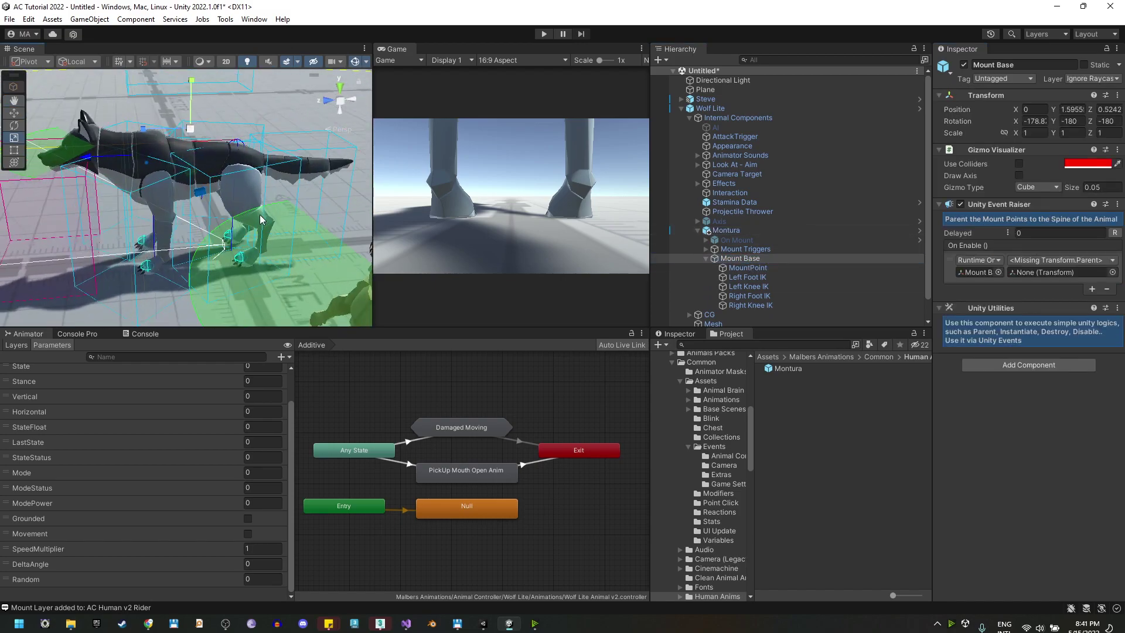
{"action": "left_click", "coordinate": [1026, 264]}
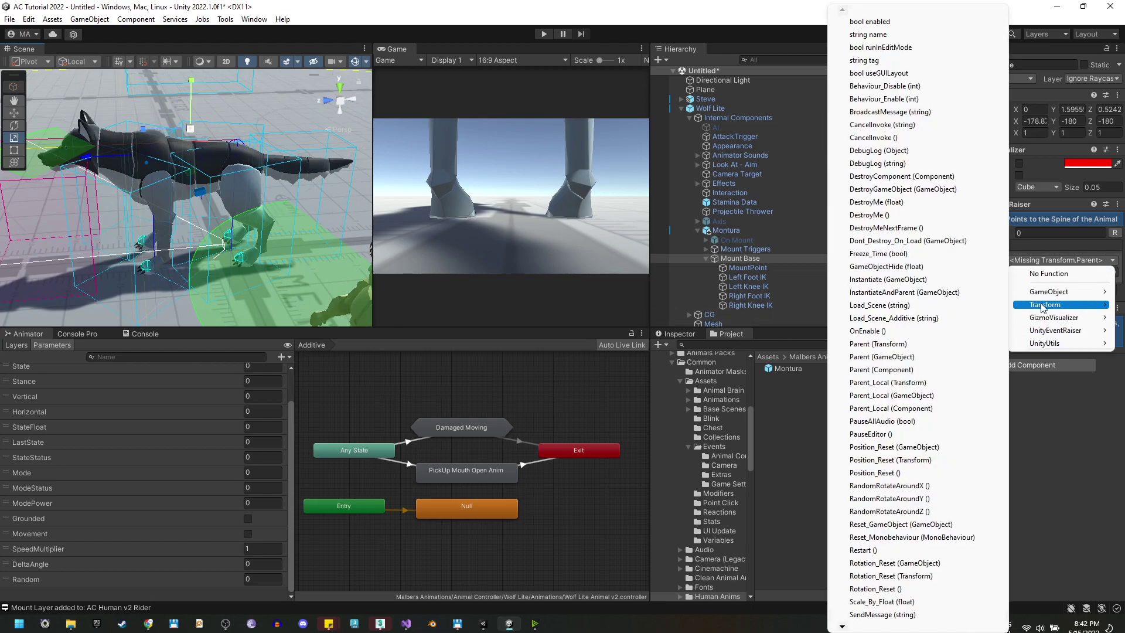
{"action": "mouse_move", "coordinate": [1043, 306]}
{"action": "left_click", "coordinate": [920, 466]}
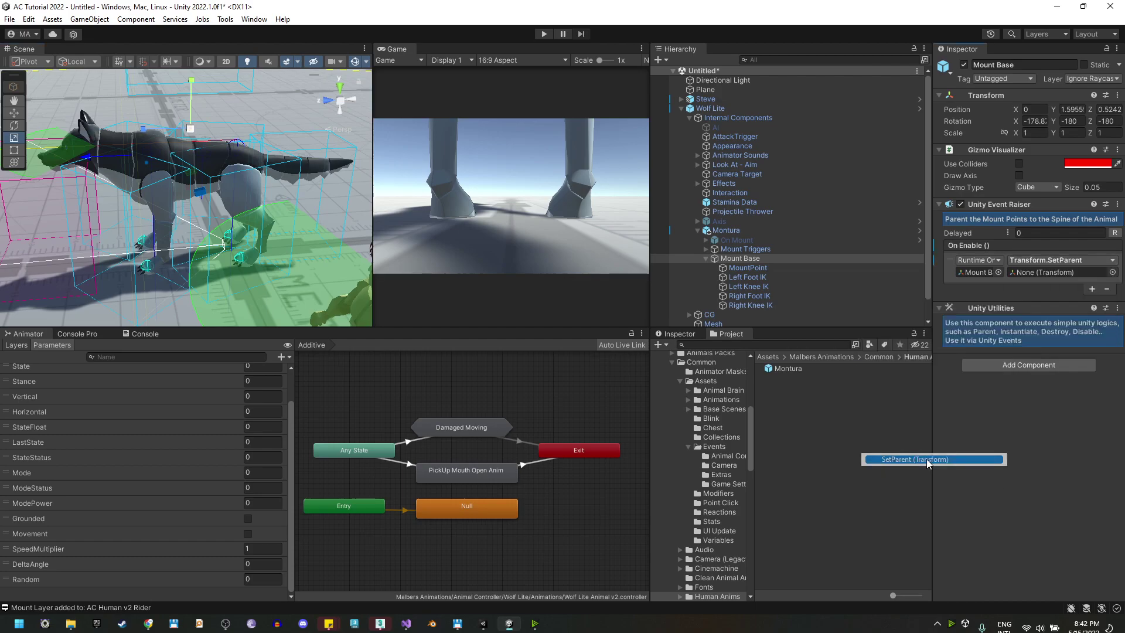
- Assign Wolf Lite's Spine1 bone as the parent transform in Mount Base's On Enable event
{"action": "scroll", "coordinate": [679, 291], "scroll_direction": "down", "scroll_amount": 2}
{"action": "left_click", "coordinate": [688, 293]}
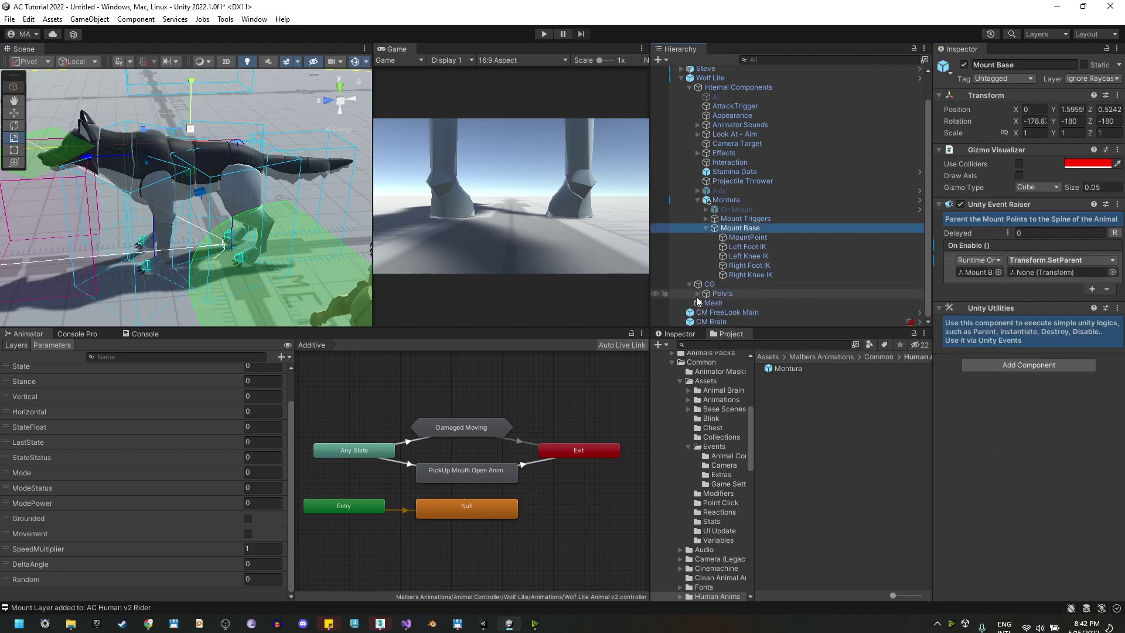
{"action": "left_click", "coordinate": [706, 293]}
{"action": "scroll", "coordinate": [734, 314], "scroll_direction": "down", "scroll_amount": 2}
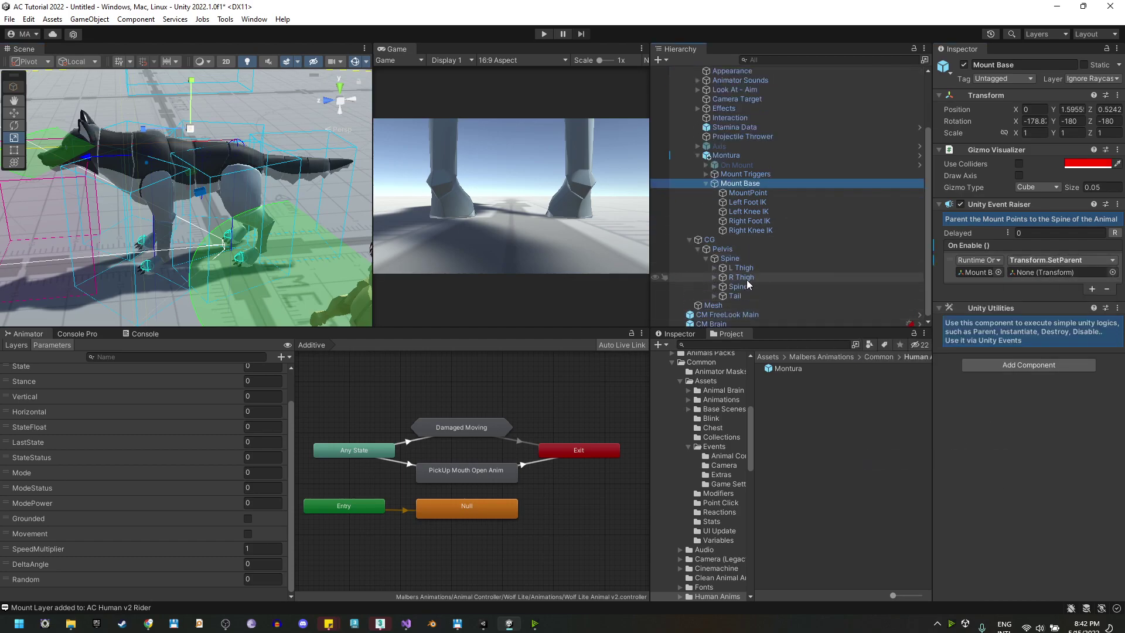
{"action": "left_click_drag", "start_coordinate": [792, 286], "coordinate": [1055, 272]}
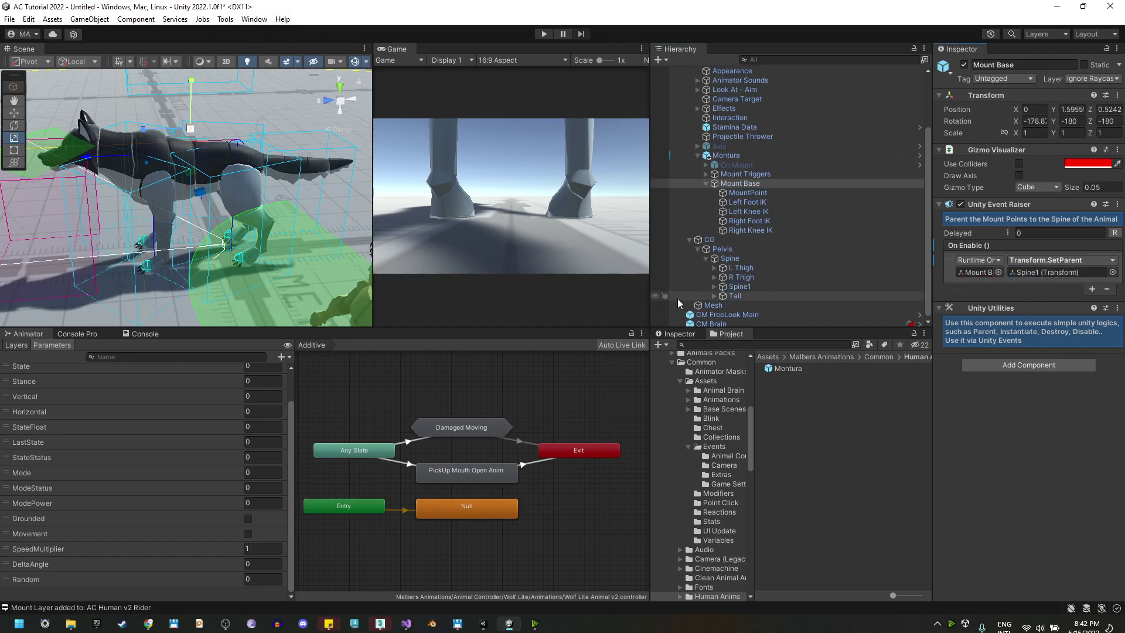
- Collapse Wolf Lite's hierarchy and add a UI Canvas at the scene's root level
{"action": "scroll", "coordinate": [278, 223], "scroll_direction": "down", "scroll_amount": 3}
{"action": "middle_click_drag", "start_coordinate": [279, 224], "coordinate": [254, 215]}
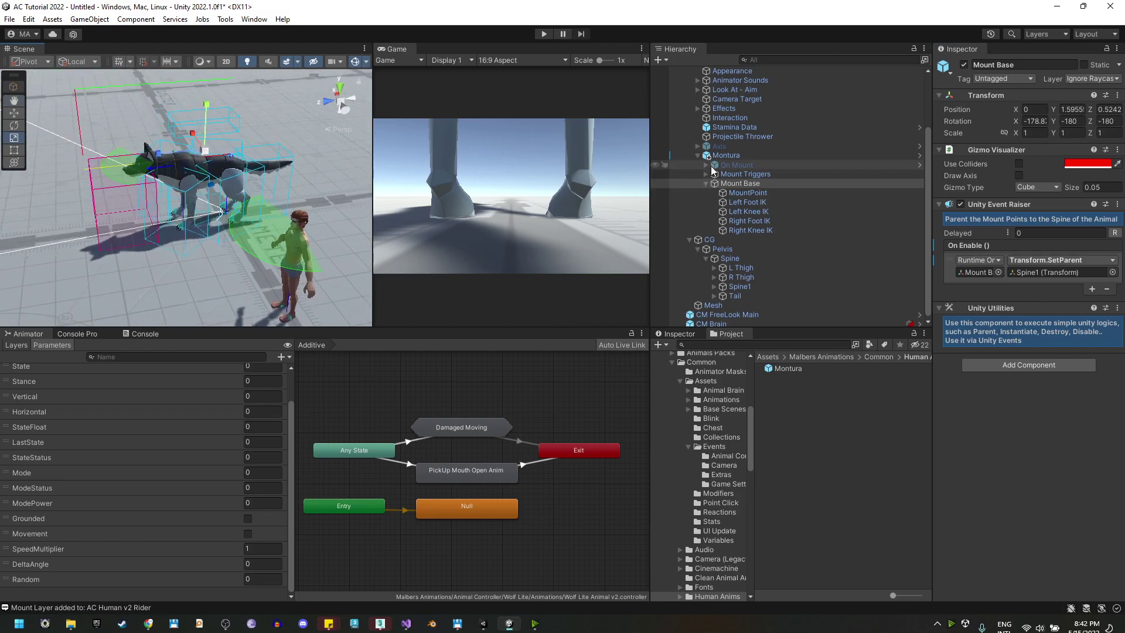
{"action": "scroll", "coordinate": [694, 150], "scroll_direction": "up", "scroll_amount": 4}
{"action": "left_click", "coordinate": [680, 110]}
{"action": "left_click", "coordinate": [670, 164]}
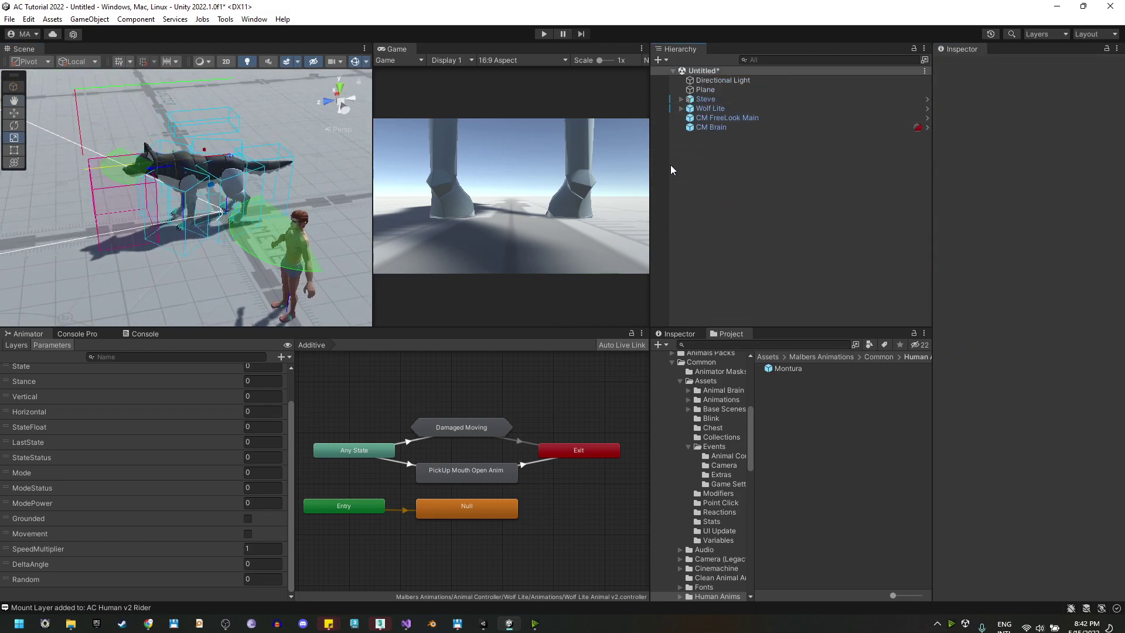
{"action": "right_click", "coordinate": [702, 151]}
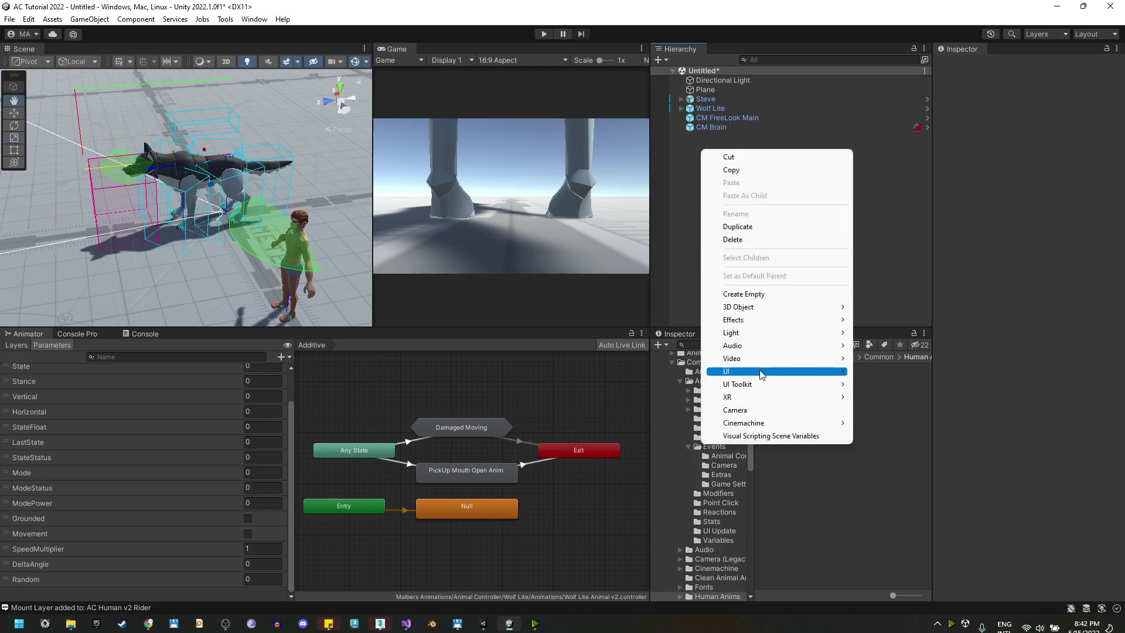
{"action": "mouse_move", "coordinate": [789, 373]}
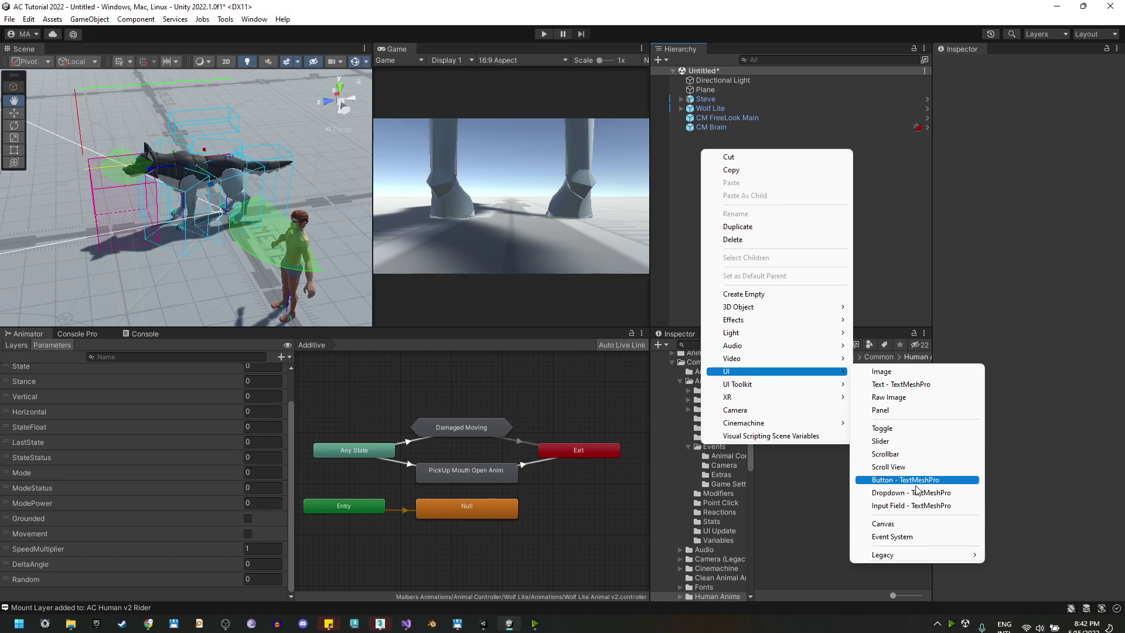
{"action": "left_click", "coordinate": [938, 524]}
- Search the project for "Mount UI" and add the Mount UI prefab as a child of the Canvas
{"action": "left_click", "coordinate": [761, 345]}
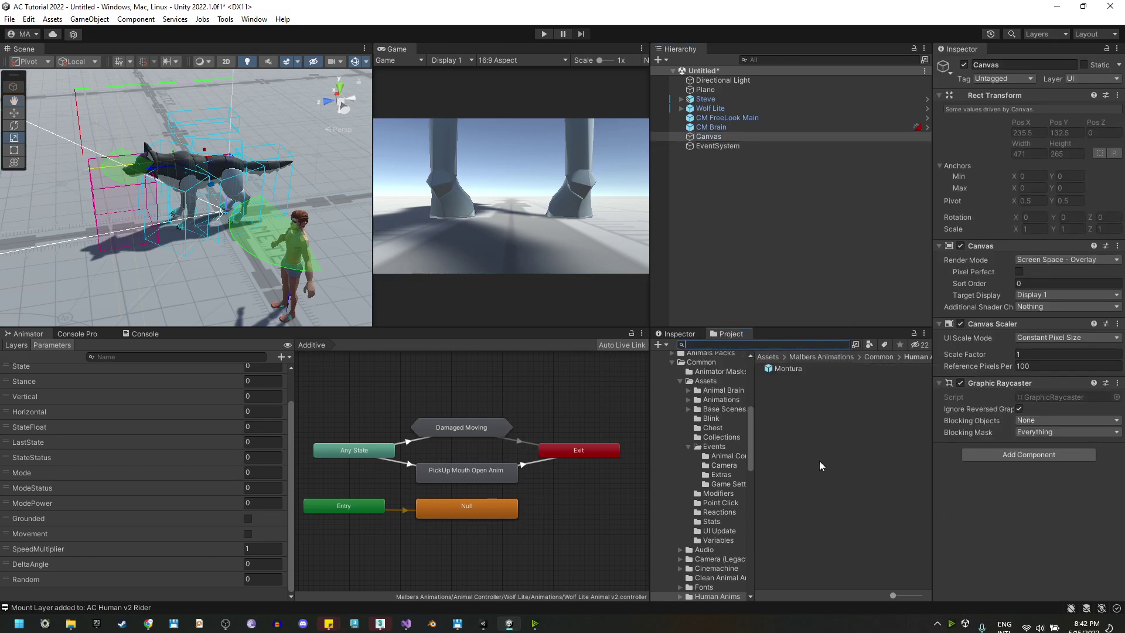
{"action": "type", "text": "Mount UI"}
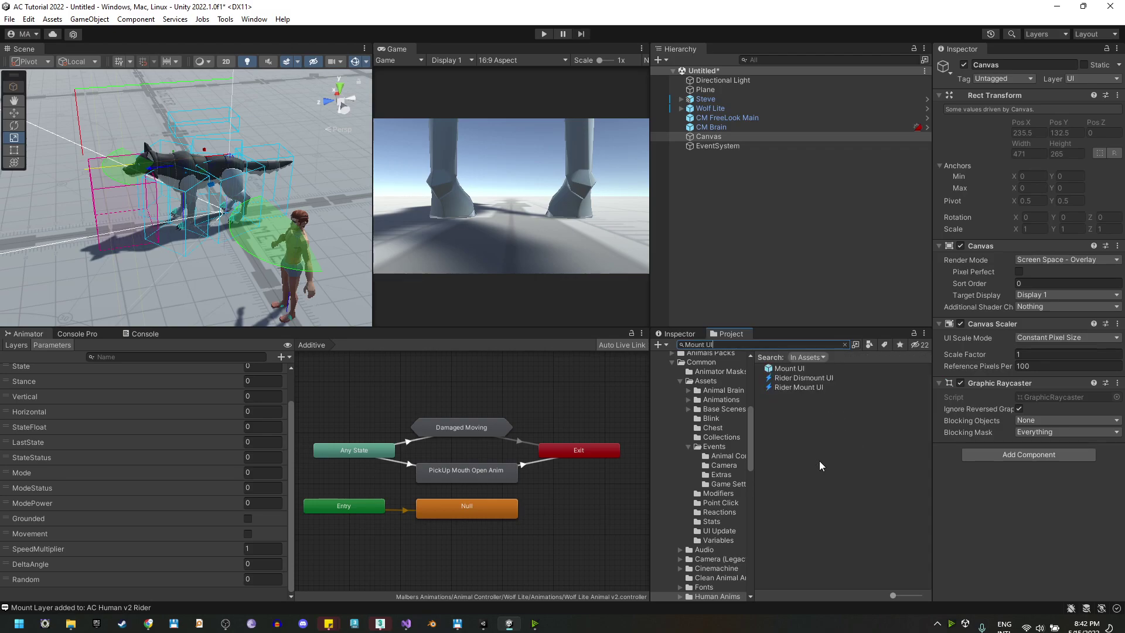
{"action": "left_click_drag", "start_coordinate": [788, 368], "coordinate": [729, 138]}
{"action": "left_click", "coordinate": [747, 222]}
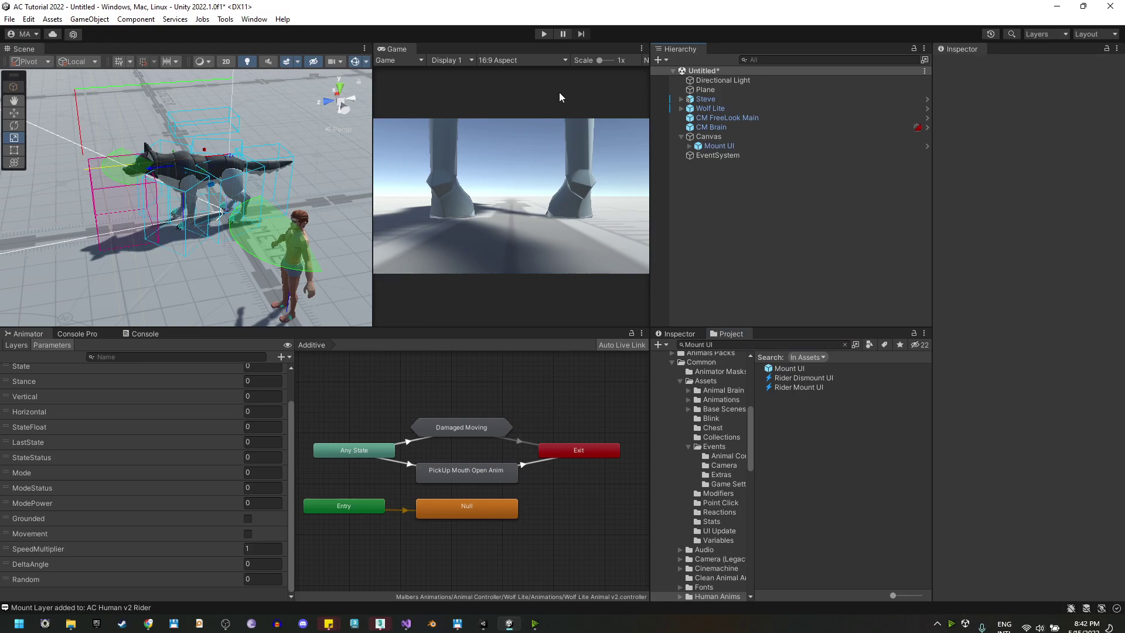
- Widen the Game view, run the scene for a short test and stop play mode
{"action": "left_click_drag", "start_coordinate": [372, 111], "coordinate": [354, 112]}
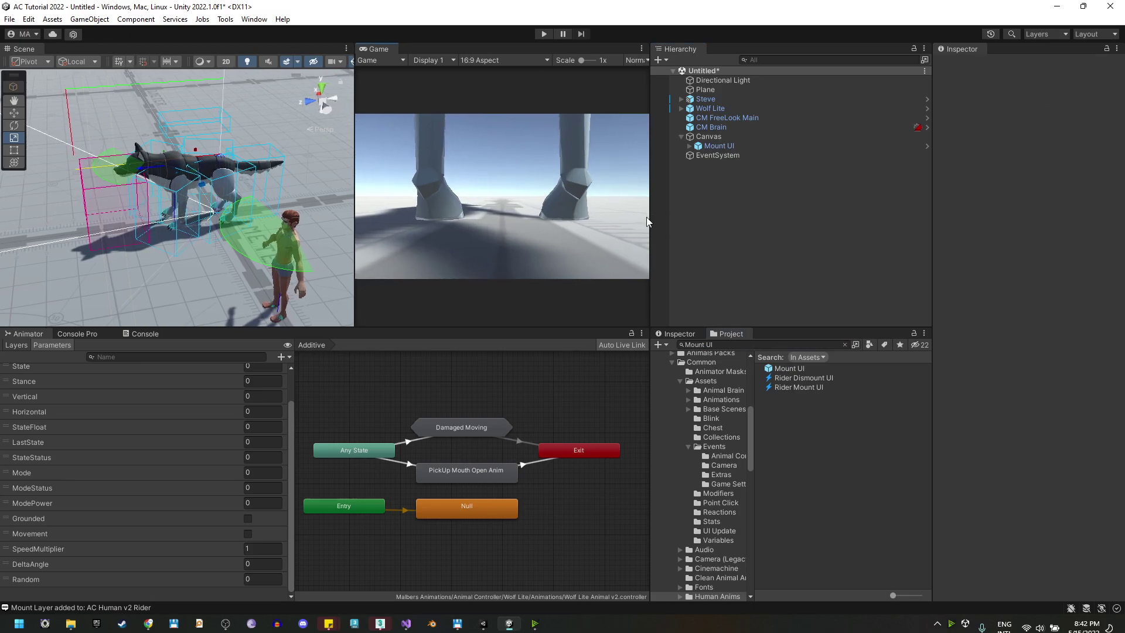
{"action": "left_click_drag", "start_coordinate": [648, 222], "coordinate": [760, 187]}
{"action": "left_click", "coordinate": [544, 34]}
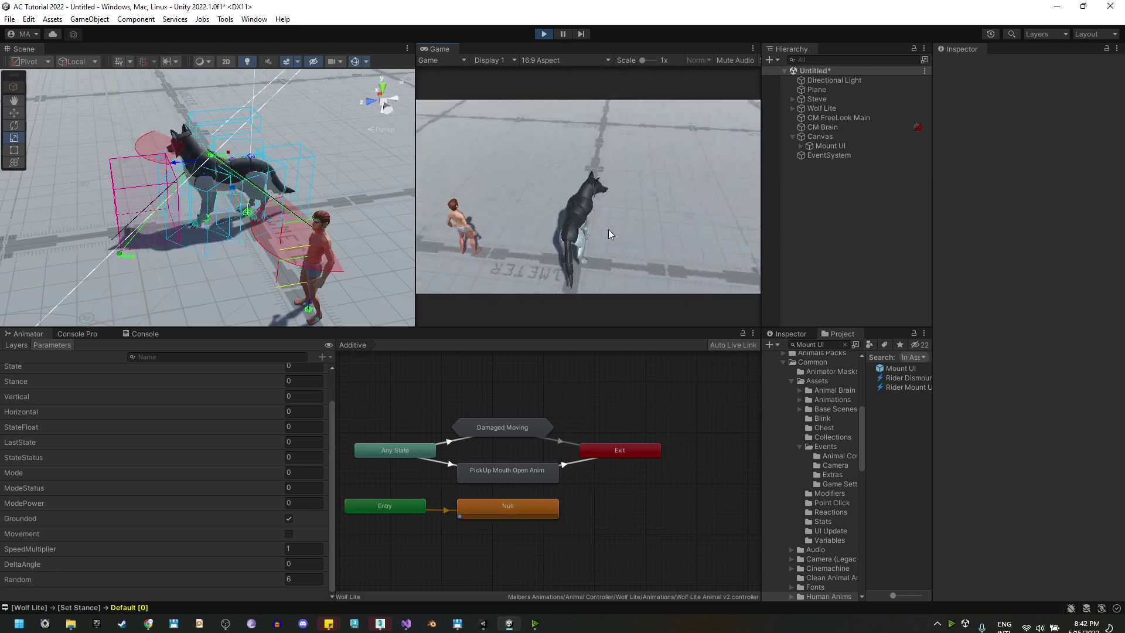
{"action": "left_click", "coordinate": [544, 34]}
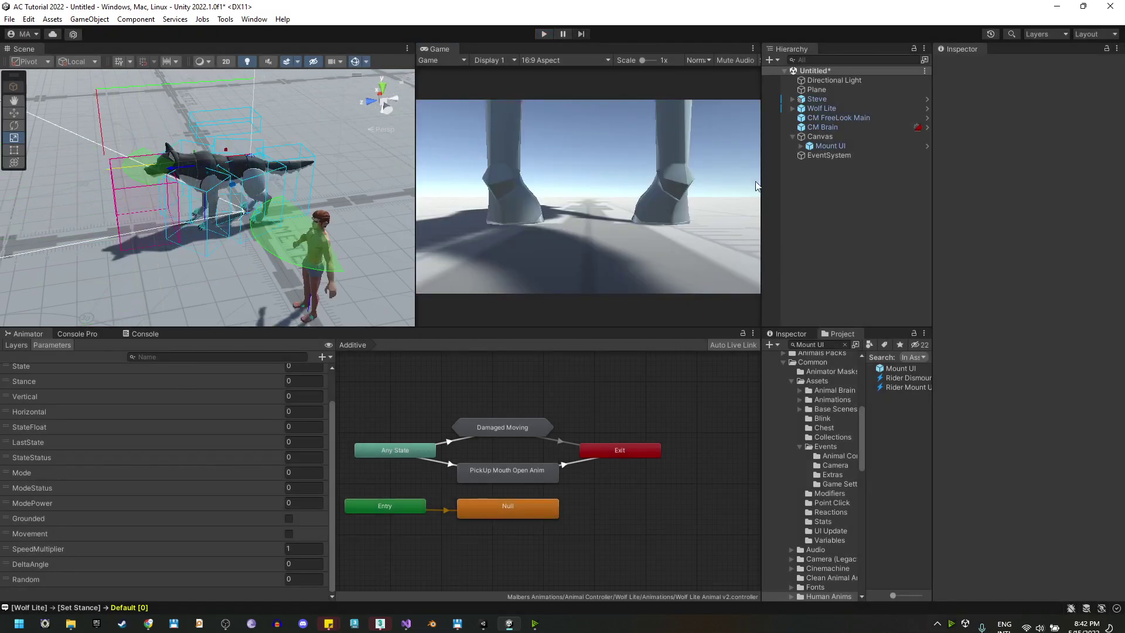
- Turn off Camera Target in Wolf Lite's Component Selector
{"action": "left_click", "coordinate": [824, 103]}
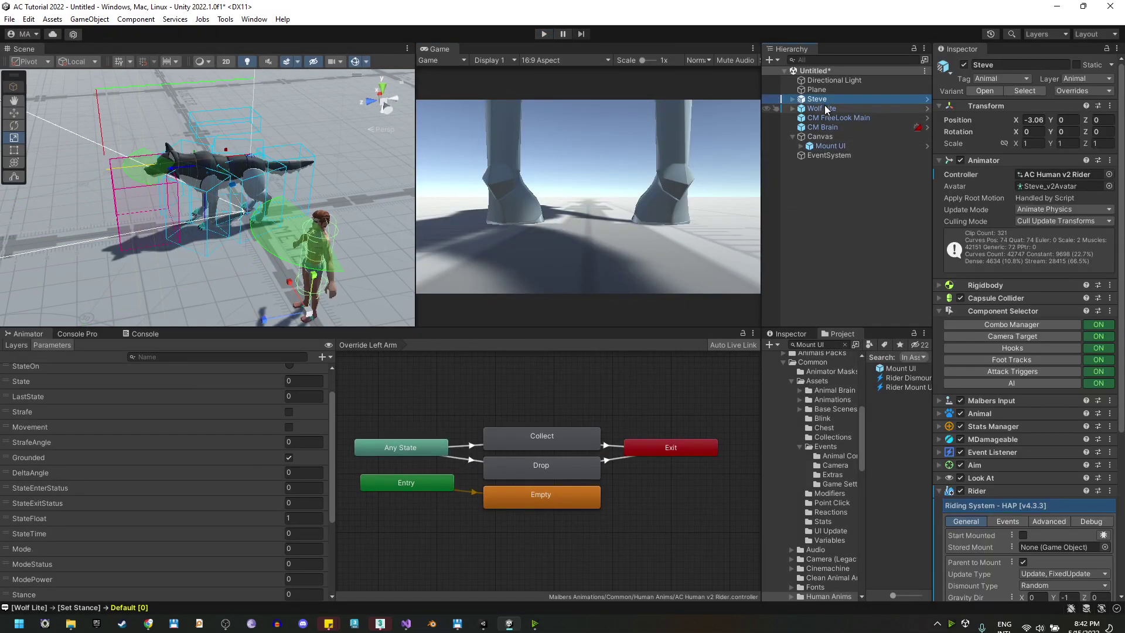
{"action": "left_click", "coordinate": [821, 109]}
{"action": "left_click", "coordinate": [792, 108], "text": "alt"}
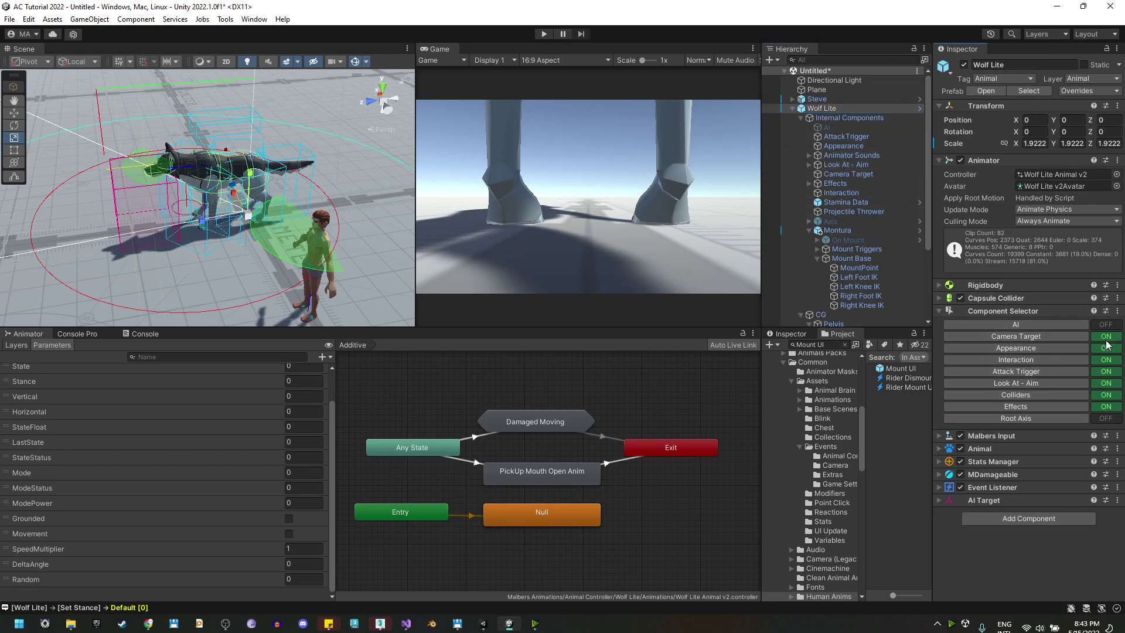
{"action": "left_click", "coordinate": [1091, 340]}
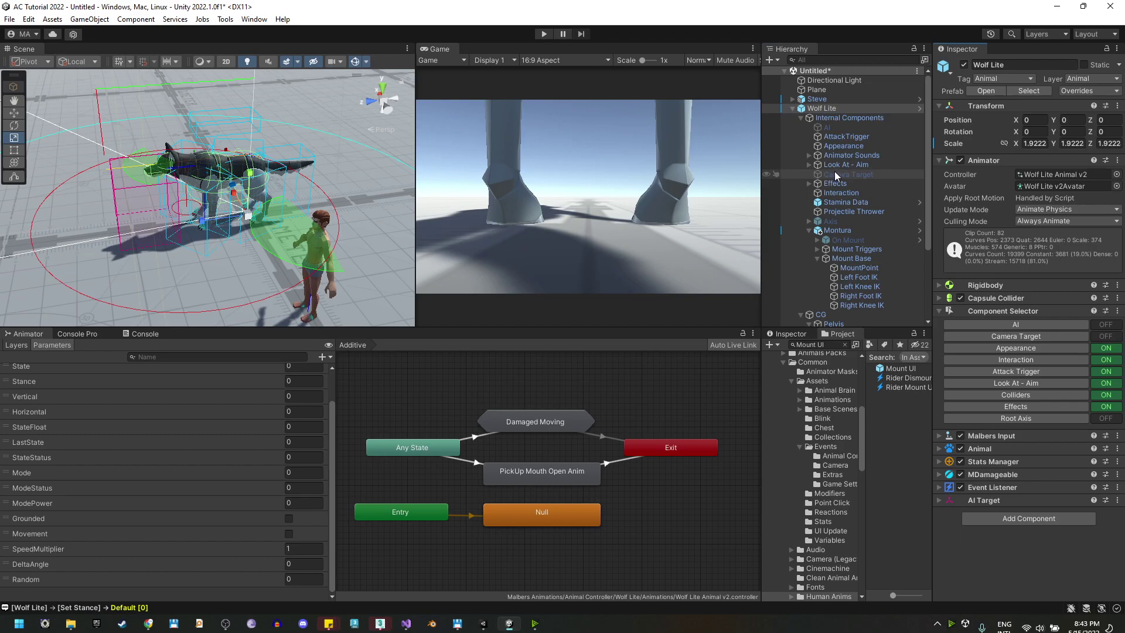
- Play-test the scene by moving the character forward to check camera and input control, and stop play mode
{"action": "left_click", "coordinate": [544, 34]}
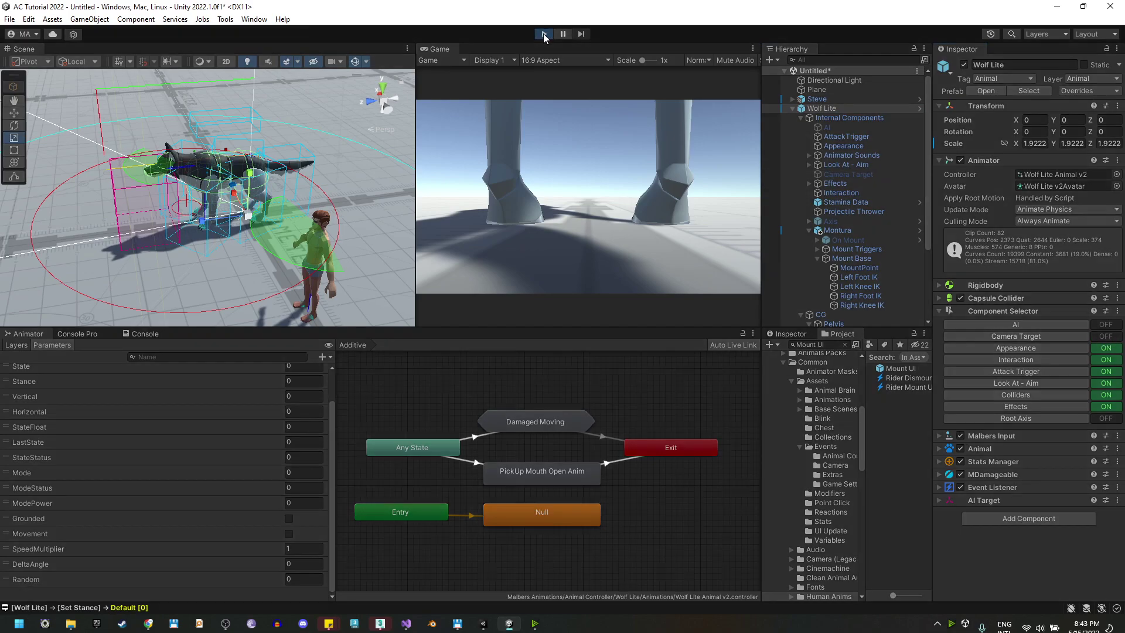
{"action": "key", "text": "w"}
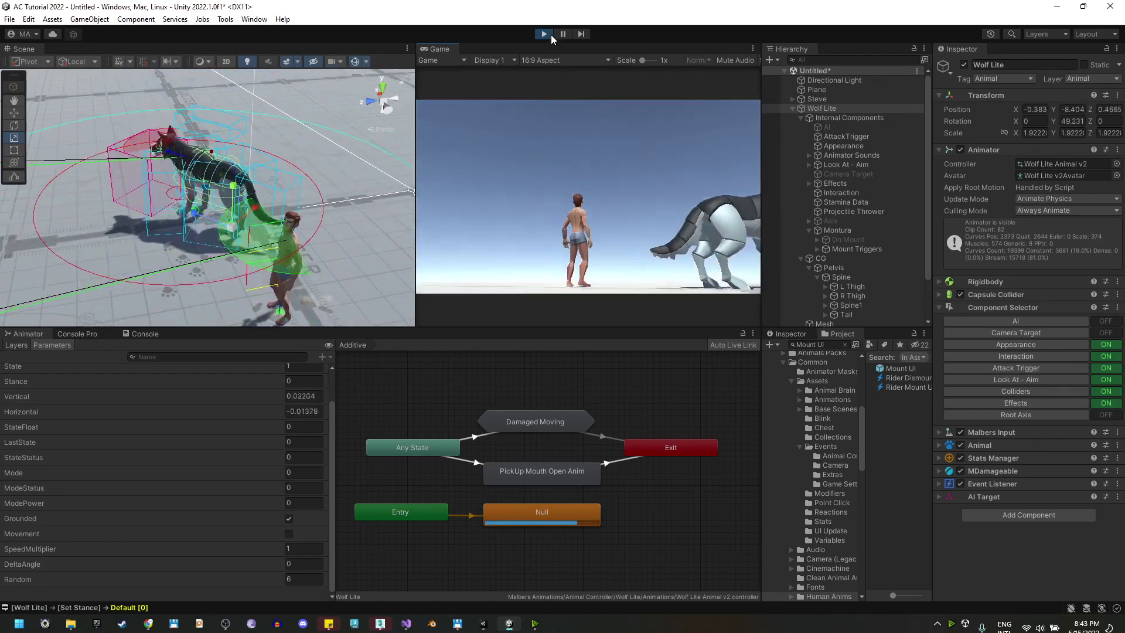
{"action": "left_click", "coordinate": [545, 34]}
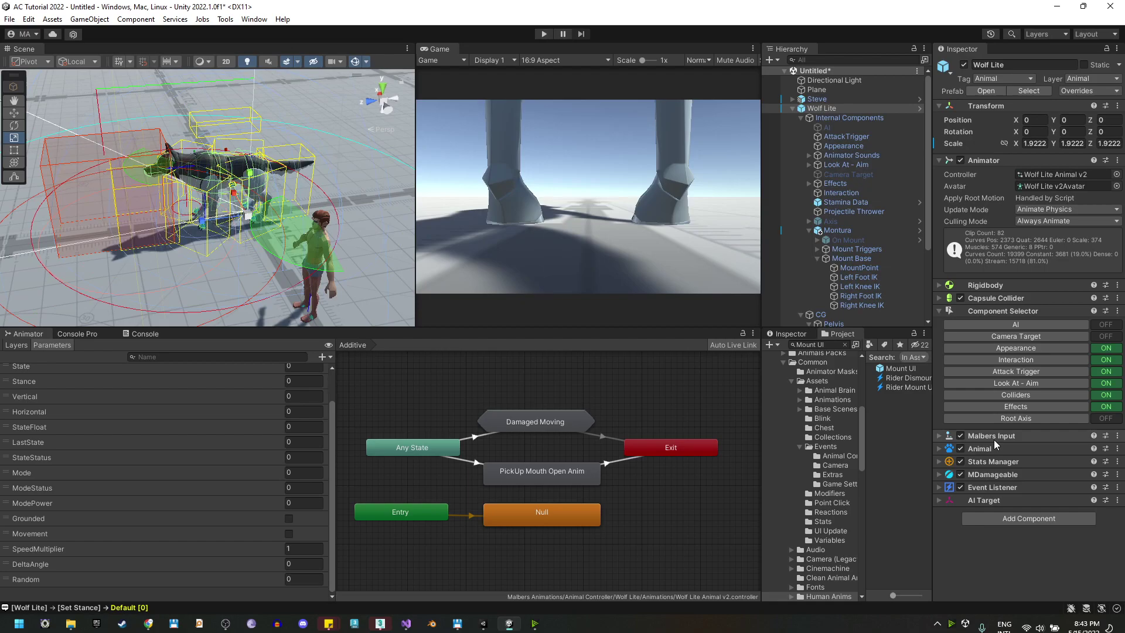
- Disable Wolf Lite's Malbers Input component and collapse its hierarchy
{"action": "left_click", "coordinate": [954, 437]}
{"action": "scroll", "coordinate": [989, 449], "scroll_direction": "down", "scroll_amount": 3}
{"action": "left_click", "coordinate": [960, 372]}
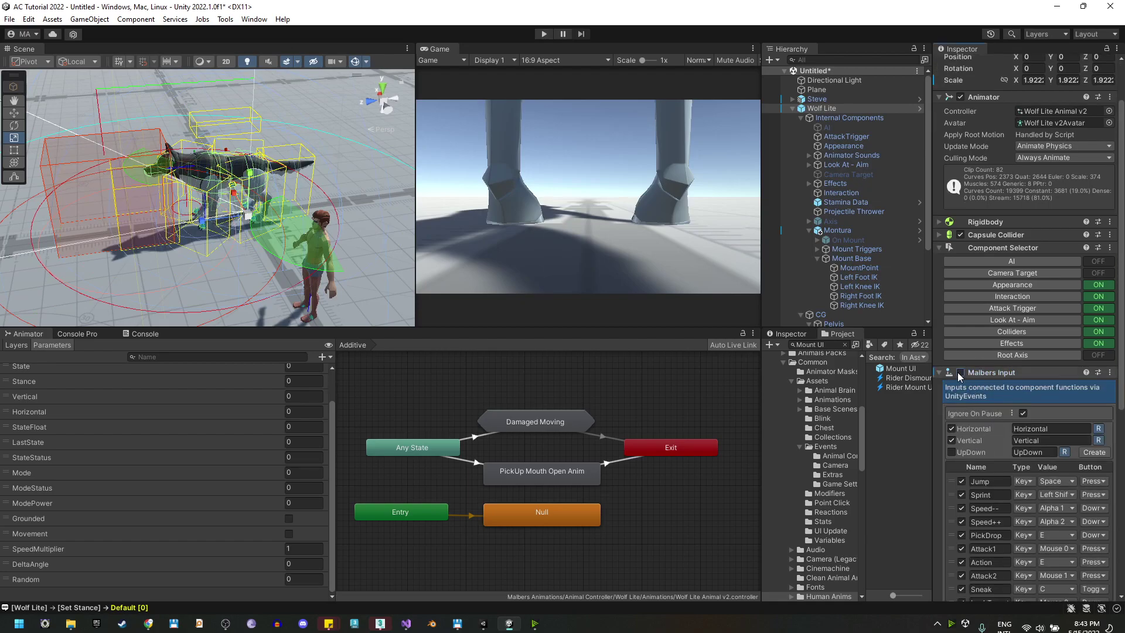
{"action": "left_click", "coordinate": [792, 109]}
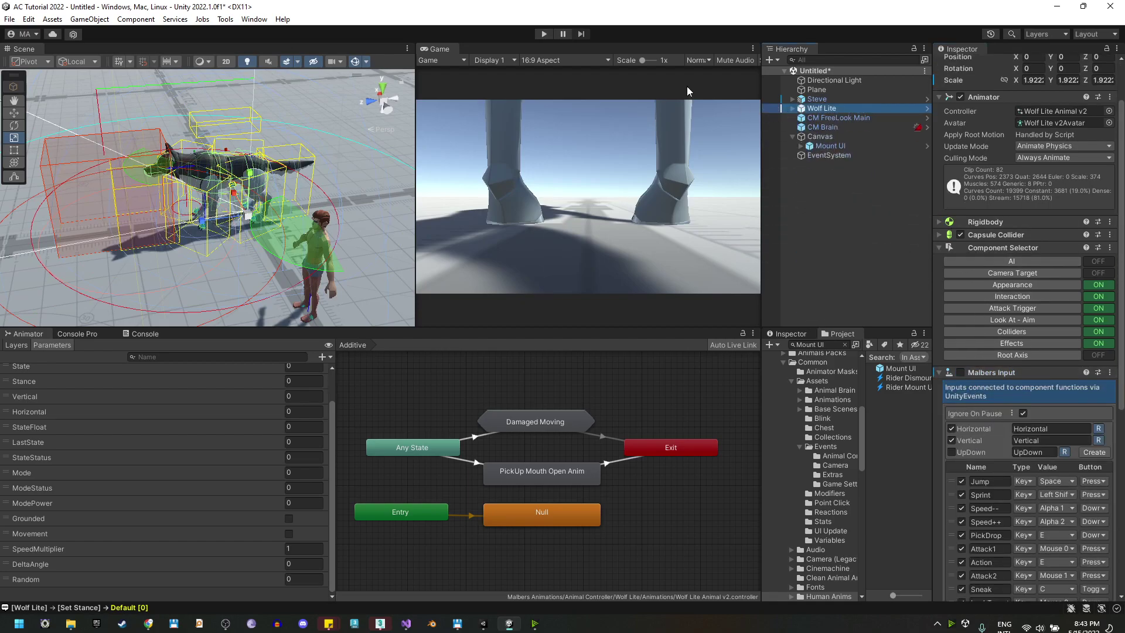
- Play-test walking Steve around Wolf Lite to check the mount prompt, and stop play mode
{"action": "left_click", "coordinate": [544, 34]}
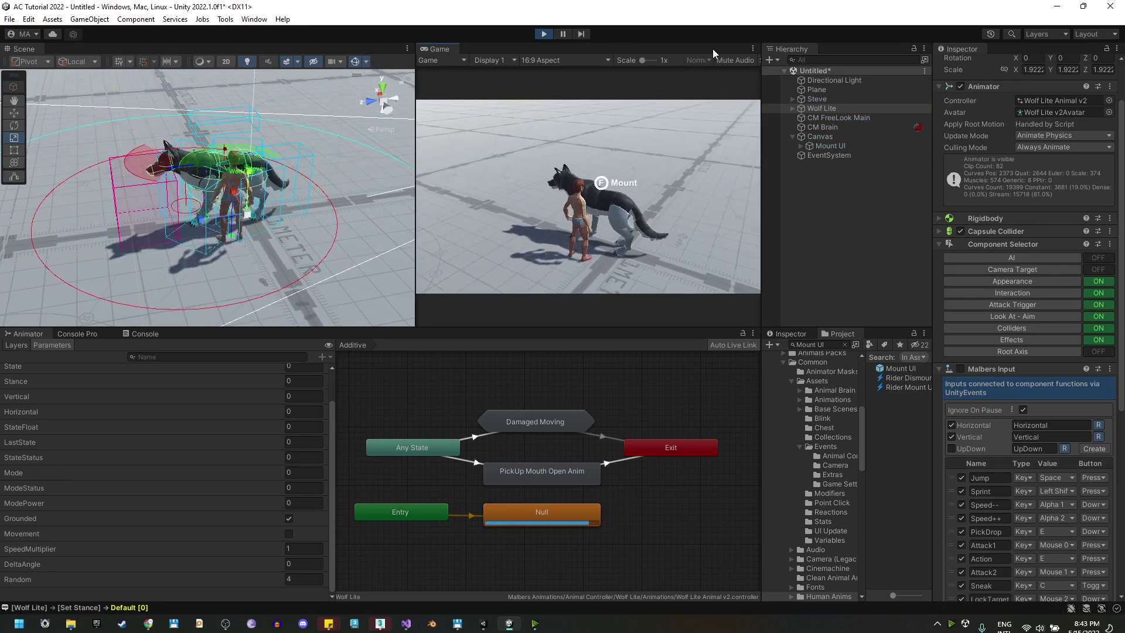
{"action": "left_click", "coordinate": [698, 115]}
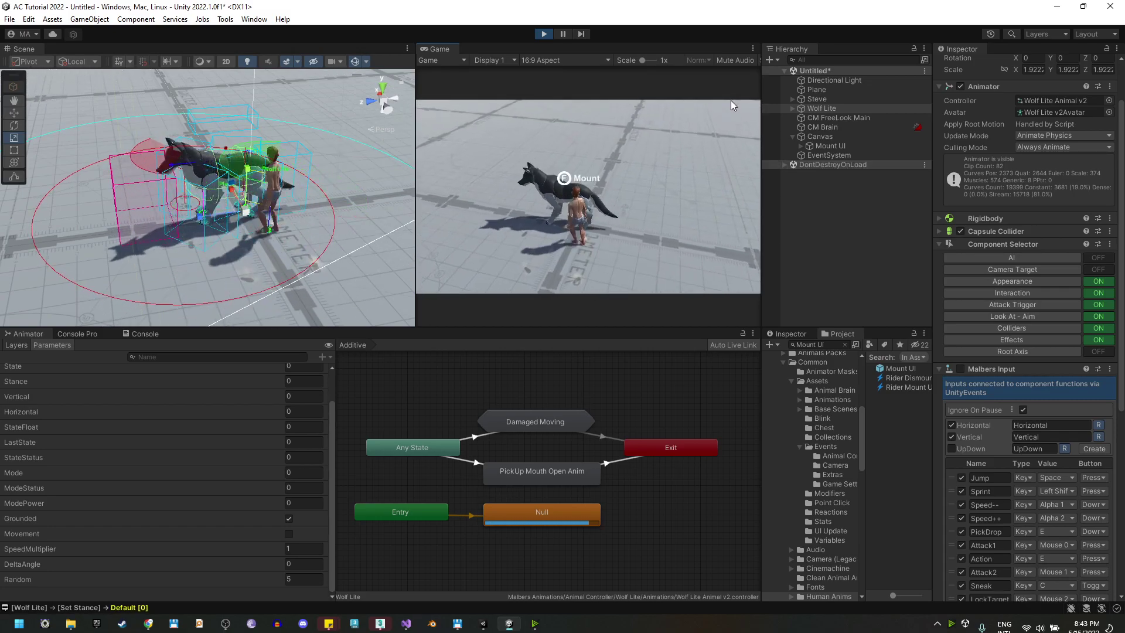
{"action": "left_click", "coordinate": [544, 34]}
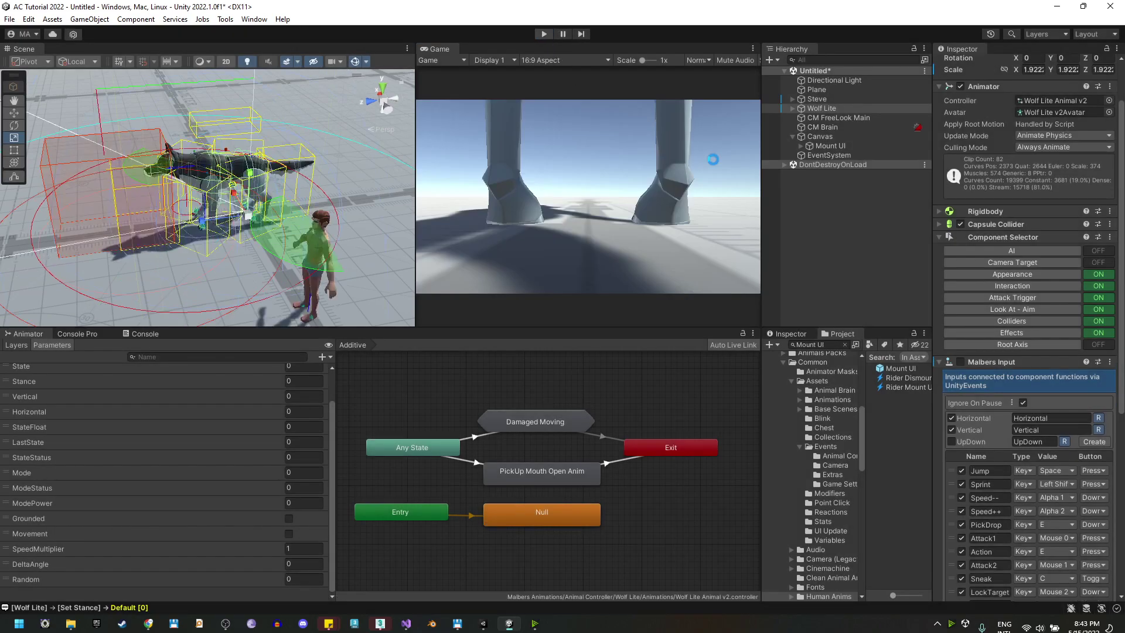
- Create the mount inputs on Steve from the Rider component and review the Mount, Dismount and Call Mount entries in Malbers Input
{"action": "left_click", "coordinate": [857, 99]}
{"action": "scroll", "coordinate": [1004, 452], "scroll_direction": "down", "scroll_amount": 5}
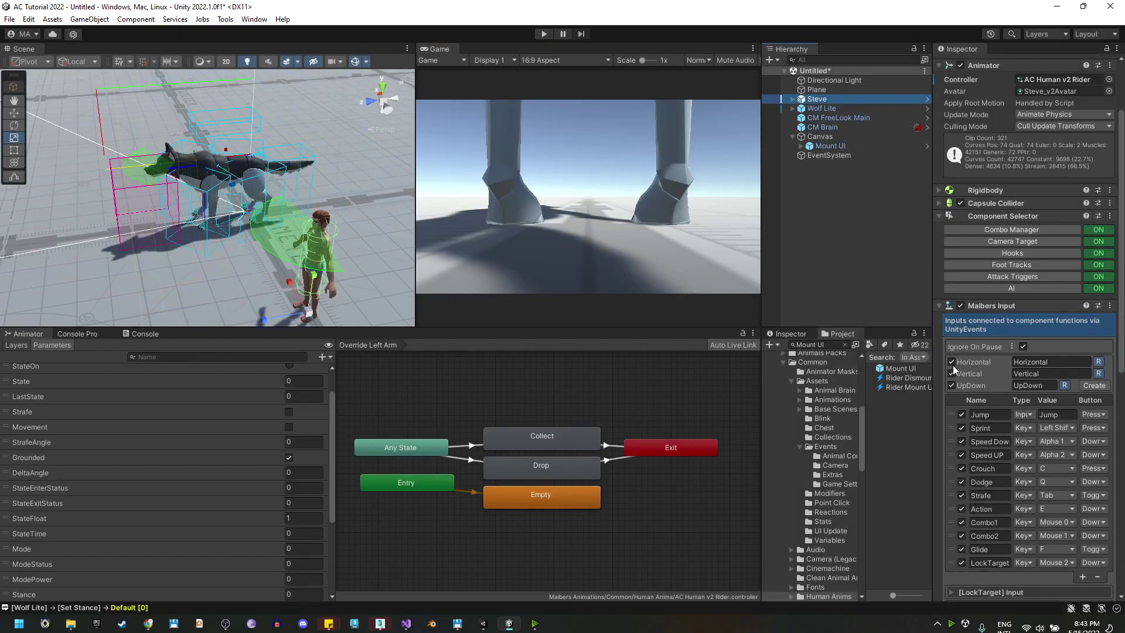
{"action": "scroll", "coordinate": [1003, 452], "scroll_direction": "down", "scroll_amount": 6}
{"action": "right_click", "coordinate": [992, 257]}
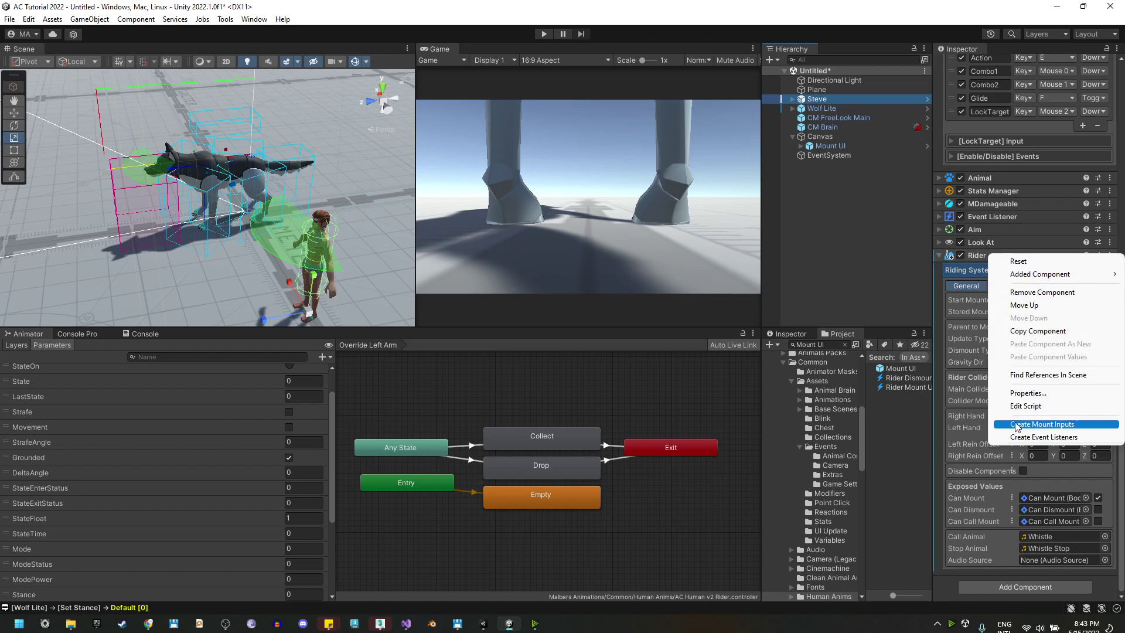
{"action": "left_click", "coordinate": [1046, 425]}
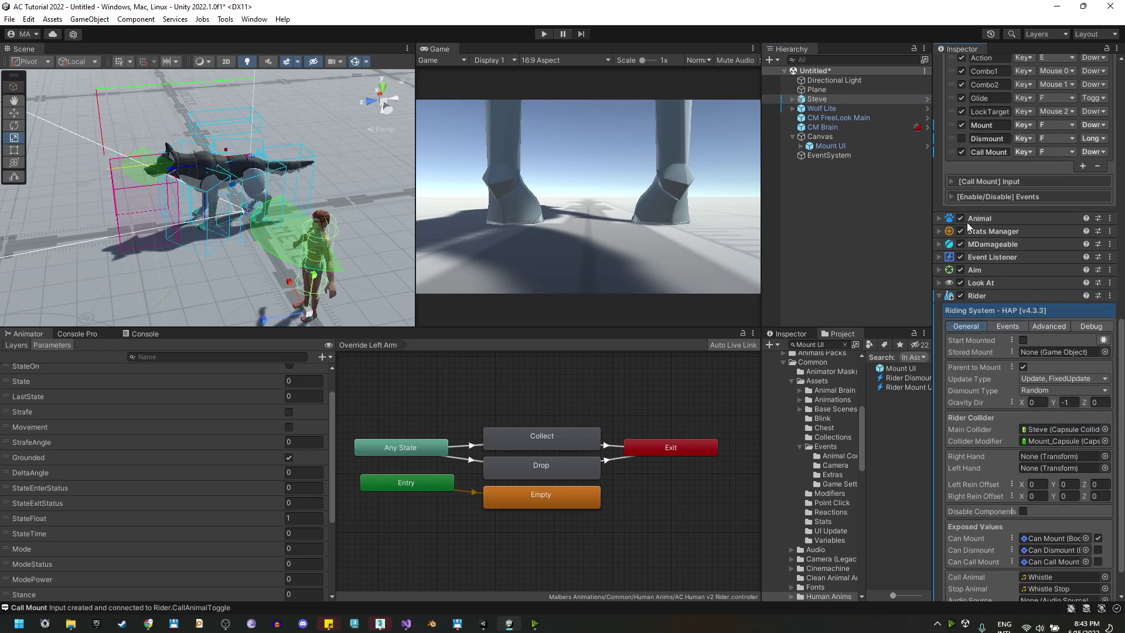
{"action": "scroll", "coordinate": [968, 225], "scroll_direction": "up", "scroll_amount": 4}
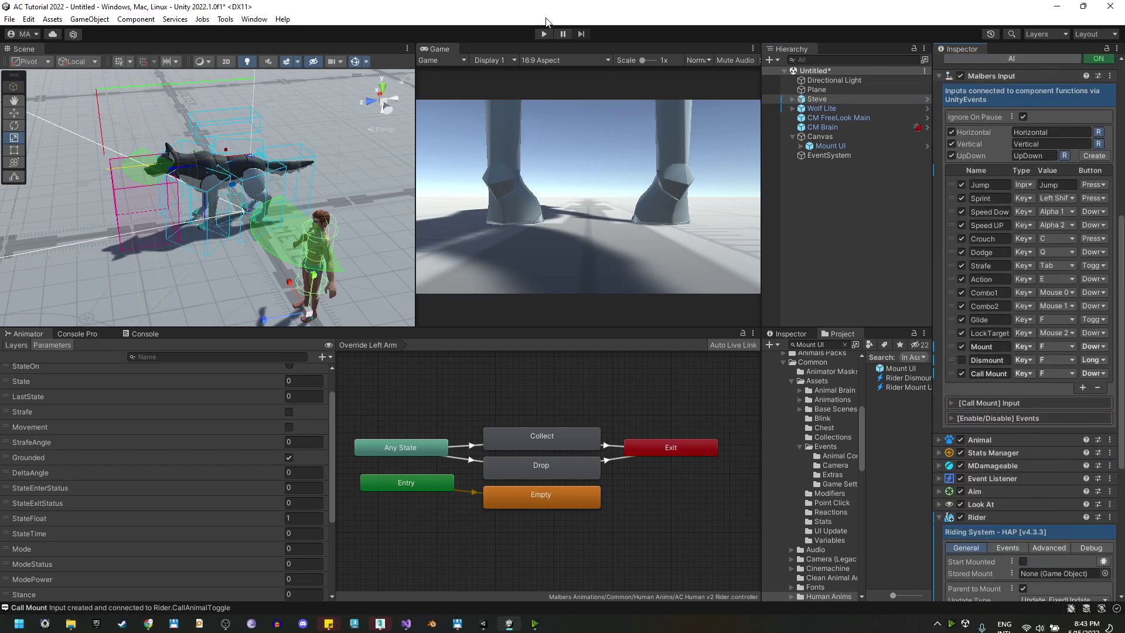
- Play-test mounting Wolf Lite with Steve, riding around and dismounting, and stop play mode
{"action": "left_click", "coordinate": [544, 33]}
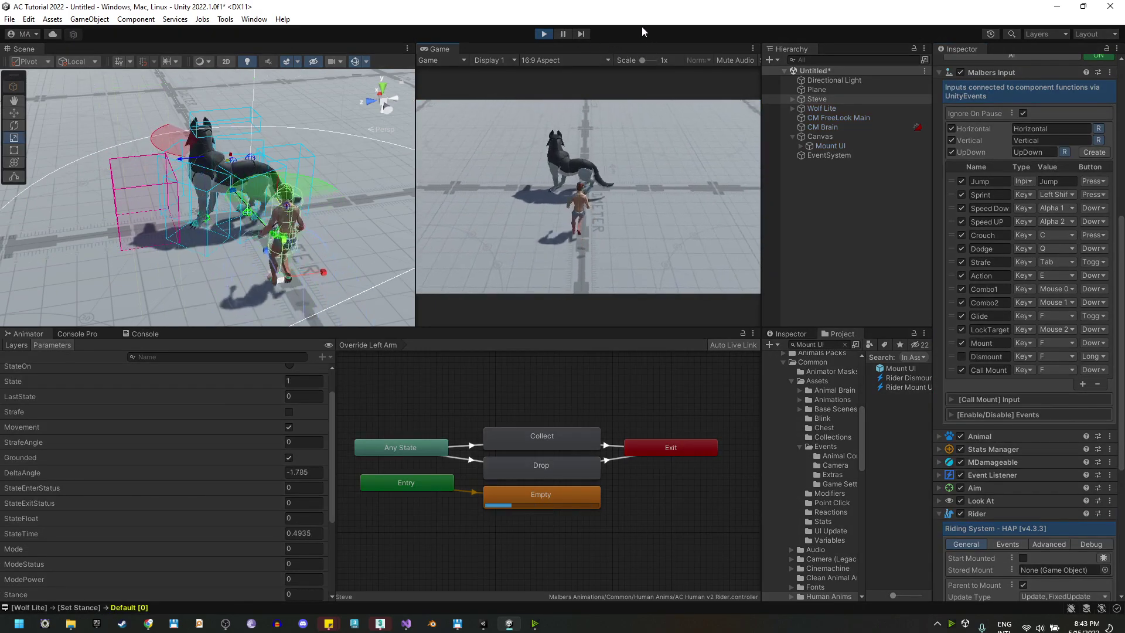
{"action": "key", "text": "f"}
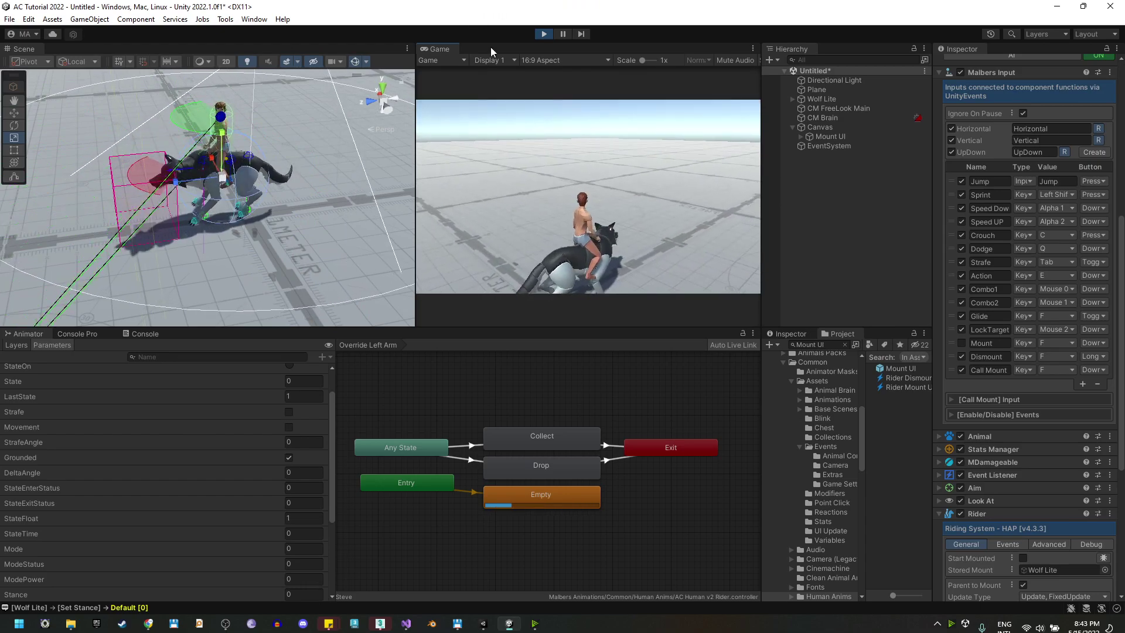
{"action": "key", "text": "w"}
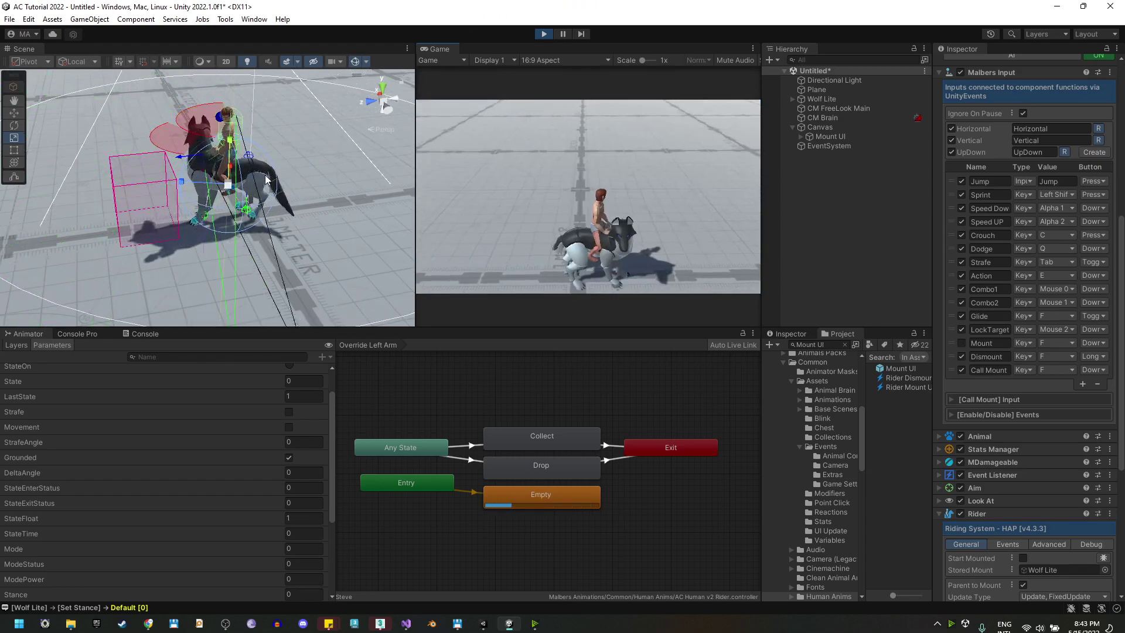
{"action": "key", "text": "a"}
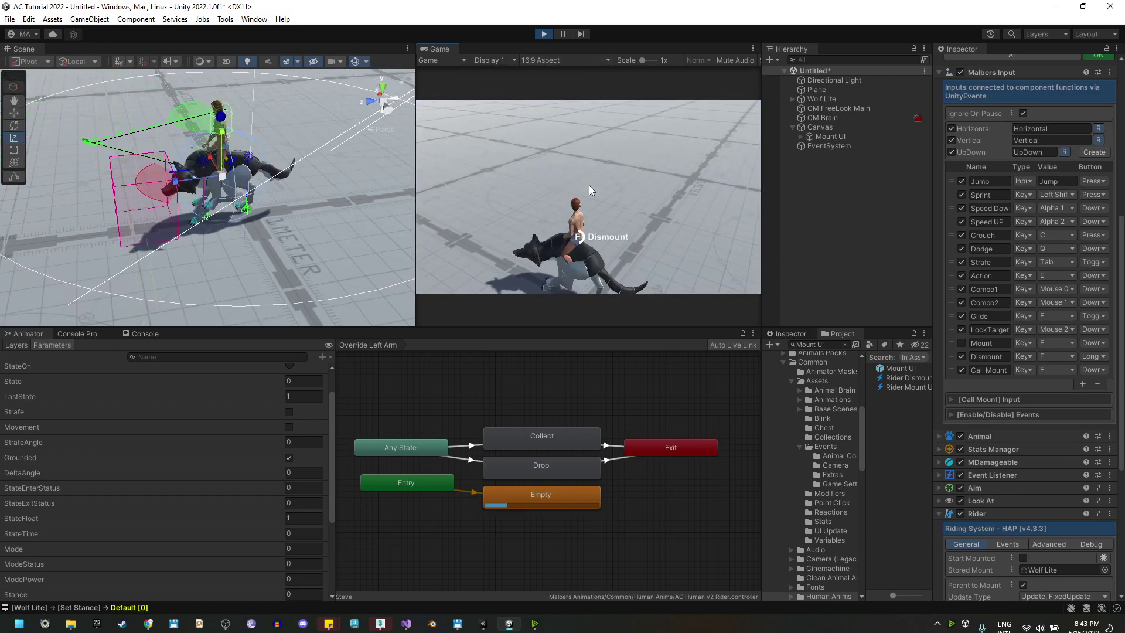
{"action": "key", "text": "f"}
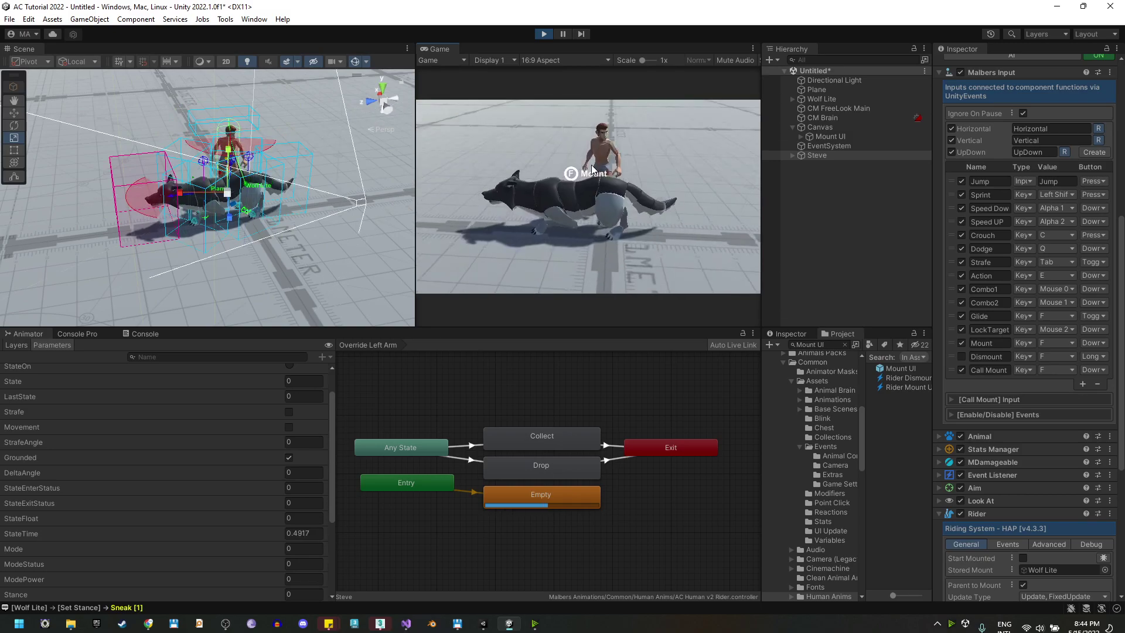
{"action": "left_click", "coordinate": [544, 34]}
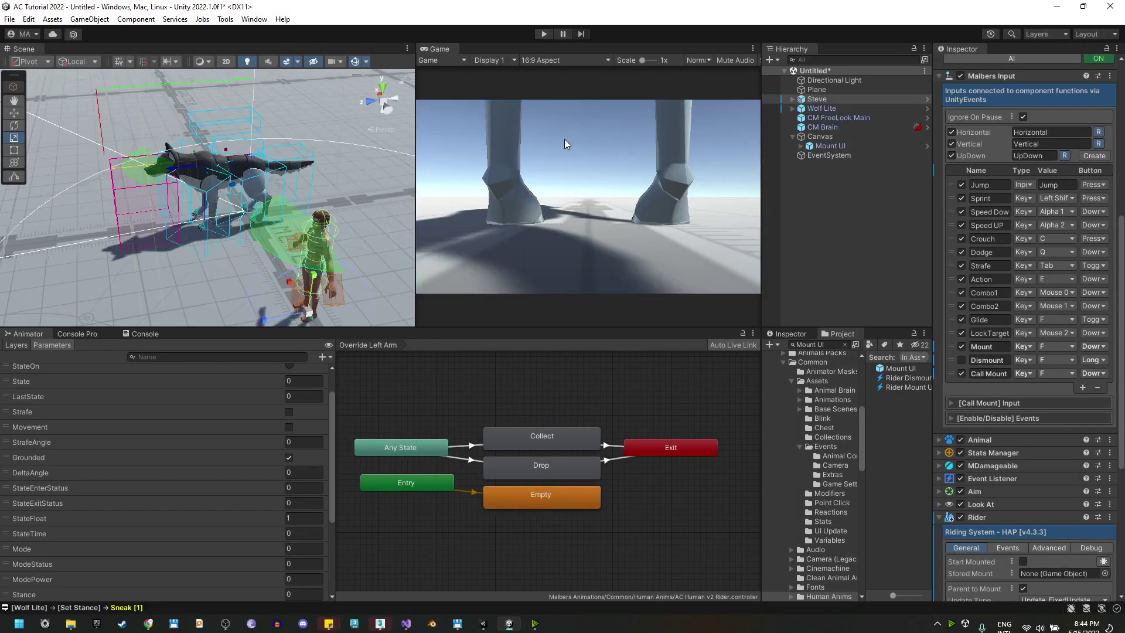
- Turn off Reset On Disable for the Sneak input in Wolf Lite's Malbers Input component
{"action": "left_click", "coordinate": [823, 109]}
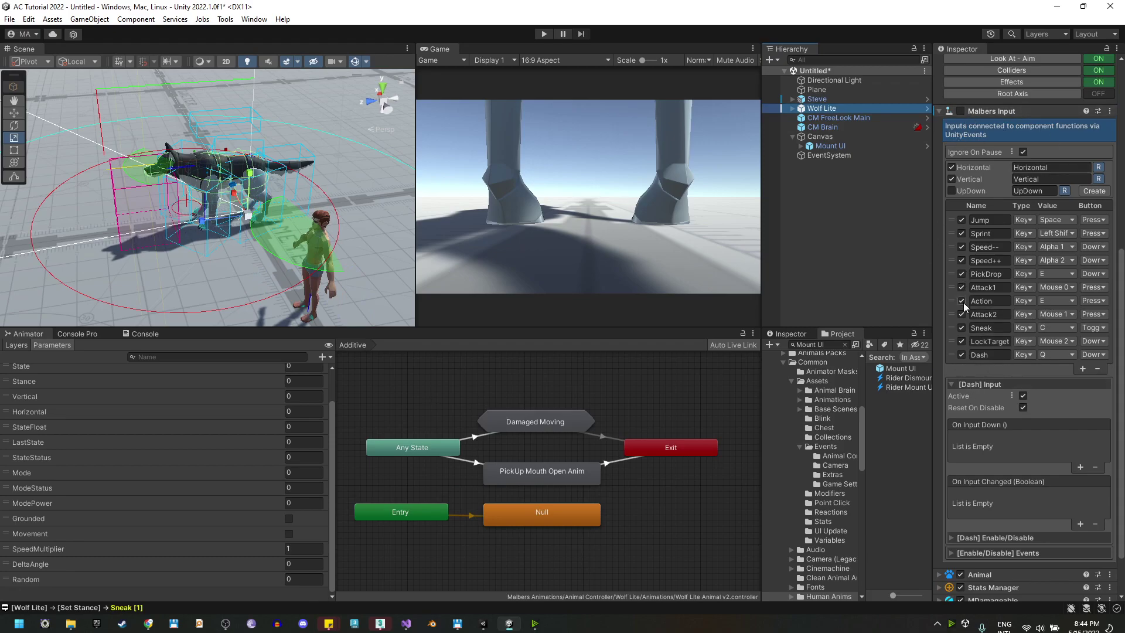
{"action": "left_click", "coordinate": [954, 331]}
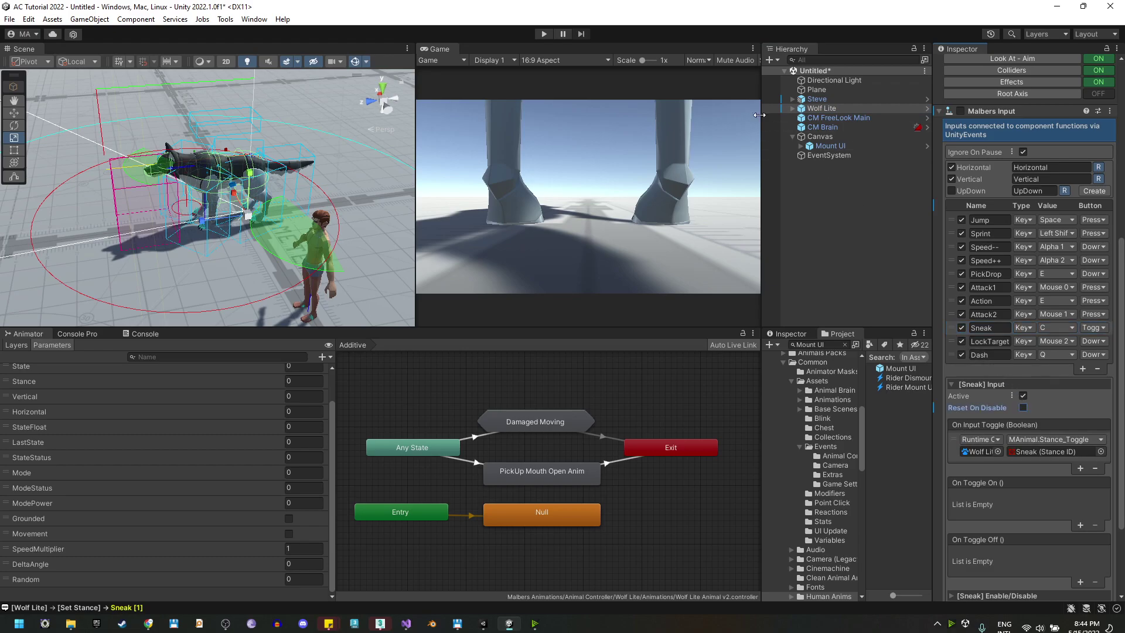
- Create an Adjustment asset from Montura's Front Left mount trigger, saving it over Wolf Lite Mount Fix.asset in the Assets folder
{"action": "left_click", "coordinate": [793, 110]}
{"action": "scroll", "coordinate": [828, 240], "scroll_direction": "down", "scroll_amount": 3}
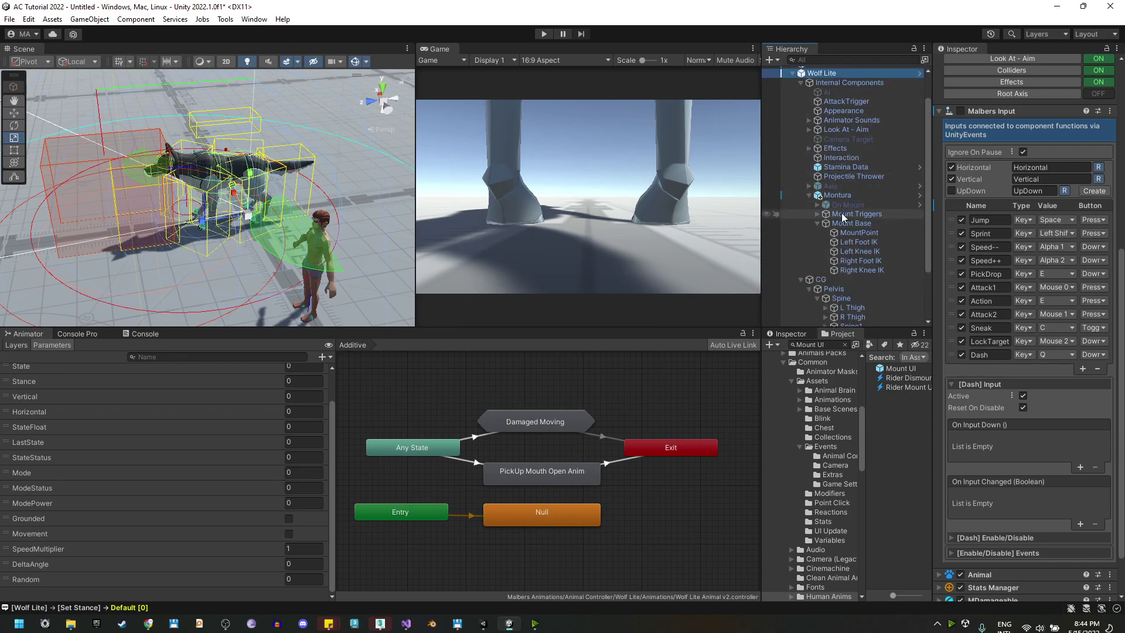
{"action": "left_click", "coordinate": [818, 215]}
{"action": "left_click", "coordinate": [849, 241]}
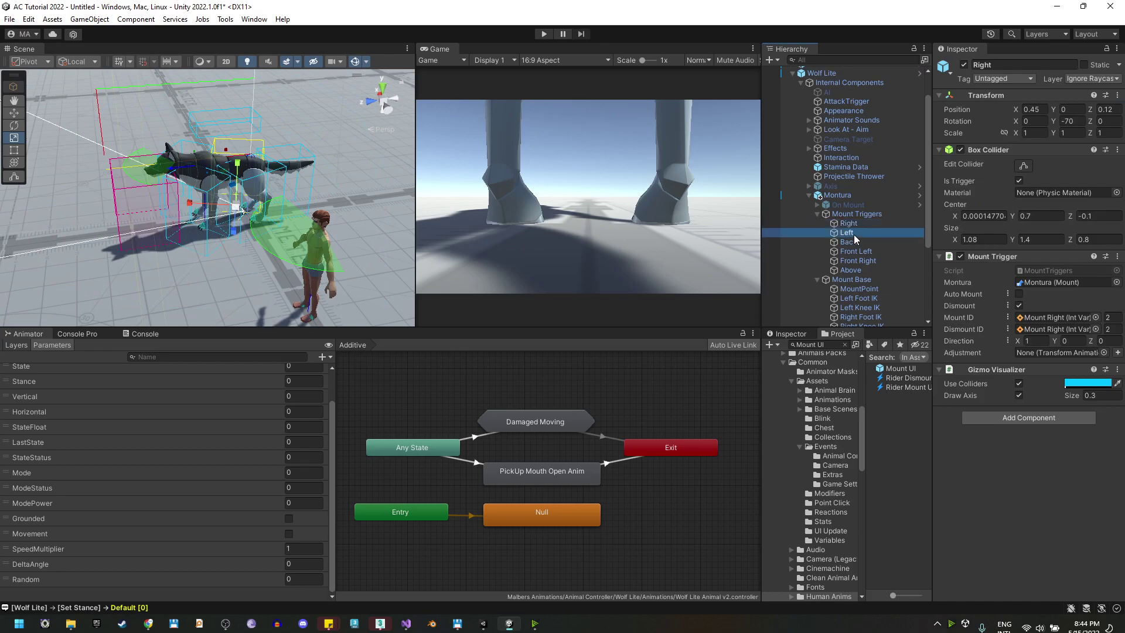
{"action": "left_click", "coordinate": [856, 251]}
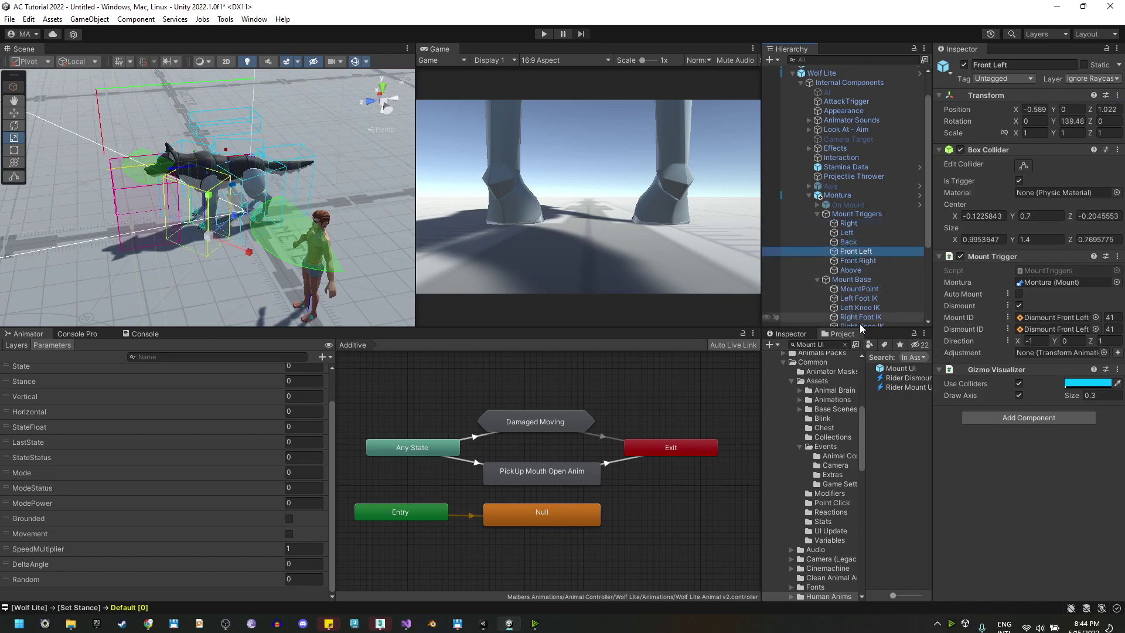
{"action": "left_click_drag", "start_coordinate": [861, 432], "coordinate": [859, 396]}
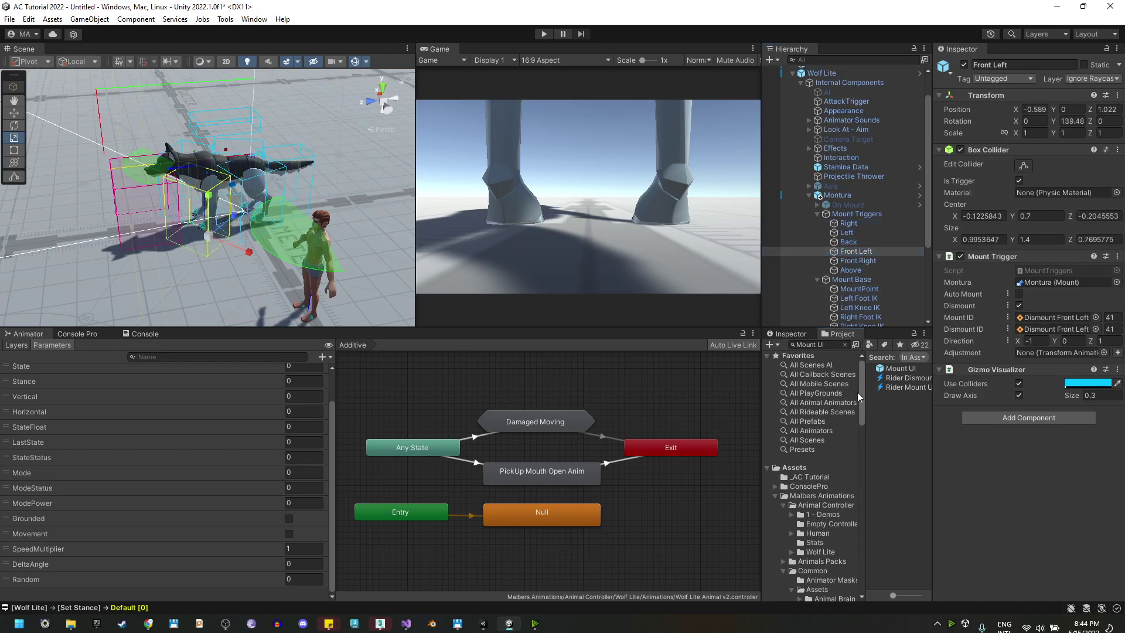
{"action": "left_click", "coordinate": [794, 468]}
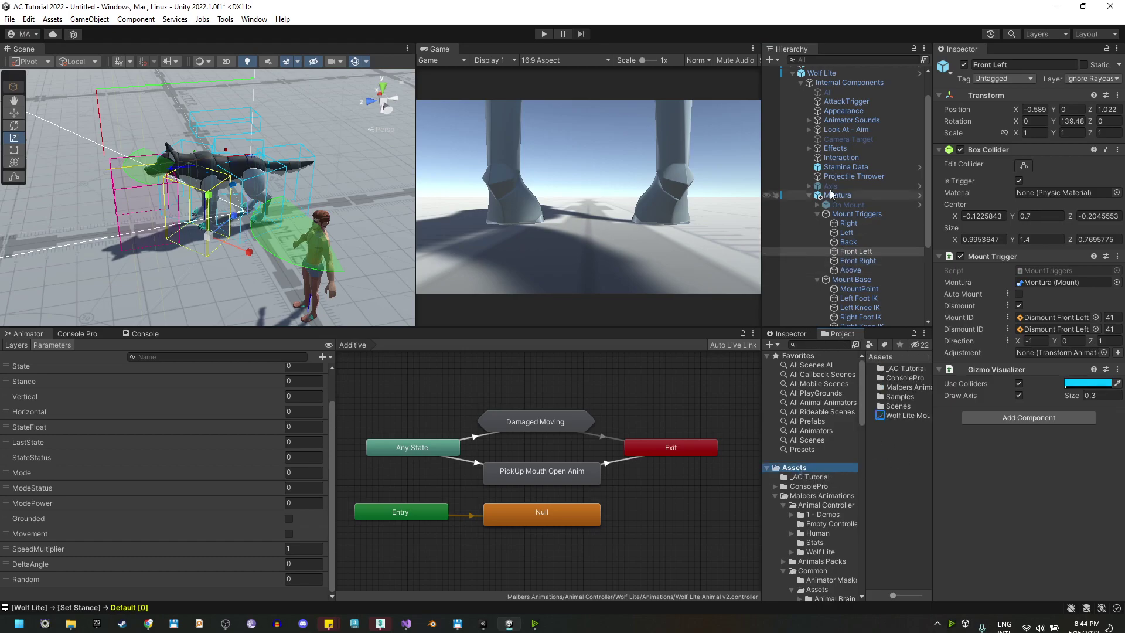
{"action": "left_click", "coordinate": [1118, 353]}
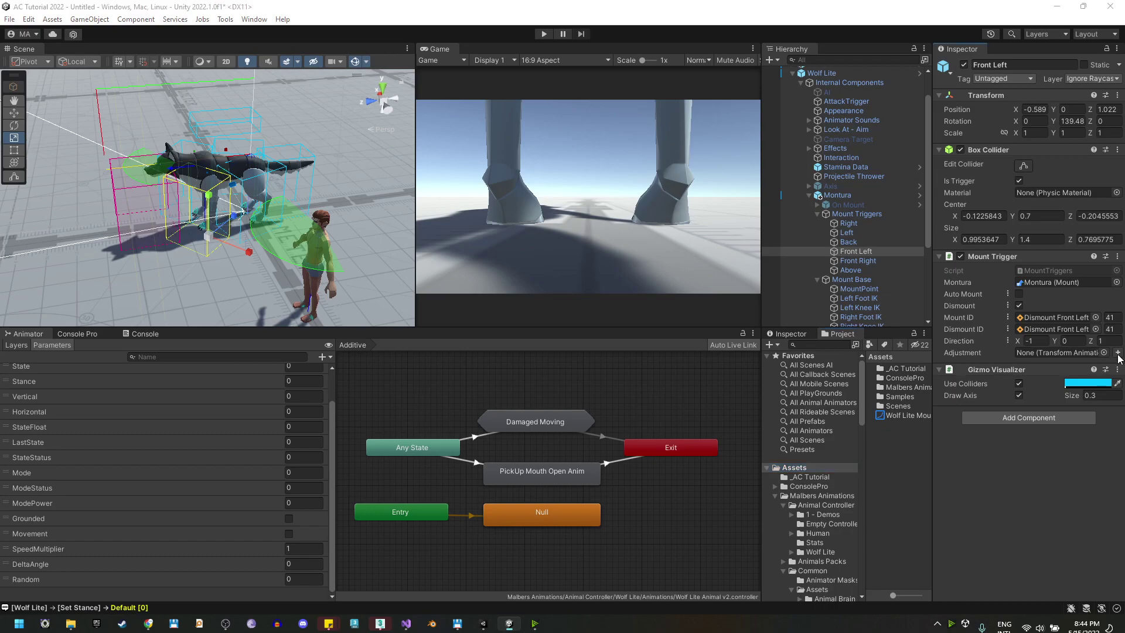
{"action": "left_click", "coordinate": [410, 260]}
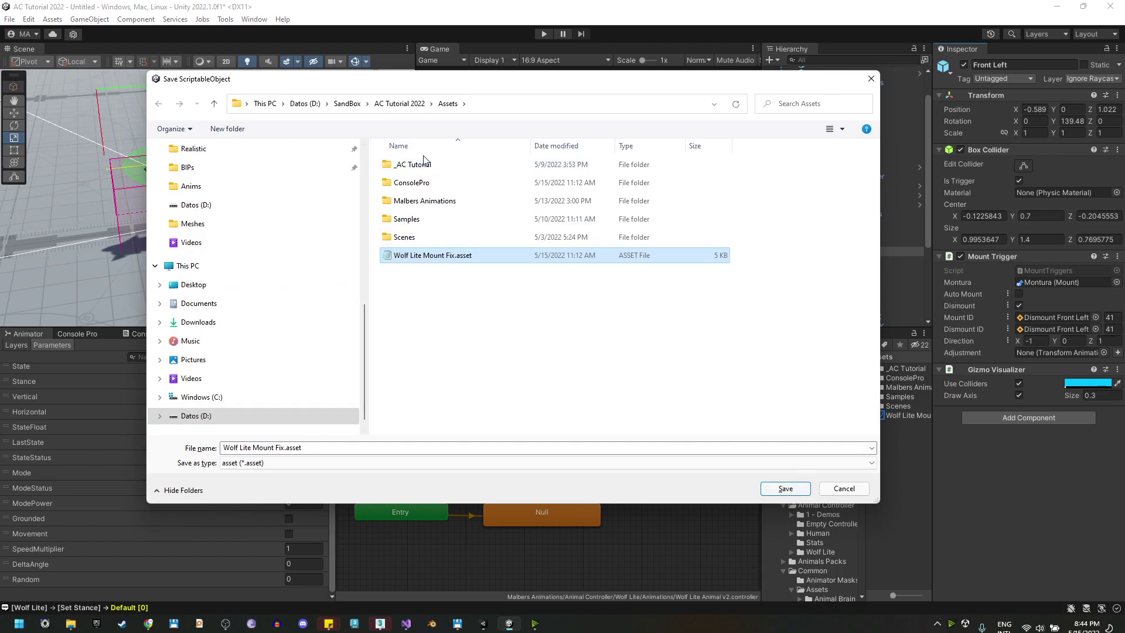
{"action": "left_click", "coordinate": [786, 489]}
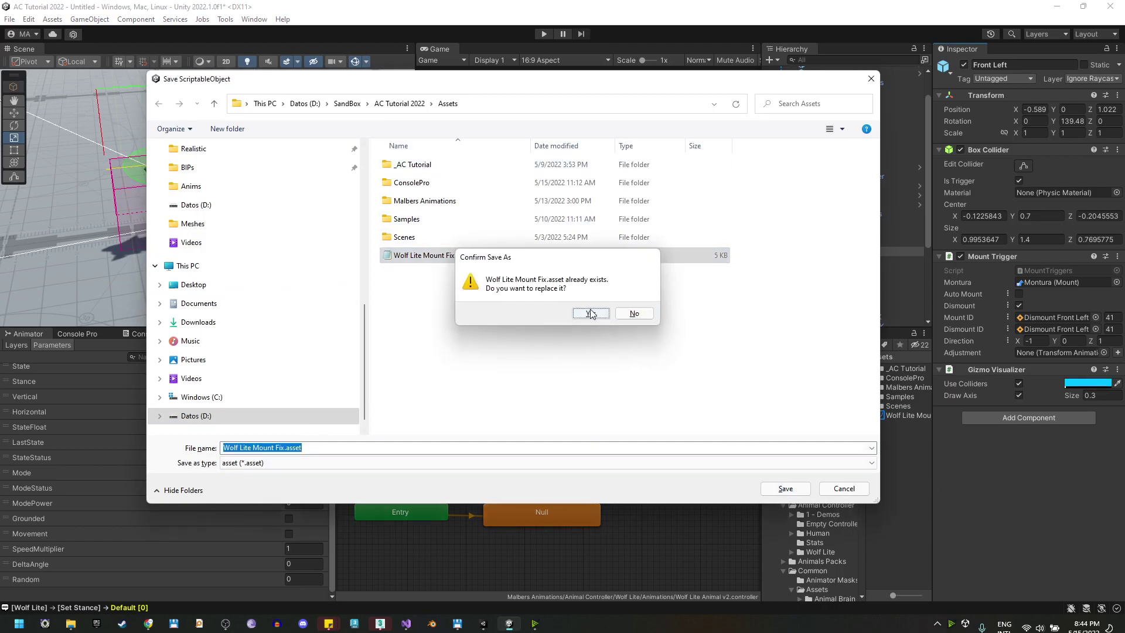
{"action": "left_click", "coordinate": [582, 314]}
- Set Wolf Lite Mount Fix to be used for Mount Trigger Adjustment, with Mount 0.5 and Dismount 0.5
{"action": "double_click", "coordinate": [1065, 352]}
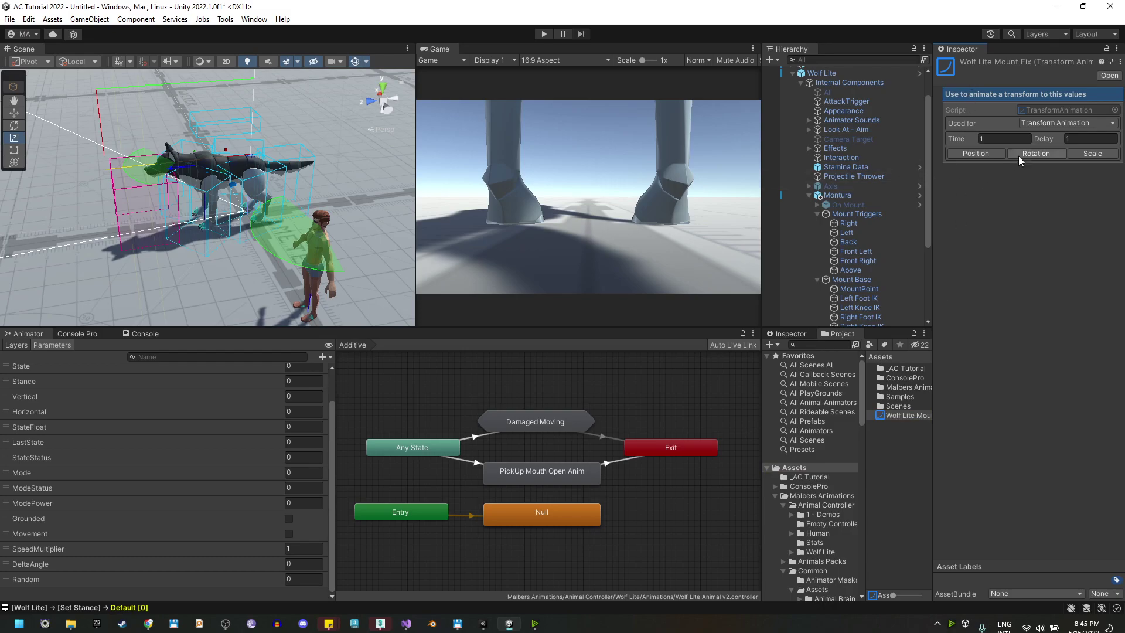
{"action": "left_click", "coordinate": [1049, 124]}
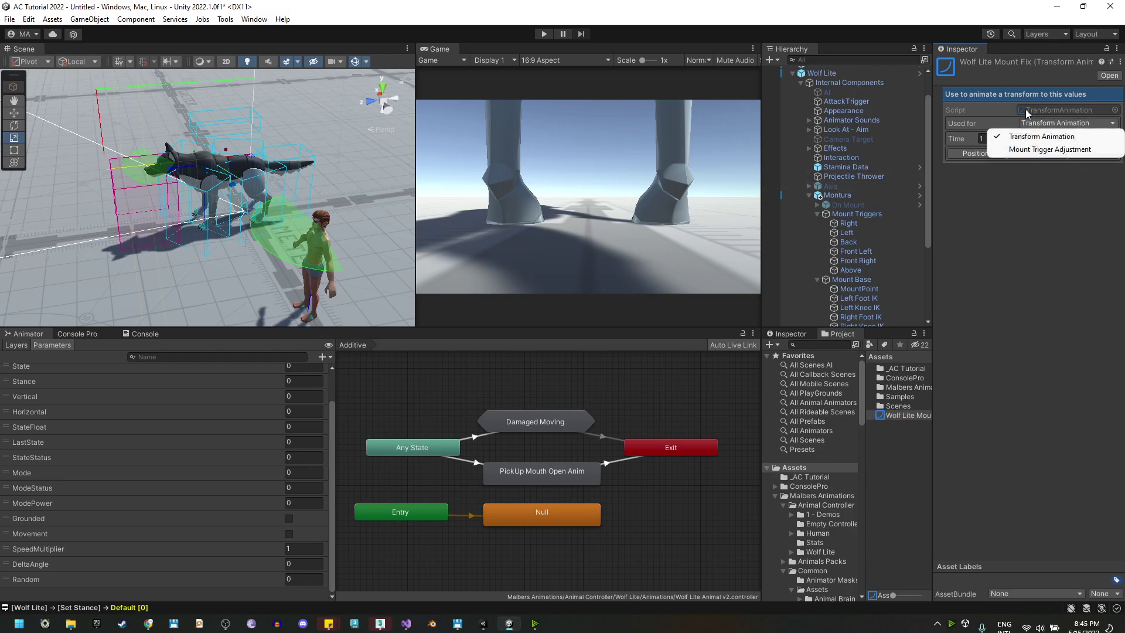
{"action": "left_click", "coordinate": [1017, 150]}
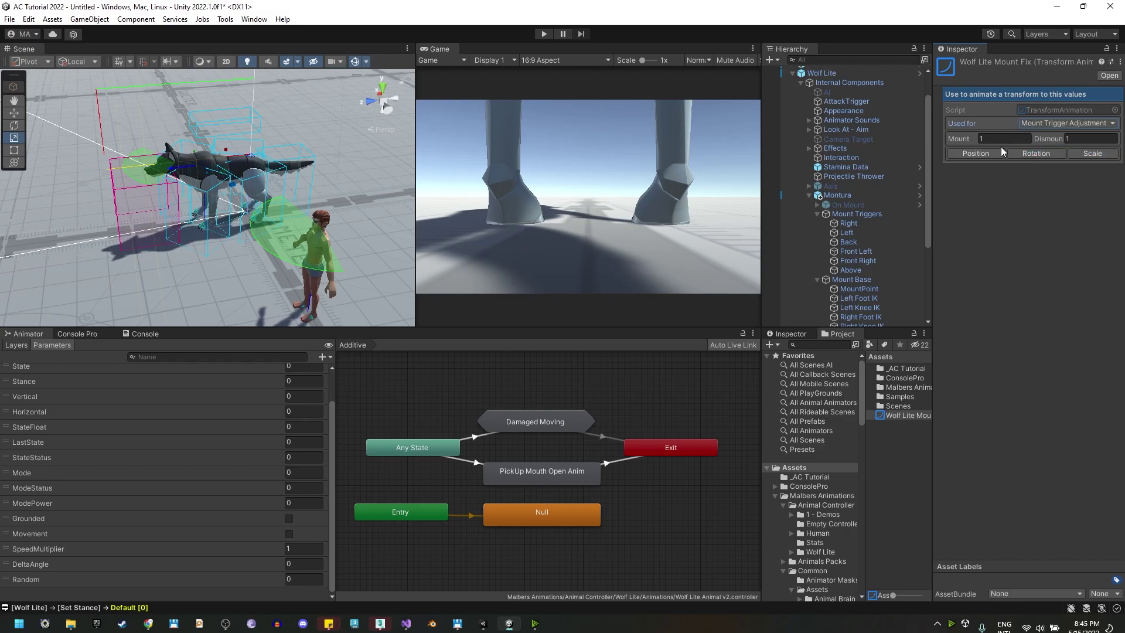
{"action": "left_click", "coordinate": [1001, 139]}
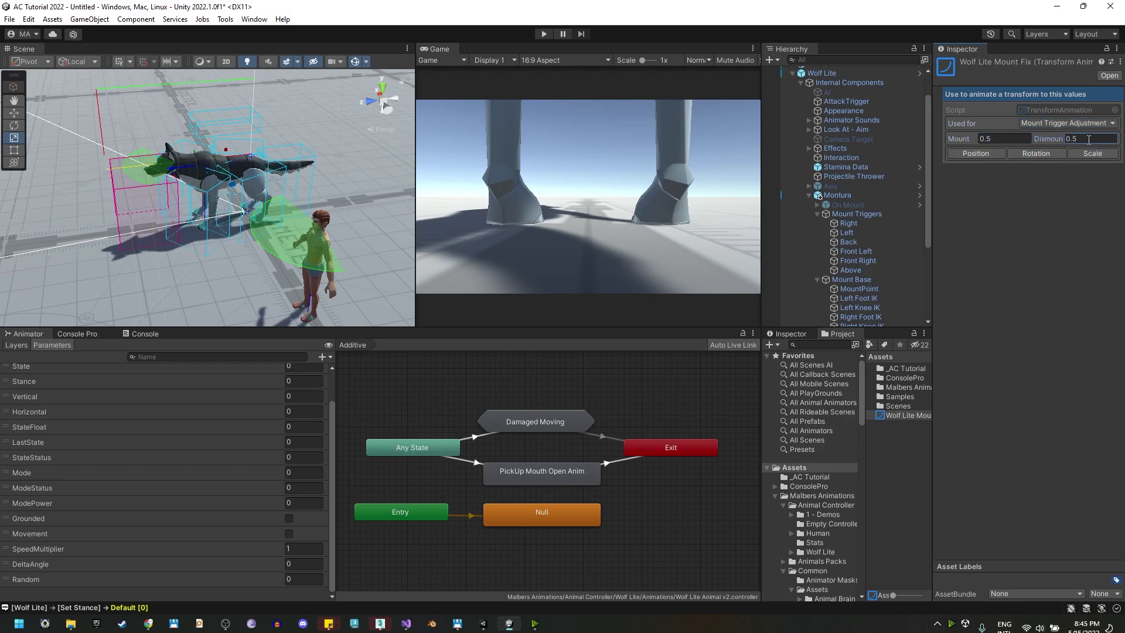
- Assign Wolf Lite Mount Fix as the Adjustment of all six mount triggers, from Right to Above, and clear the selection
{"action": "left_click", "coordinate": [859, 223]}
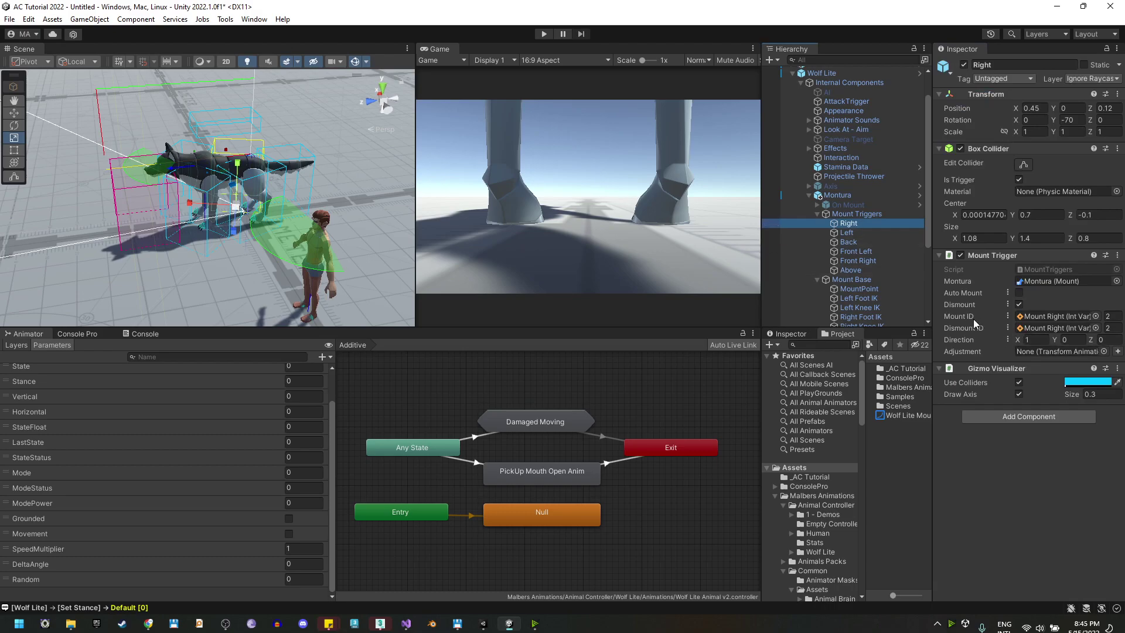
{"action": "left_click", "coordinate": [851, 270]}
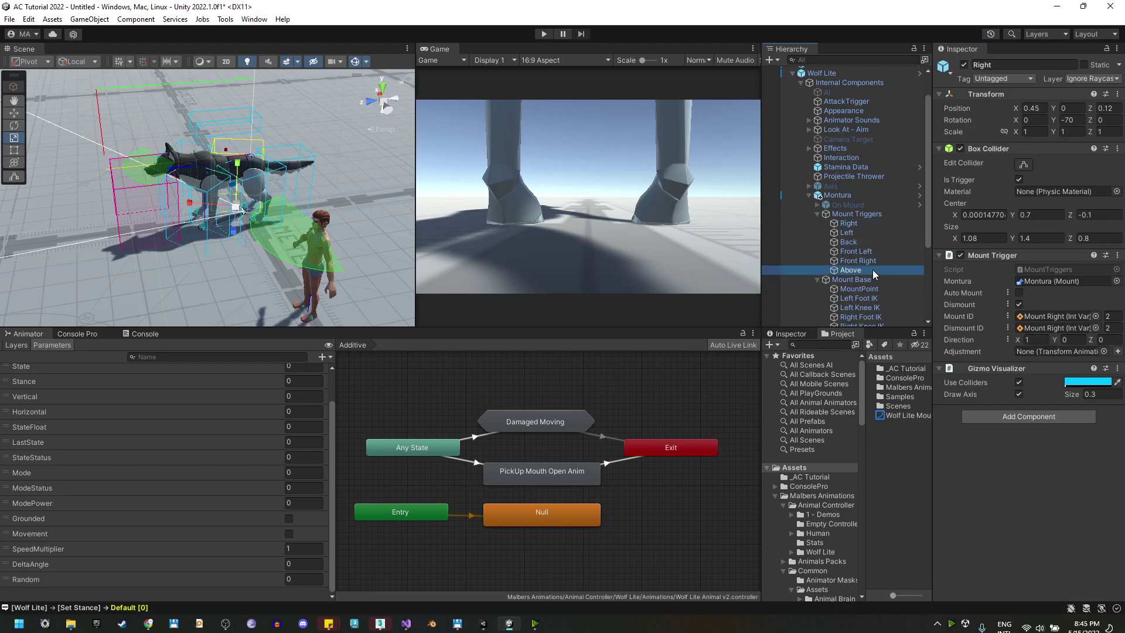
{"action": "left_click", "coordinate": [858, 224], "text": "shift"}
{"action": "left_click_drag", "start_coordinate": [903, 415], "coordinate": [922, 408]}
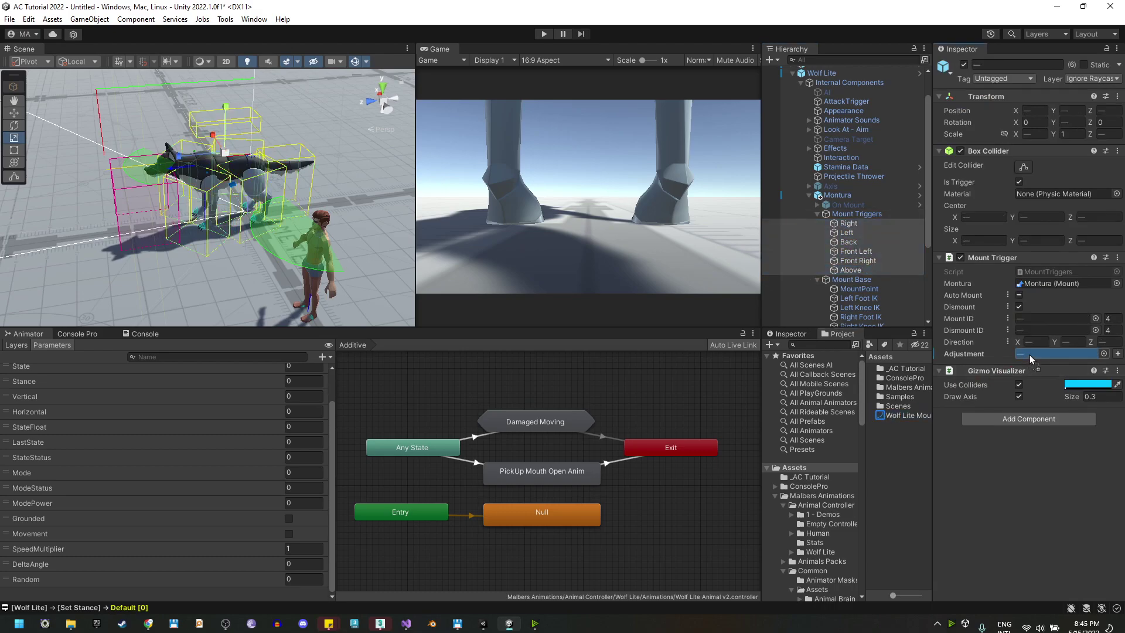
{"action": "left_click", "coordinate": [891, 465]}
- Play-test mounting, riding and dismounting Wolf Lite with the adjusted mount triggers
{"action": "left_click", "coordinate": [544, 34]}
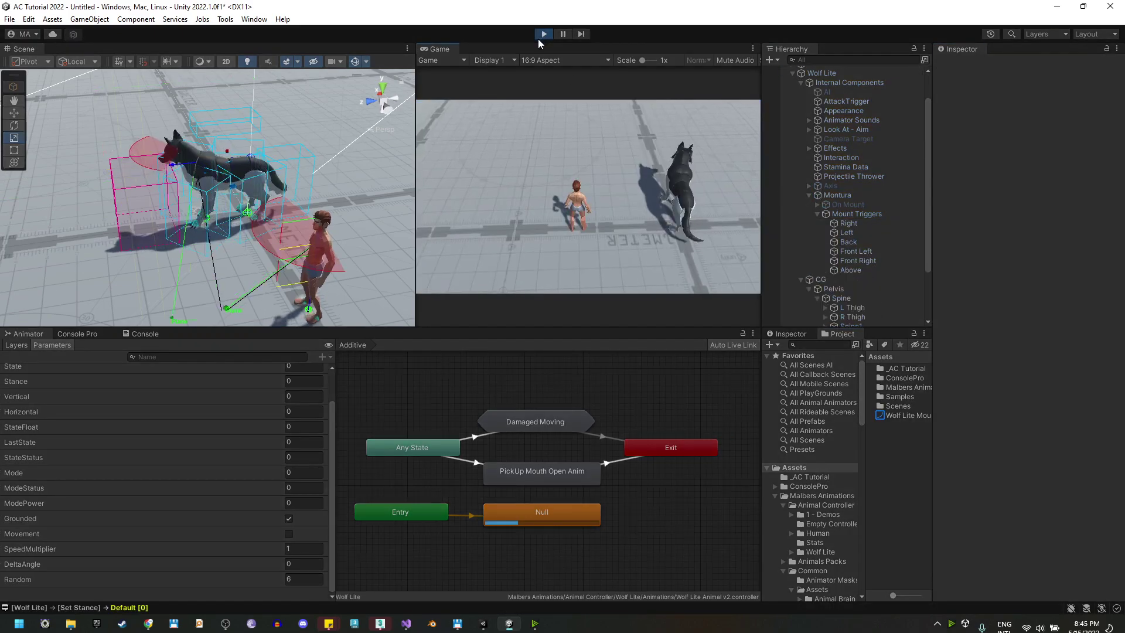
{"action": "key", "text": "f"}
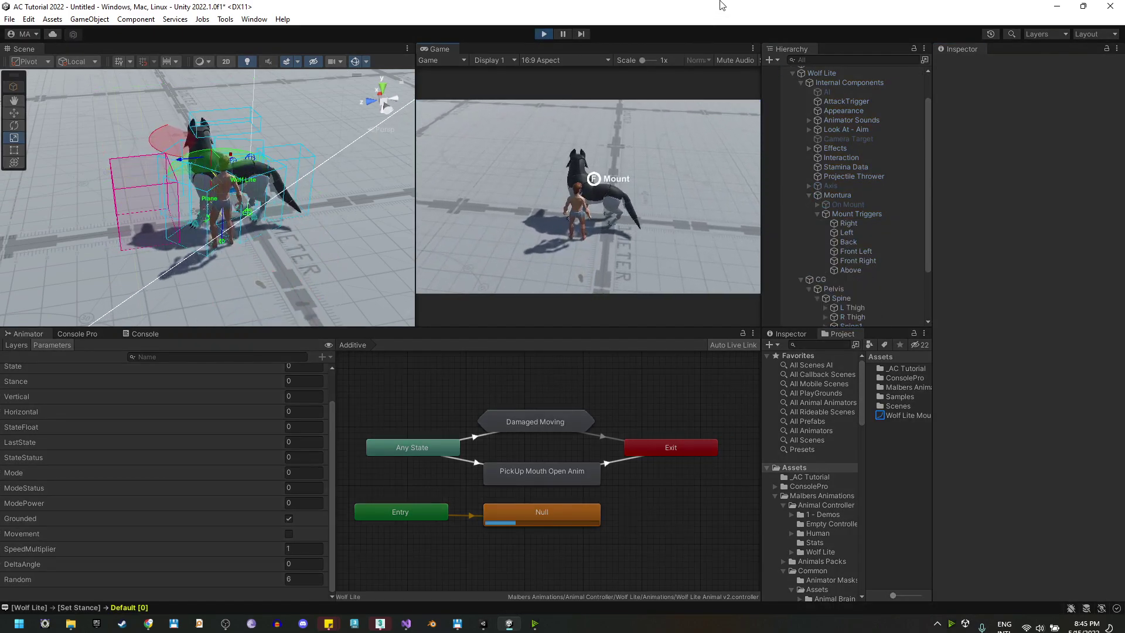
{"action": "key", "text": "w"}
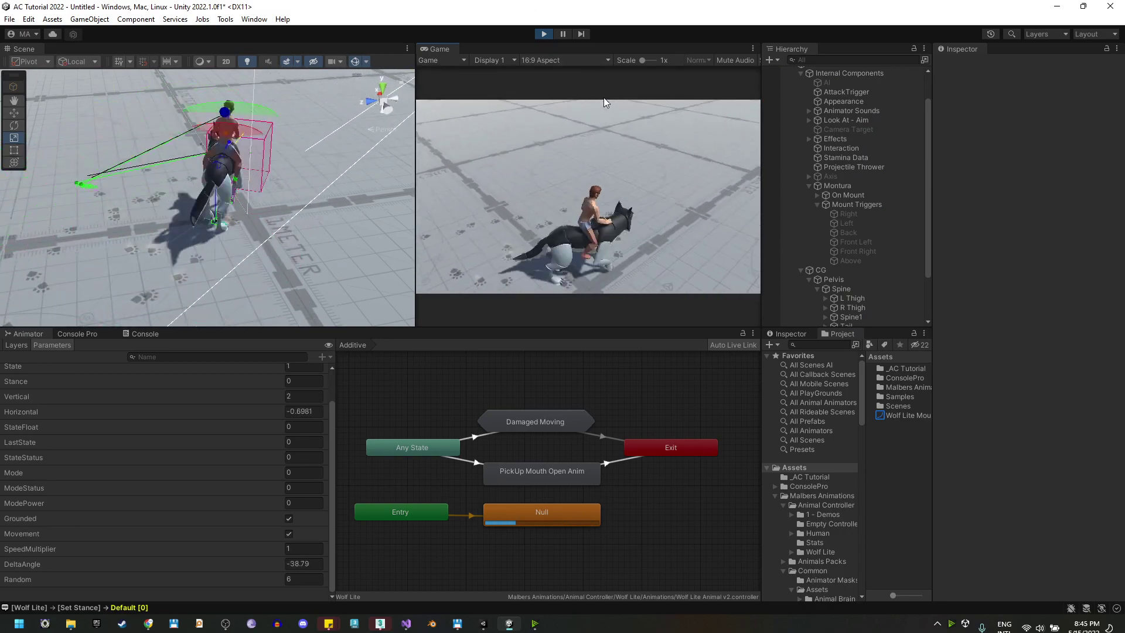
{"action": "key", "text": "f"}
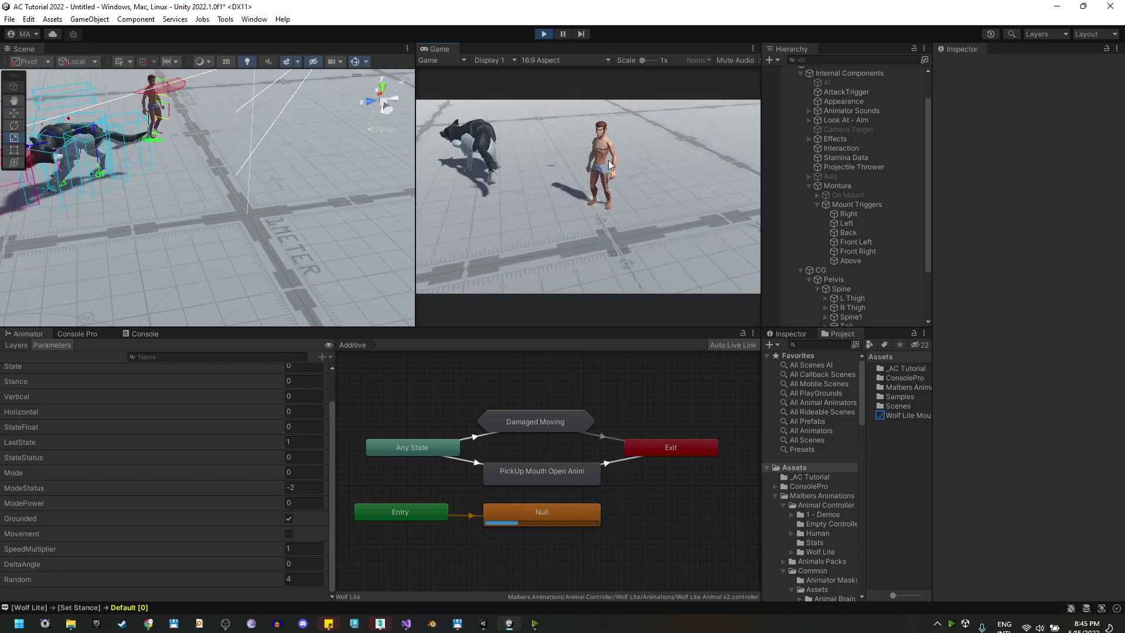
- Examine the Follow and Look At targets of CM FreeLook Main while playing and open the Steve object they reference
{"action": "scroll", "coordinate": [837, 185], "scroll_direction": "up", "scroll_amount": 3}
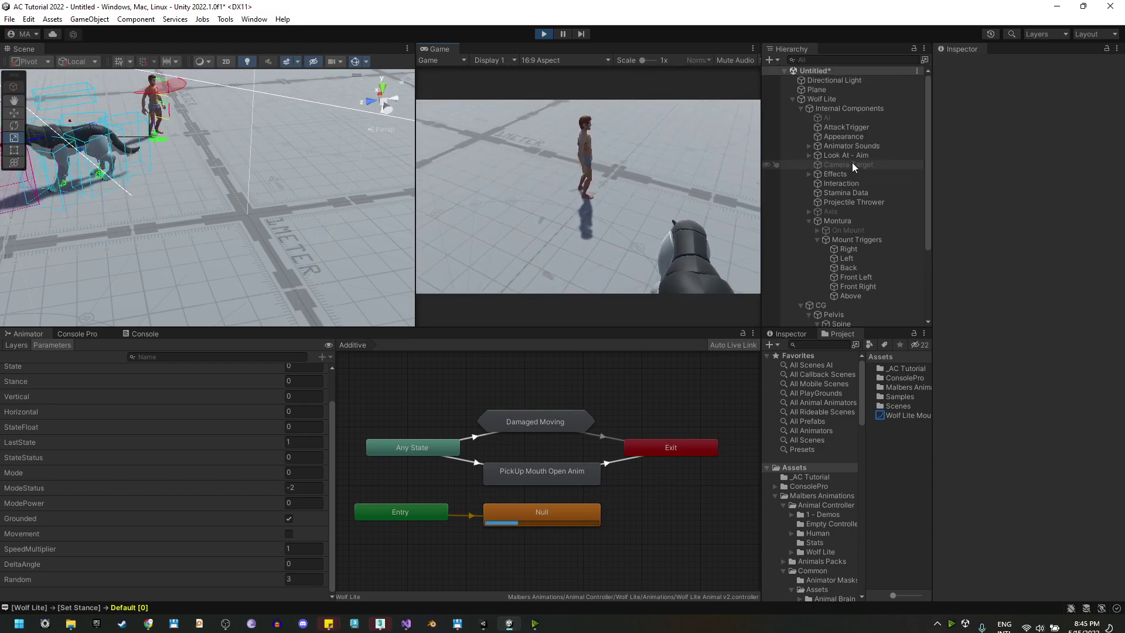
{"action": "left_click", "coordinate": [793, 99]}
{"action": "left_click", "coordinate": [844, 117]}
{"action": "left_click", "coordinate": [844, 109]}
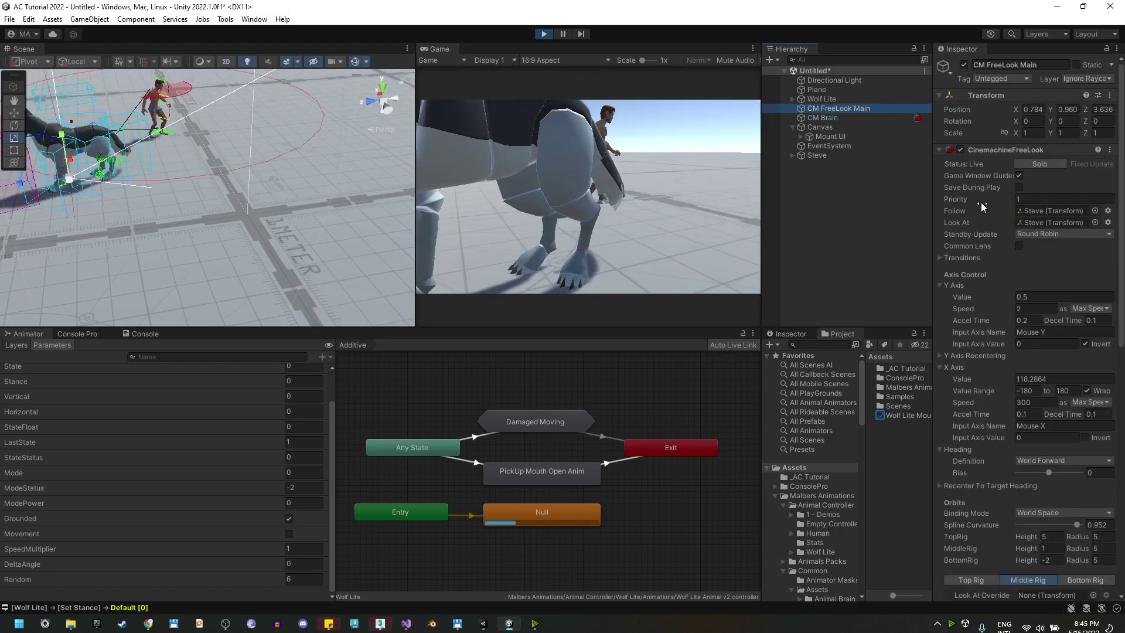
{"action": "left_click", "coordinate": [1051, 211]}
{"action": "scroll", "coordinate": [205, 196], "scroll_direction": "up", "scroll_amount": 5}
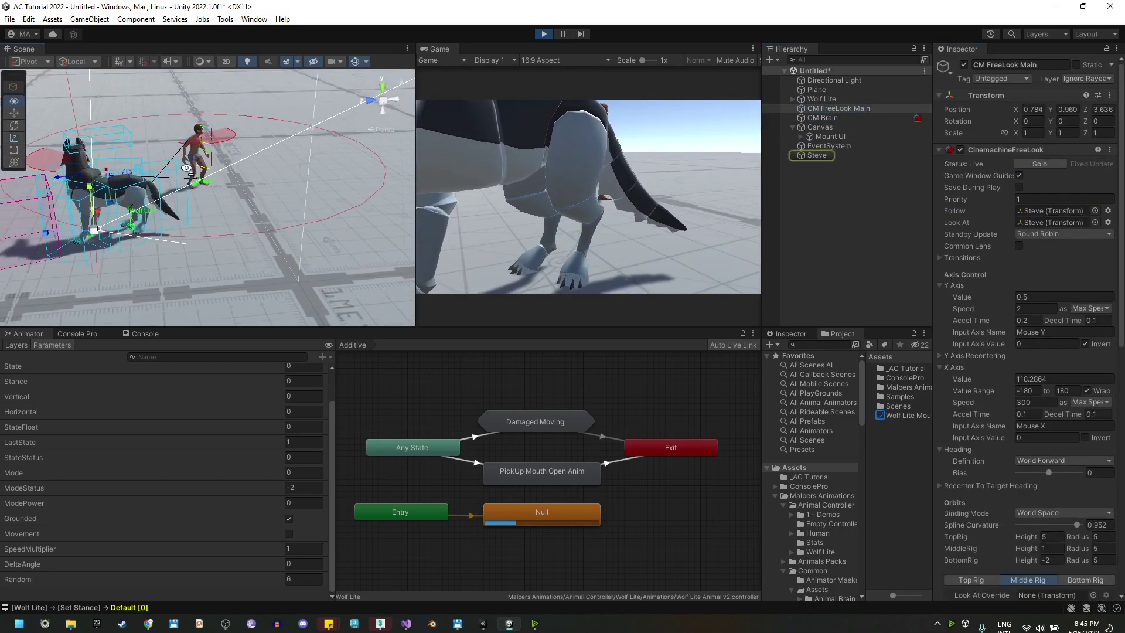
{"action": "double_click", "coordinate": [1064, 223]}
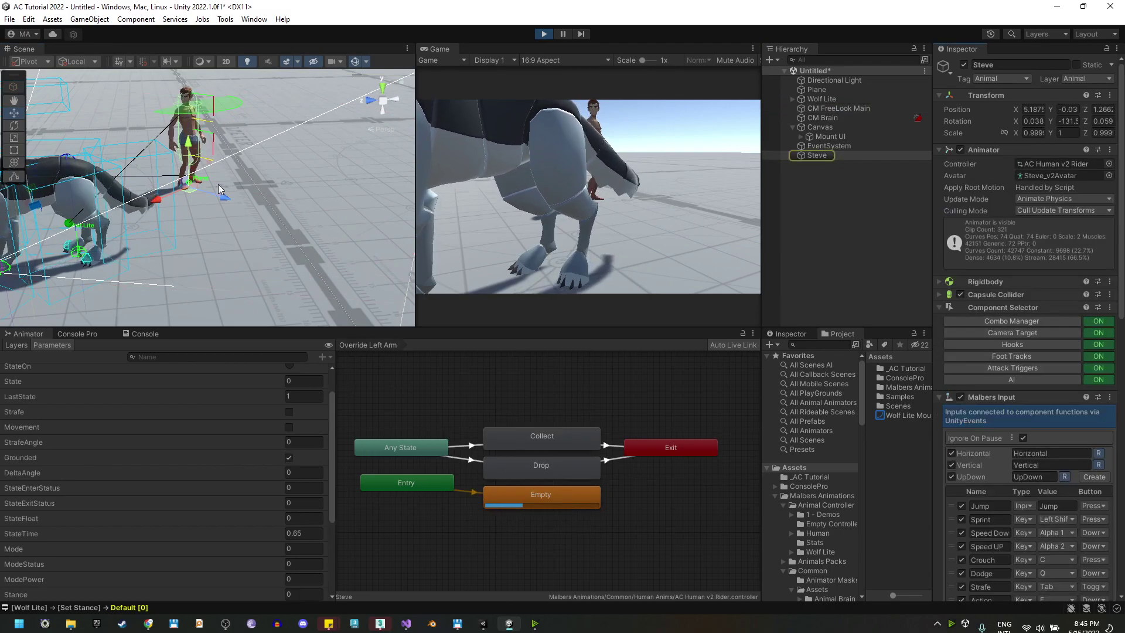
- Exit play mode and set the Set Camera target in Steve's Rider On Start Dismounting event to Steve's CM Main Target
{"action": "left_click", "coordinate": [544, 33]}
{"action": "scroll", "coordinate": [1007, 352], "scroll_direction": "down", "scroll_amount": 15}
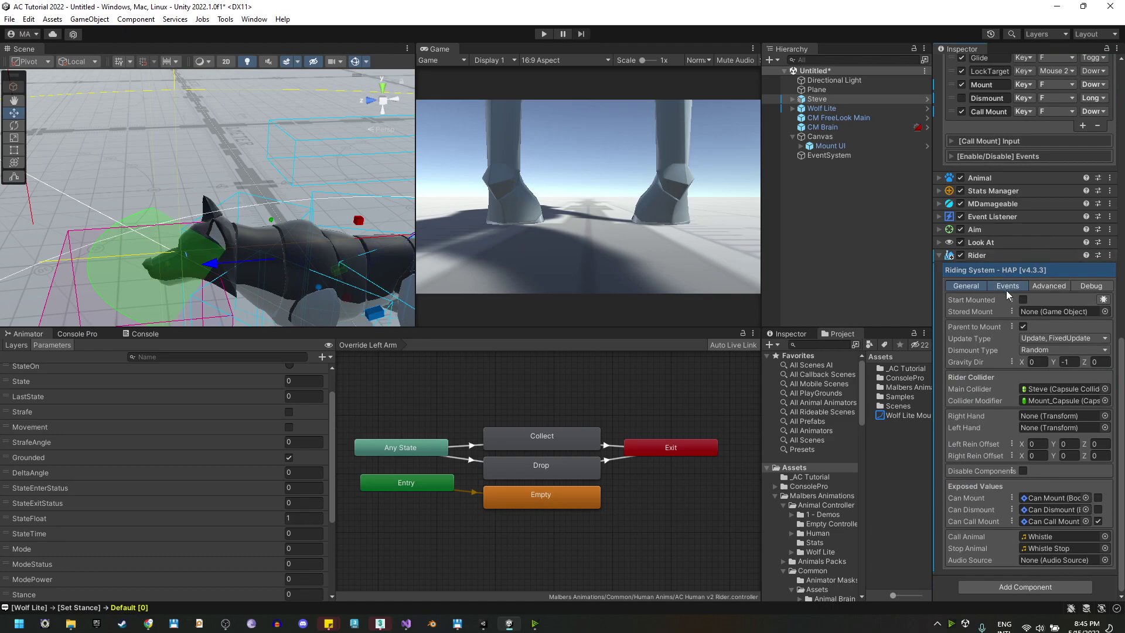
{"action": "left_click", "coordinate": [1007, 287]}
{"action": "scroll", "coordinate": [1031, 472], "scroll_direction": "down", "scroll_amount": 3}
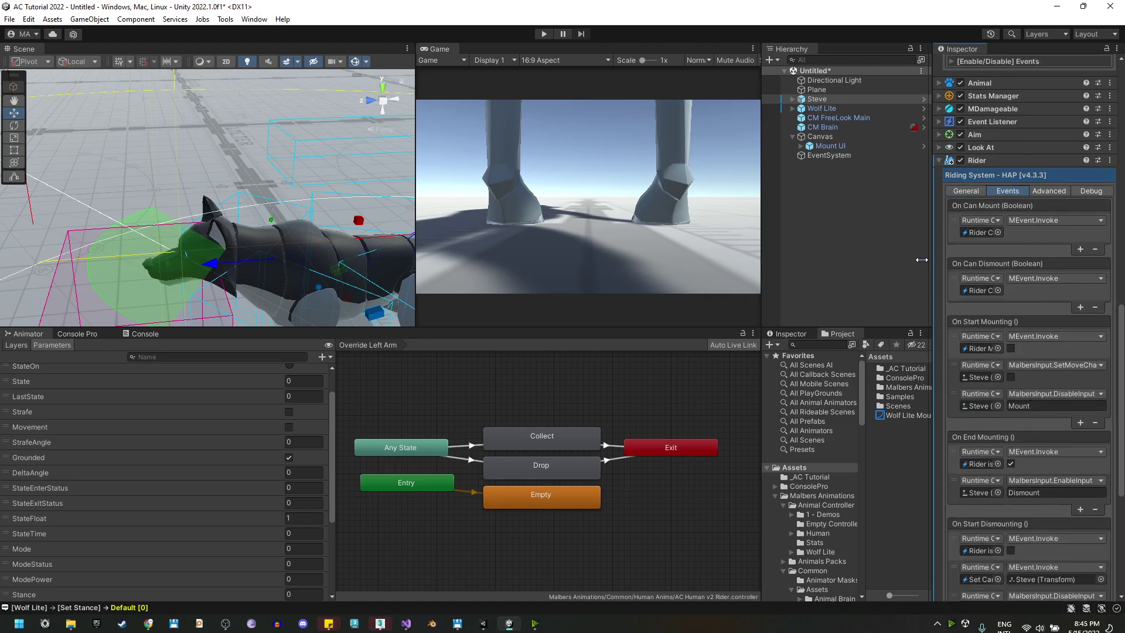
{"action": "left_click_drag", "start_coordinate": [922, 260], "coordinate": [892, 260]}
{"action": "scroll", "coordinate": [986, 476], "scroll_direction": "down", "scroll_amount": 8}
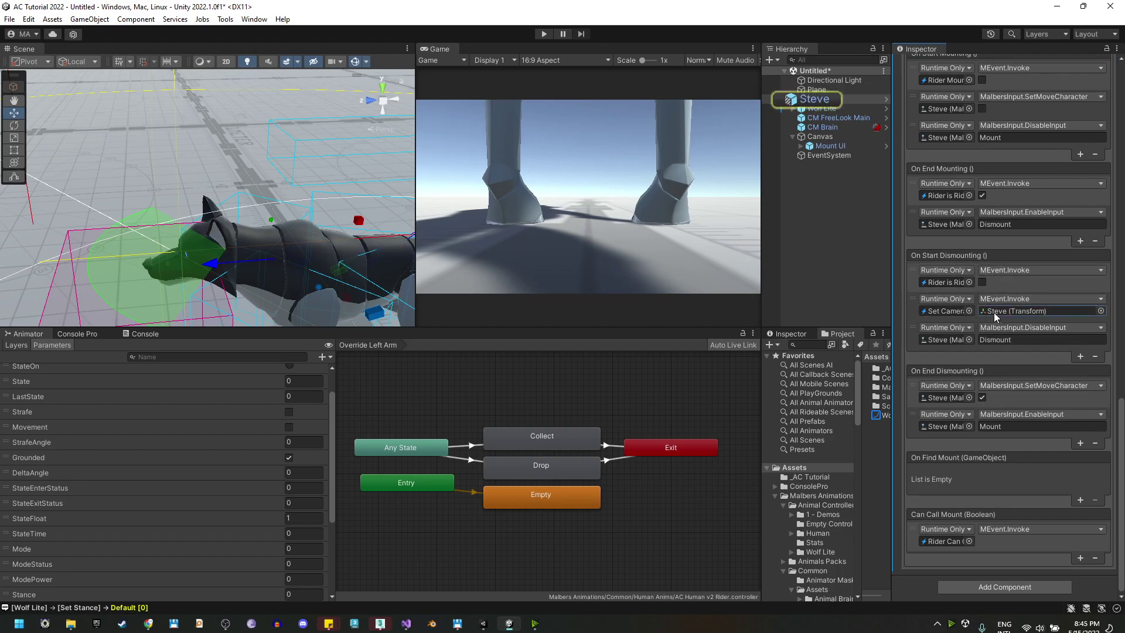
{"action": "left_click", "coordinate": [793, 99]}
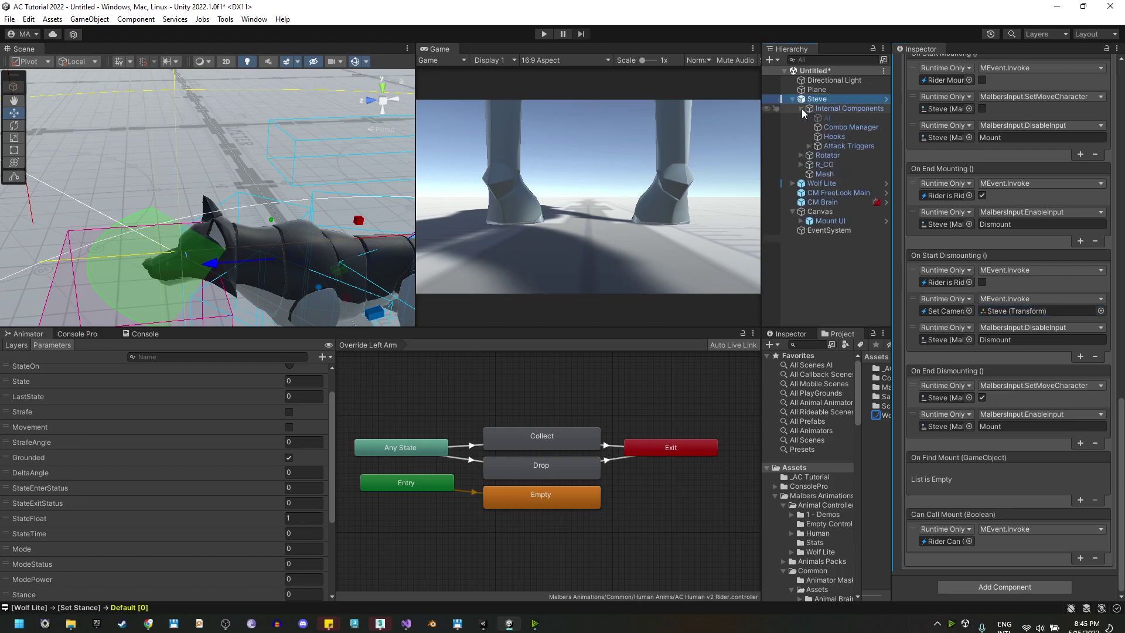
{"action": "left_click_drag", "start_coordinate": [834, 154], "coordinate": [1025, 315]}
{"action": "left_click", "coordinate": [793, 100]}
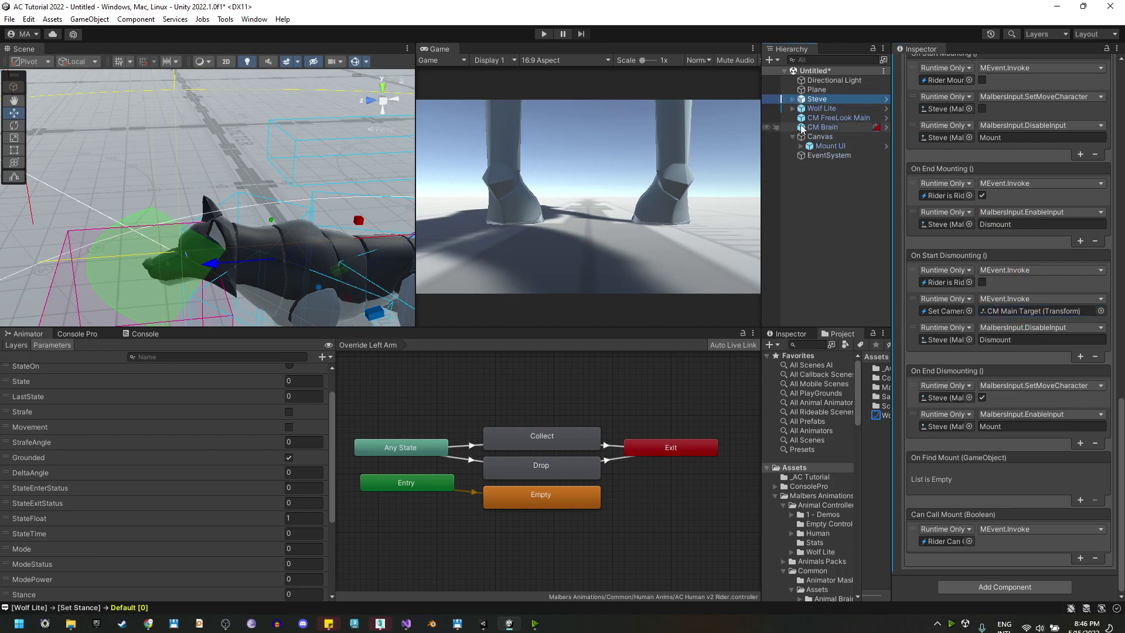
- Find the CM FreeLook Mount prefab by searching for CM Mount and add it to the scene directly below CM FreeLook Main
{"action": "left_click", "coordinate": [842, 118]}
{"action": "left_click_drag", "start_coordinate": [891, 173], "coordinate": [951, 174]}
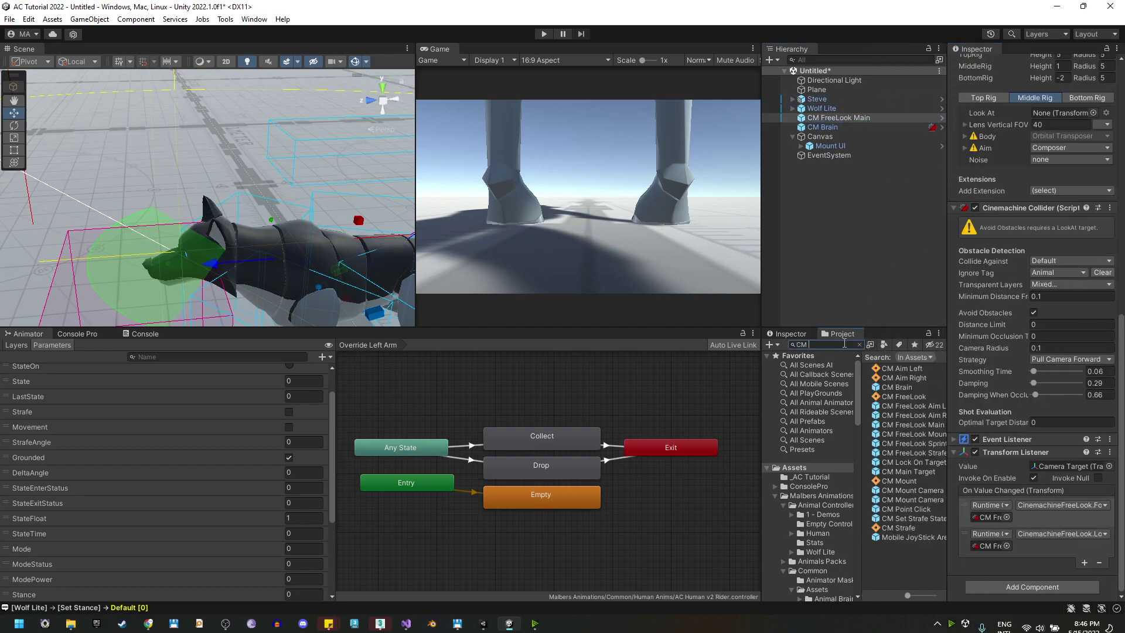
{"action": "type", "text": "nt"}
{"action": "left_click_drag", "start_coordinate": [947, 373], "coordinate": [993, 374]}
{"action": "left_click_drag", "start_coordinate": [899, 369], "coordinate": [824, 190]}
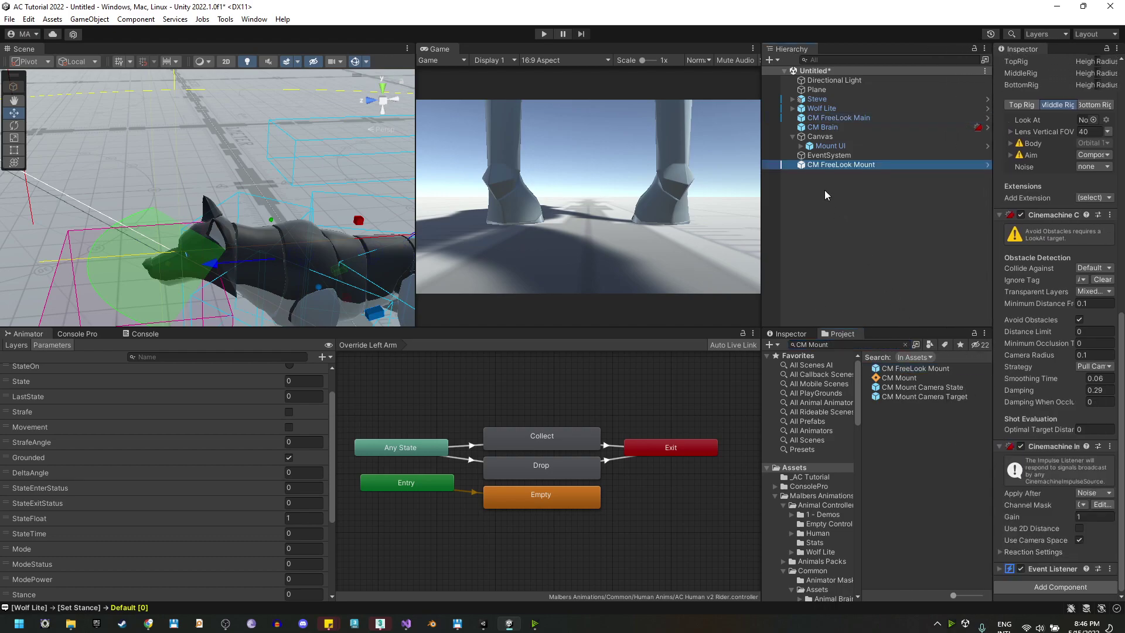
{"action": "left_click_drag", "start_coordinate": [832, 127], "coordinate": [832, 125]}
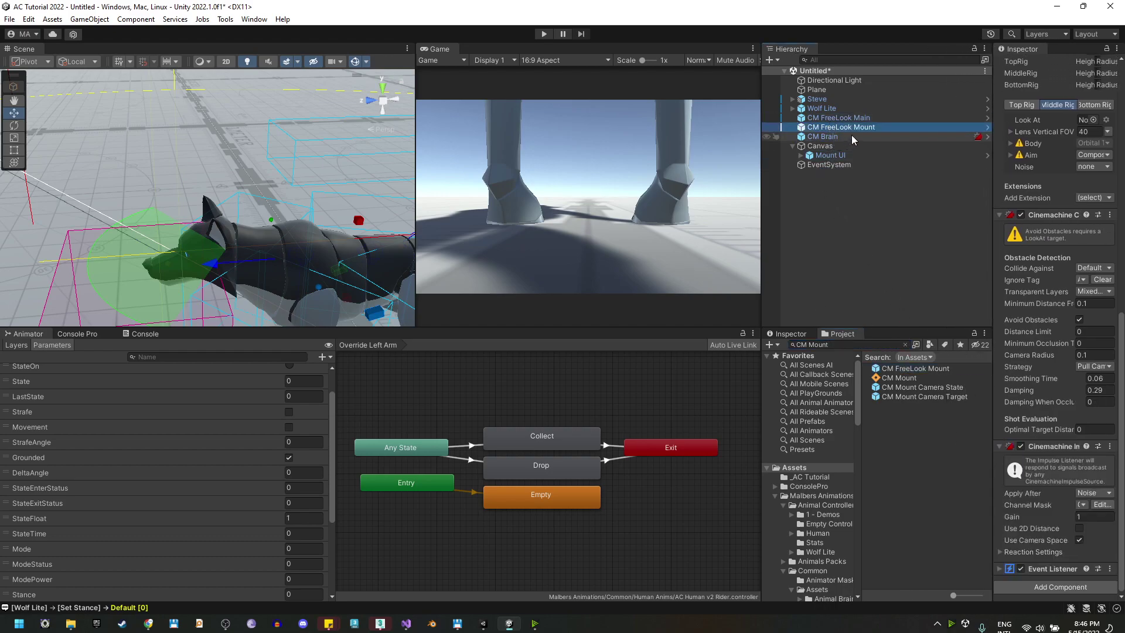
{"action": "left_click", "coordinate": [857, 120]}
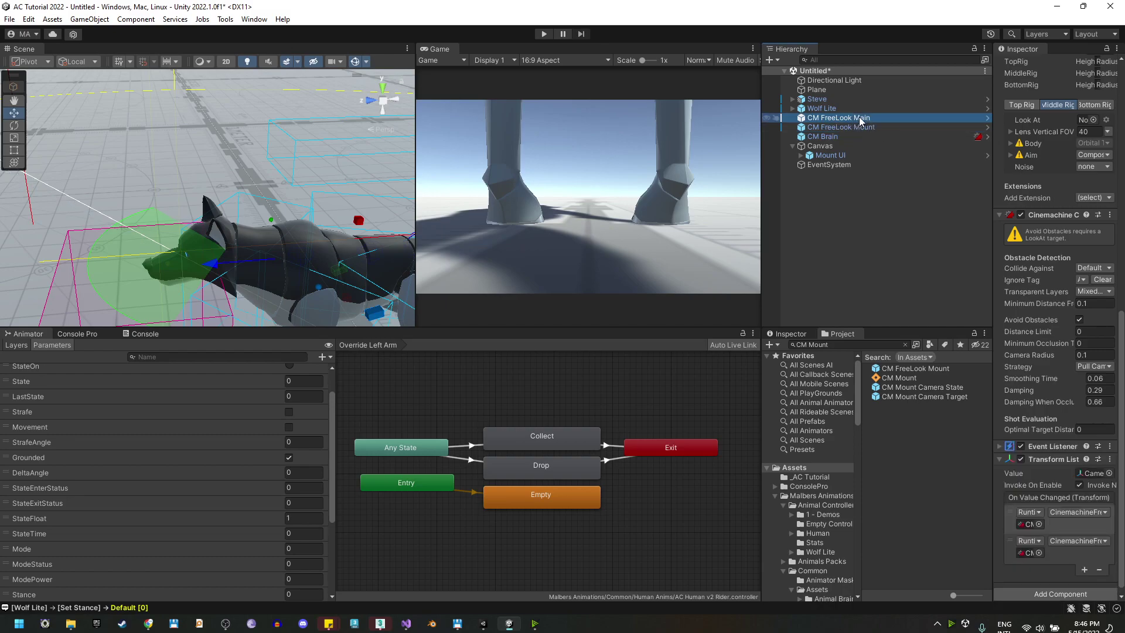
{"action": "left_click", "coordinate": [858, 127]}
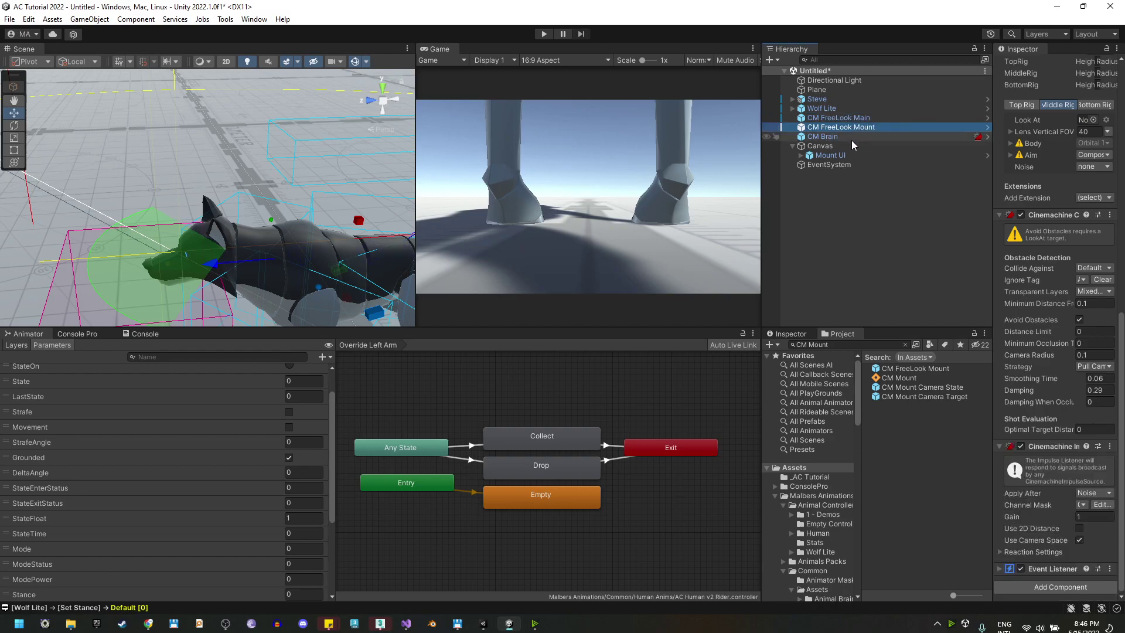
{"action": "left_click", "coordinate": [835, 224]}
{"action": "left_click_drag", "start_coordinate": [763, 166], "coordinate": [753, 168]}
- Play-test the main and mount cameras by mounting Wolf Lite, riding, dismounting and running around as Steve
{"action": "left_click", "coordinate": [544, 33]}
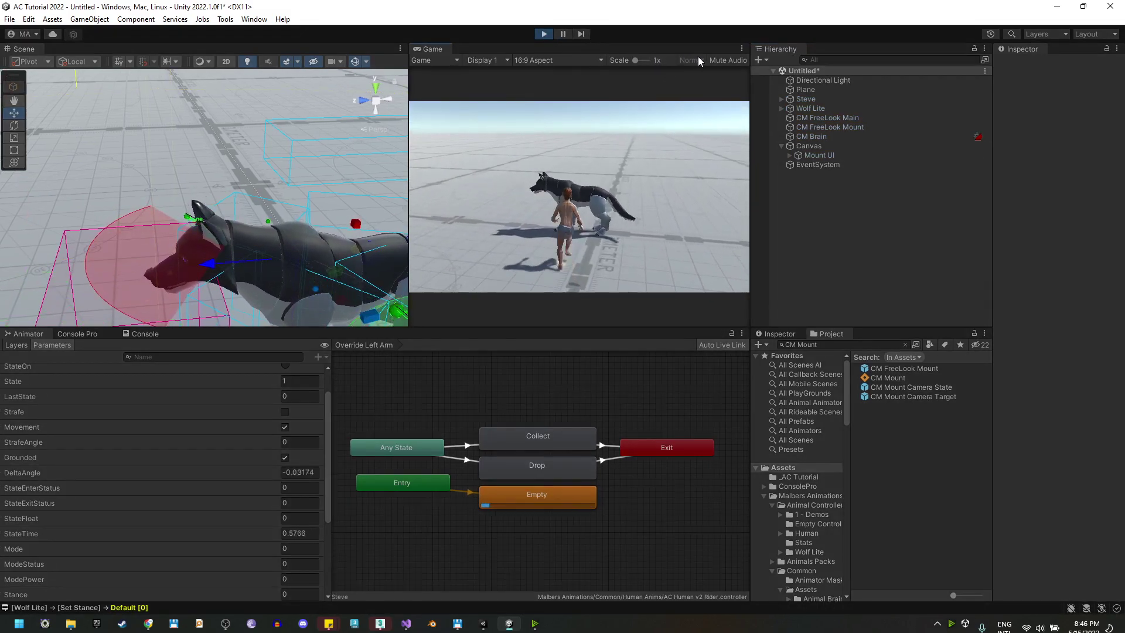
{"action": "key", "text": "f"}
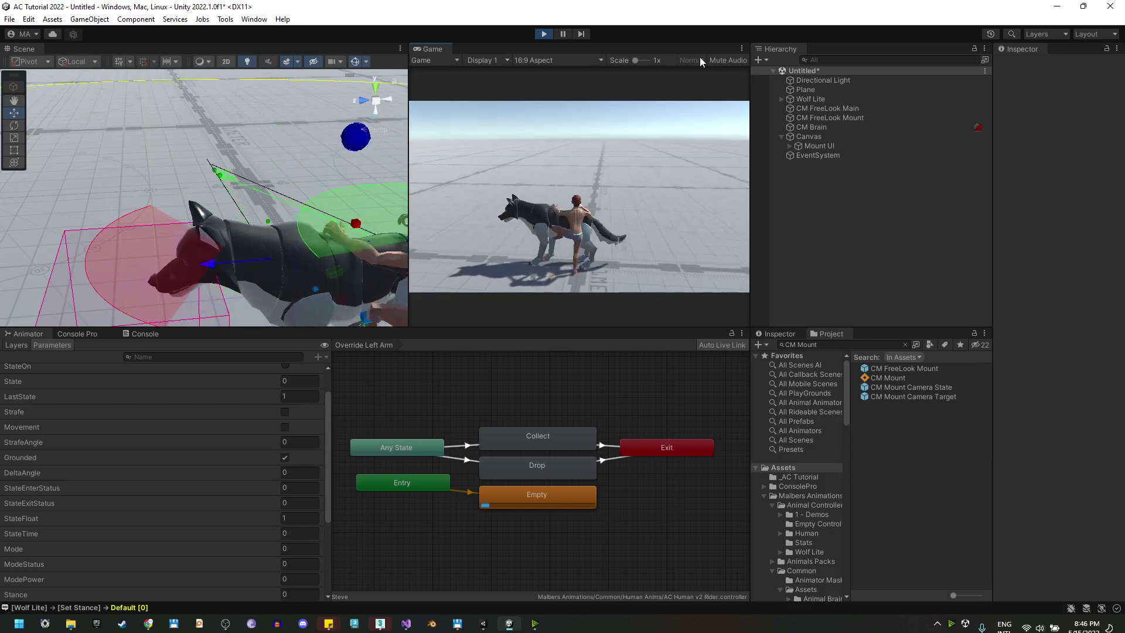
{"action": "key", "text": "w"}
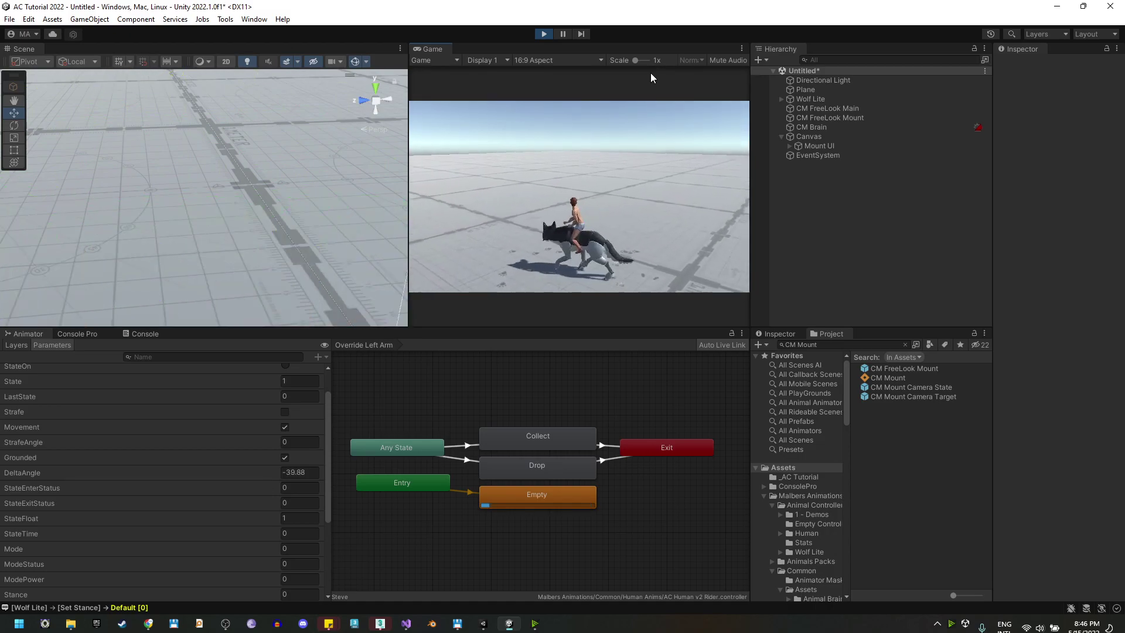
{"action": "key", "text": "f"}
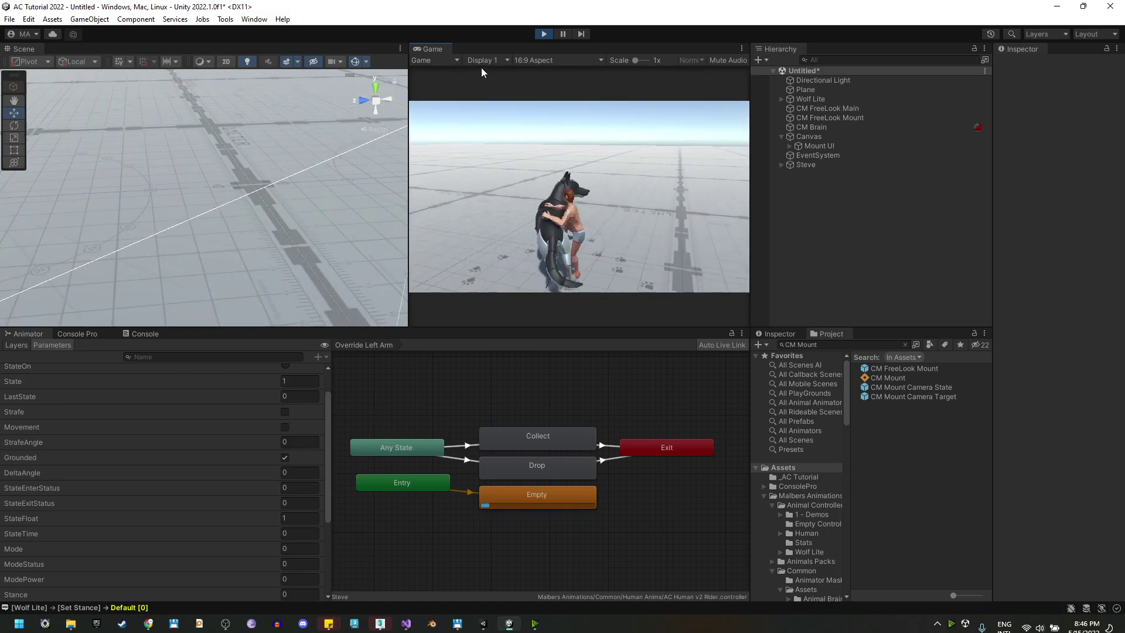
{"action": "key", "text": "w"}
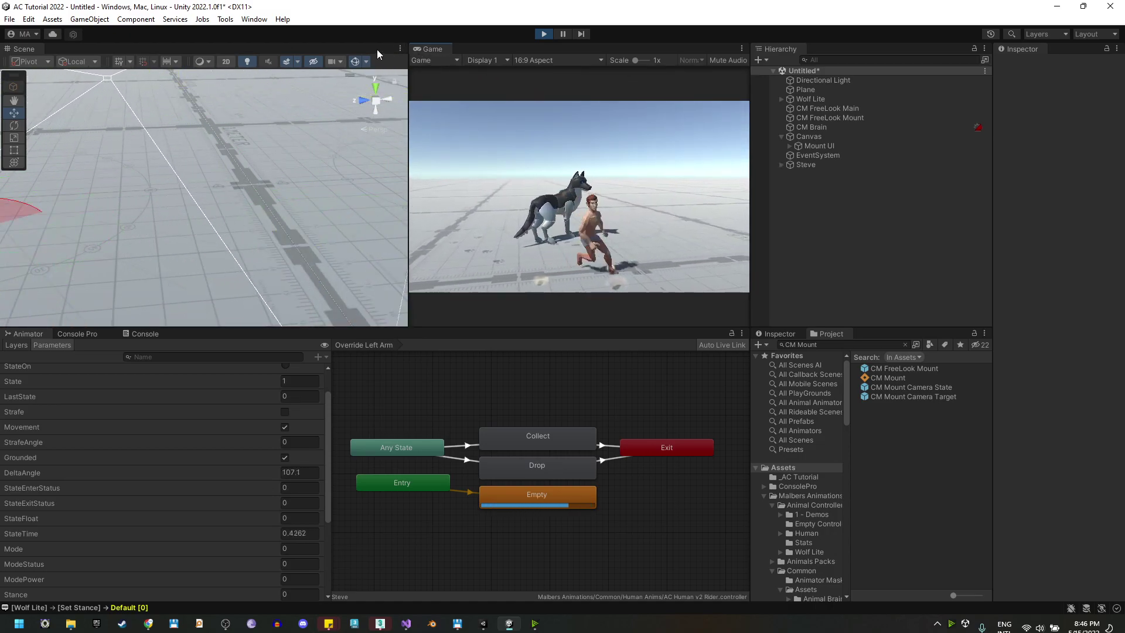
{"action": "key", "text": "space"}
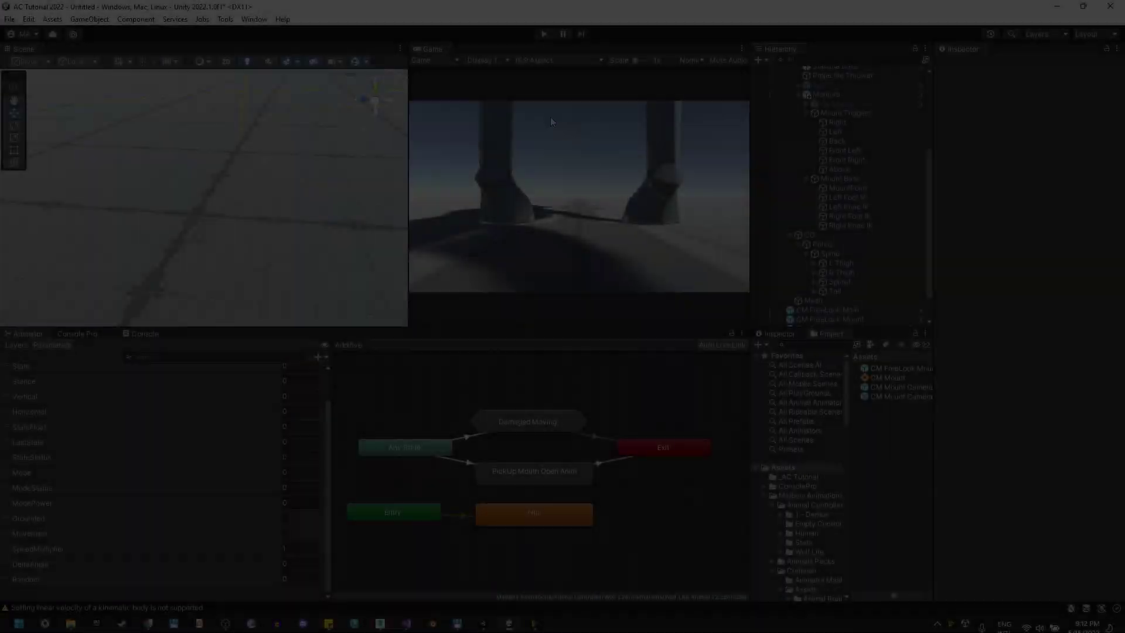
- Play the scene, mount and ride Wolf Lite at a run to check the rider's spine motion, and stop playing
{"action": "left_click", "coordinate": [538, 33]}
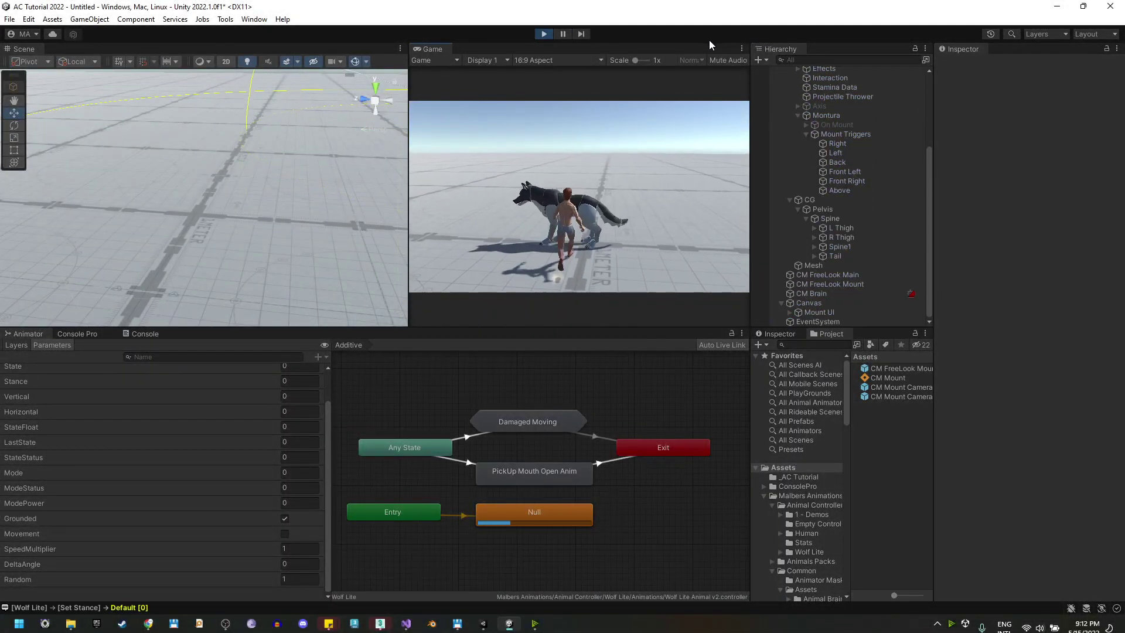
{"action": "key", "text": "f"}
{"action": "key", "text": "w"}
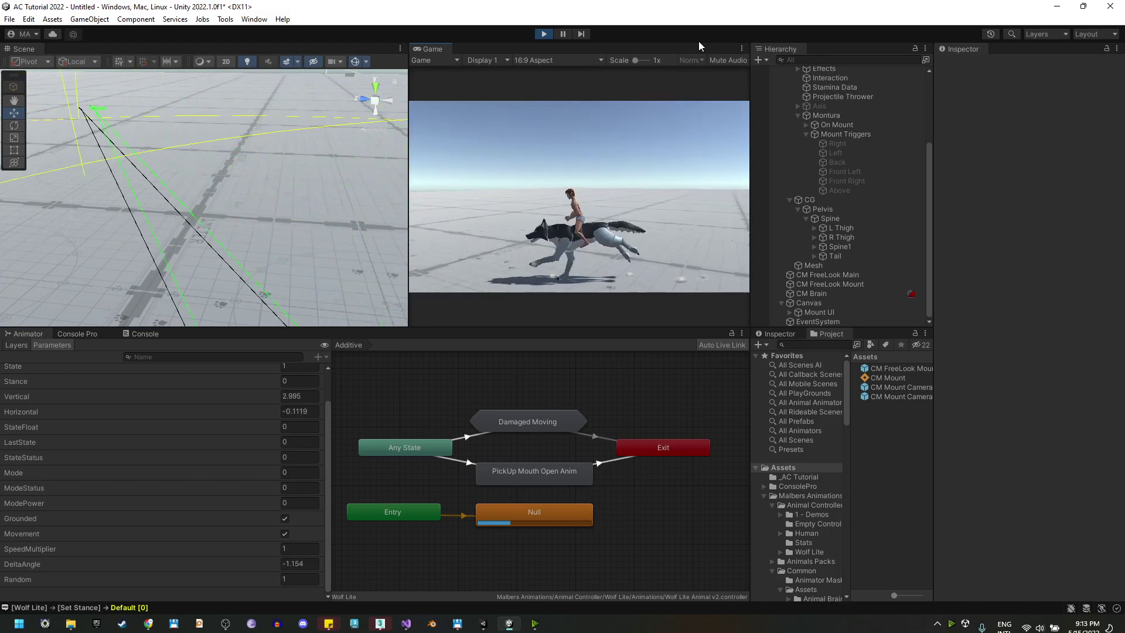
{"action": "left_click", "coordinate": [543, 34]}
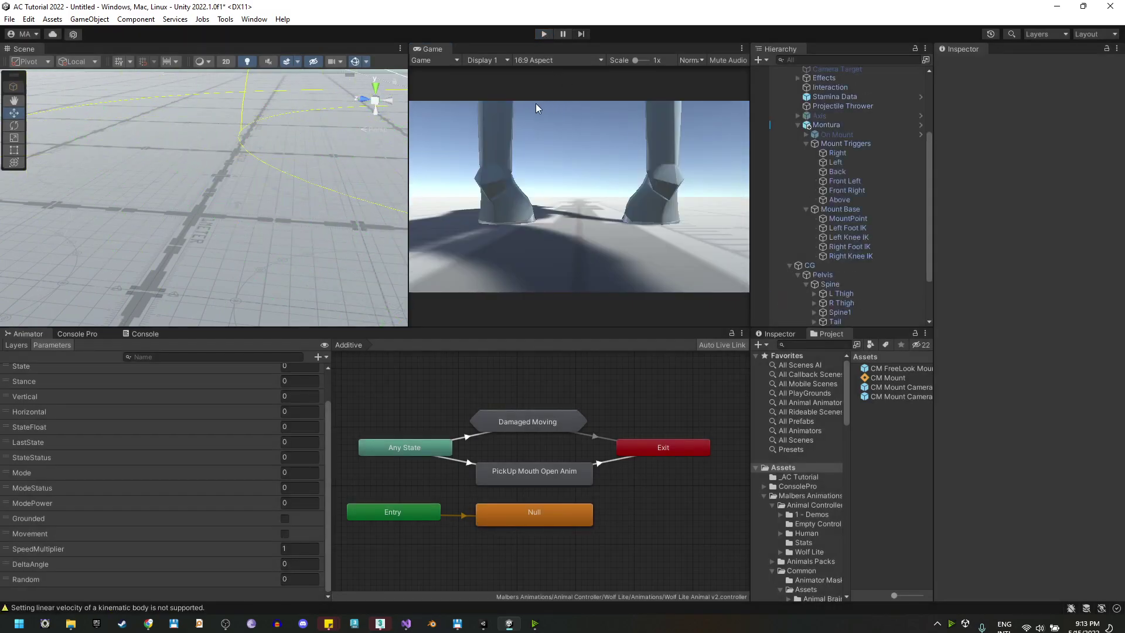
- Enable Straight Spine in Montura's Custom Mount settings and assign Wolf Lite as its Transf Ref
{"action": "scroll", "coordinate": [791, 184], "scroll_direction": "up", "scroll_amount": 3}
{"action": "left_click", "coordinate": [841, 196]}
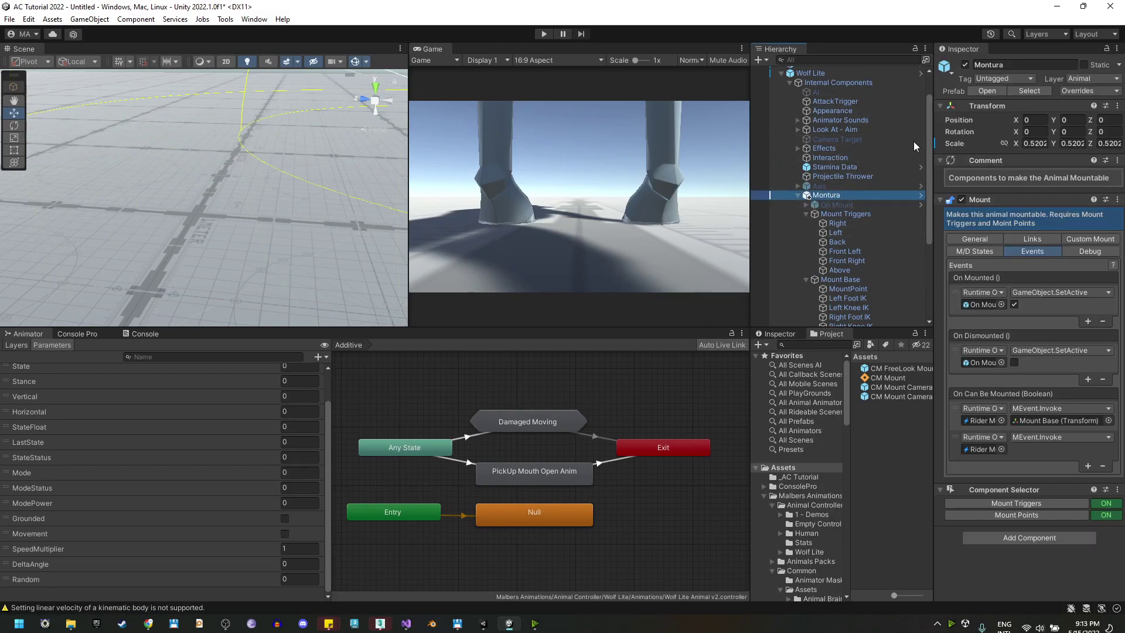
{"action": "left_click", "coordinate": [1081, 241]}
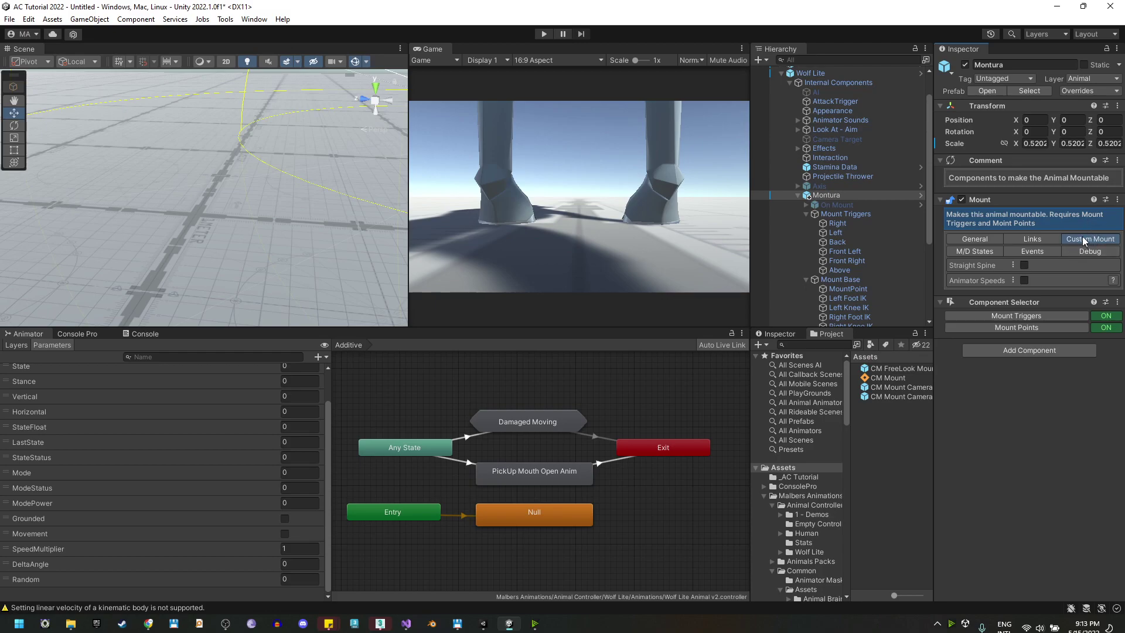
{"action": "left_click", "coordinate": [1025, 266]}
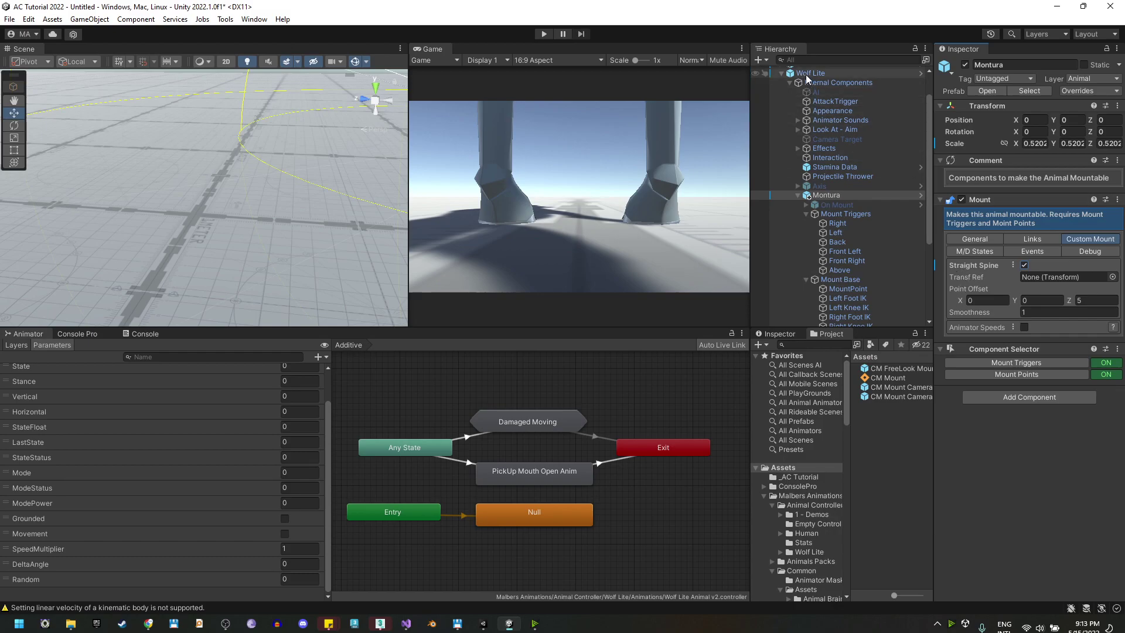
{"action": "left_click_drag", "start_coordinate": [1067, 280], "coordinate": [1067, 280]}
- Play-test mounting, riding and turning on Wolf Lite with Straight Spine enabled
{"action": "left_click", "coordinate": [544, 34]}
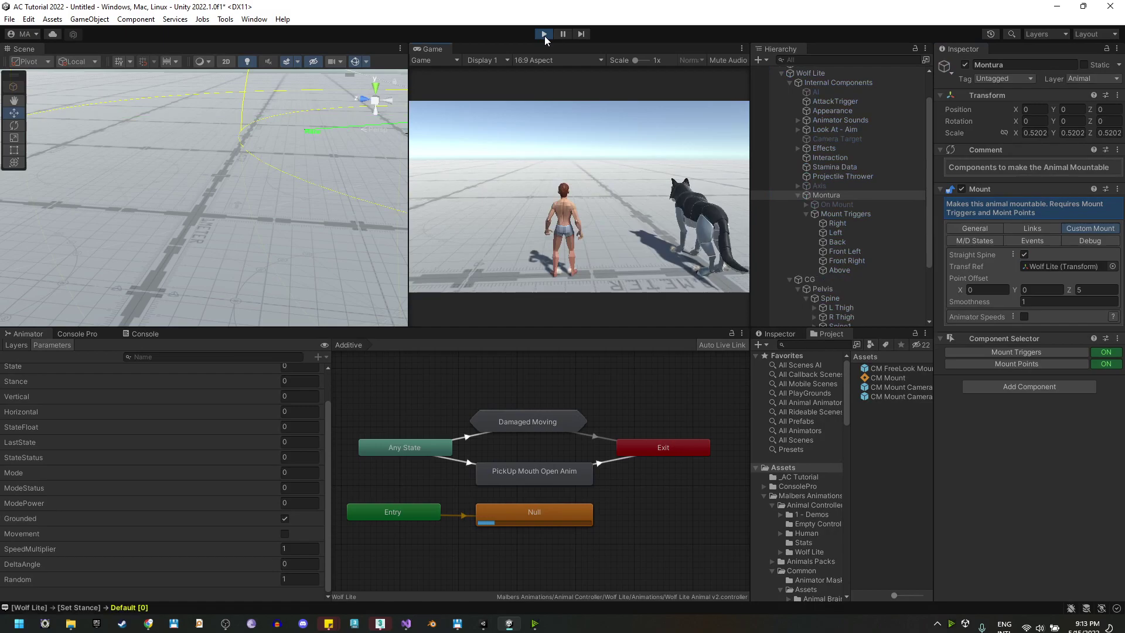
{"action": "key", "text": "f"}
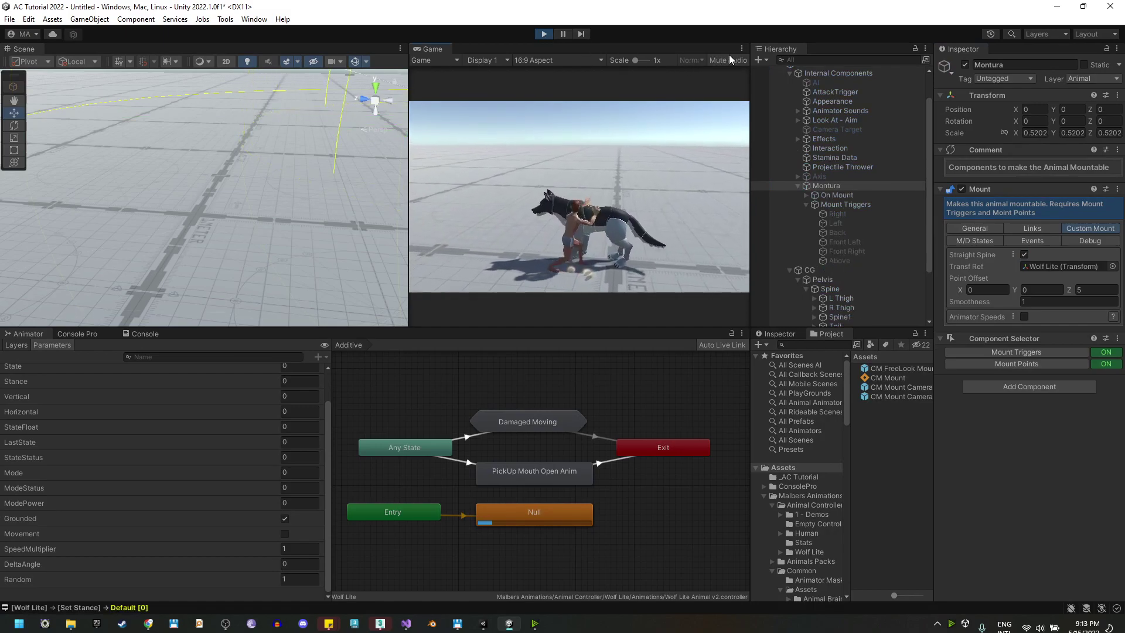
{"action": "key", "text": "w"}
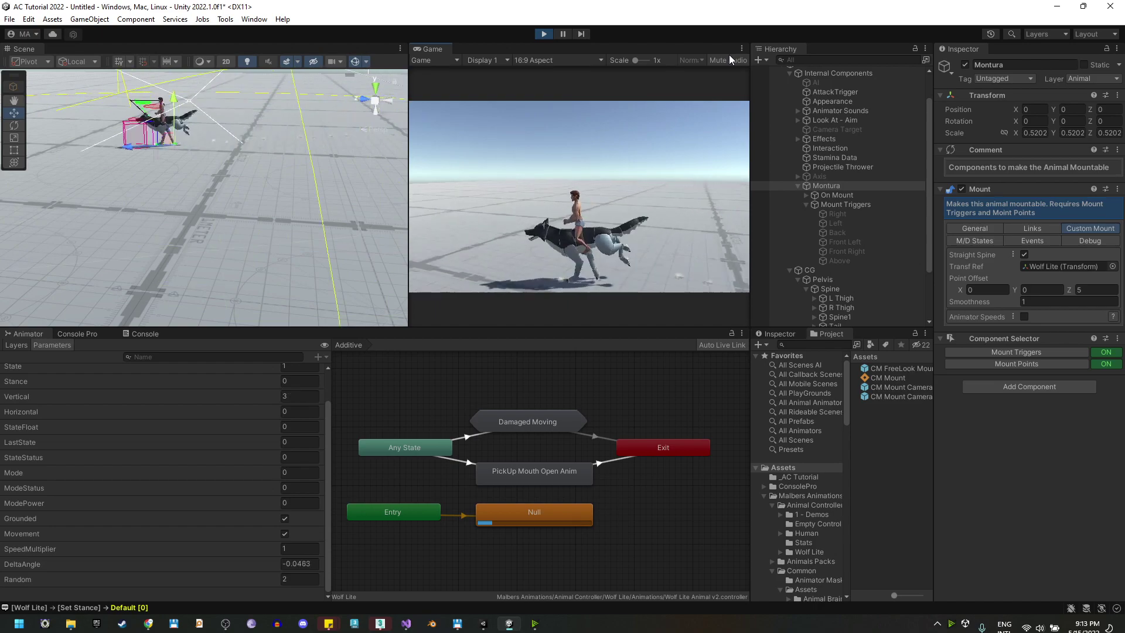
{"action": "key", "text": "a"}
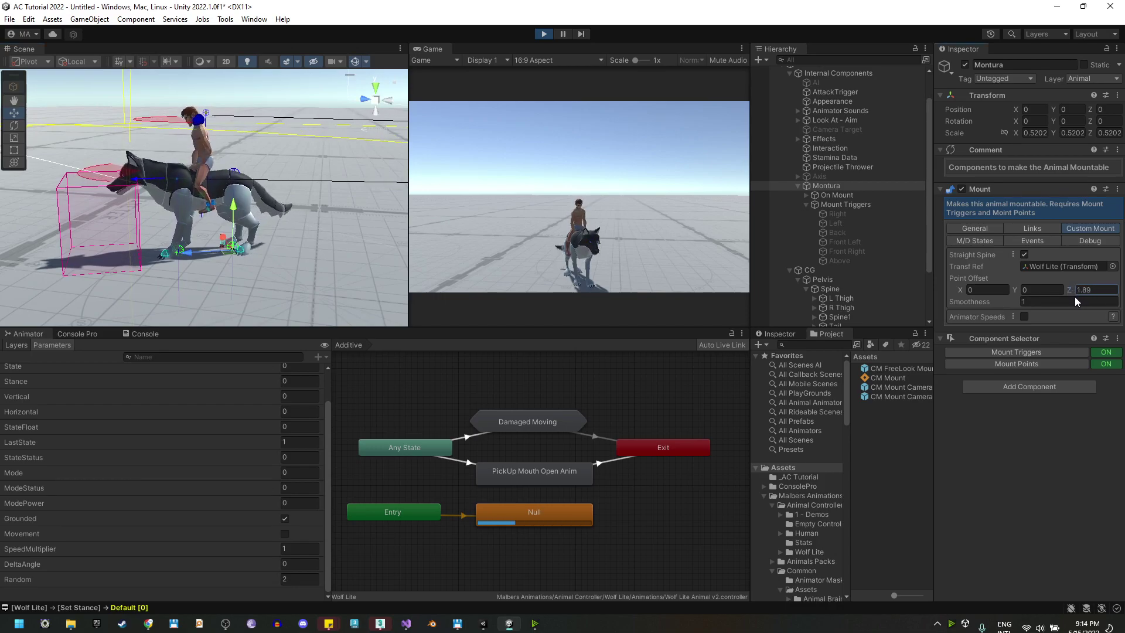
- Test-ride Wolf Lite through turns in both directions with Straight Spine's Point Offset Z at 1.59
{"action": "key", "text": "w"}
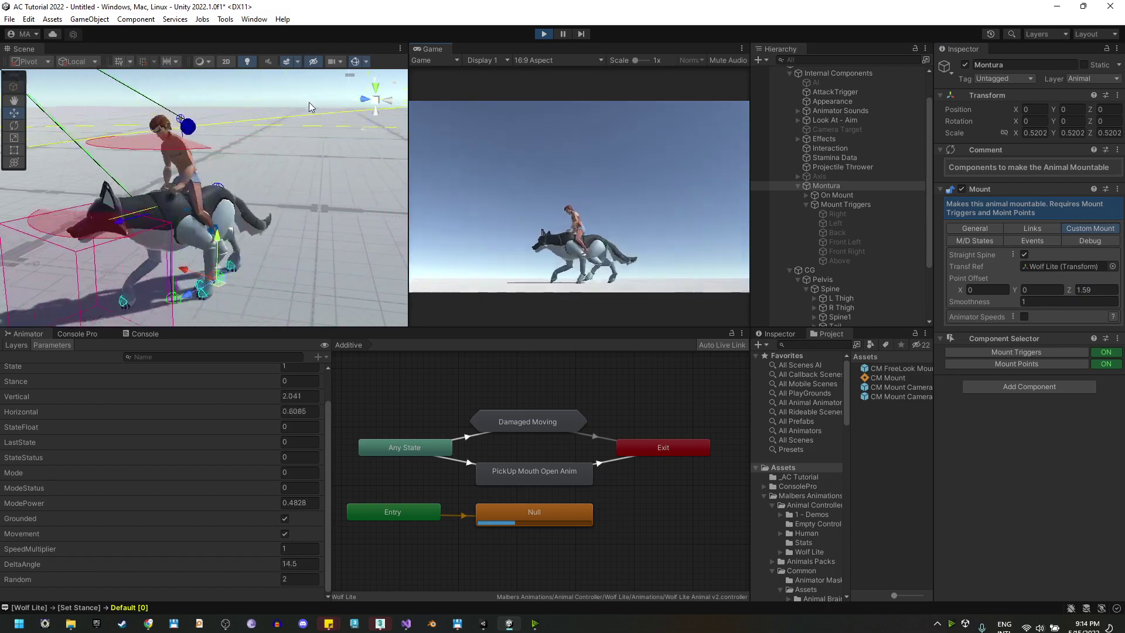
{"action": "key", "text": "a"}
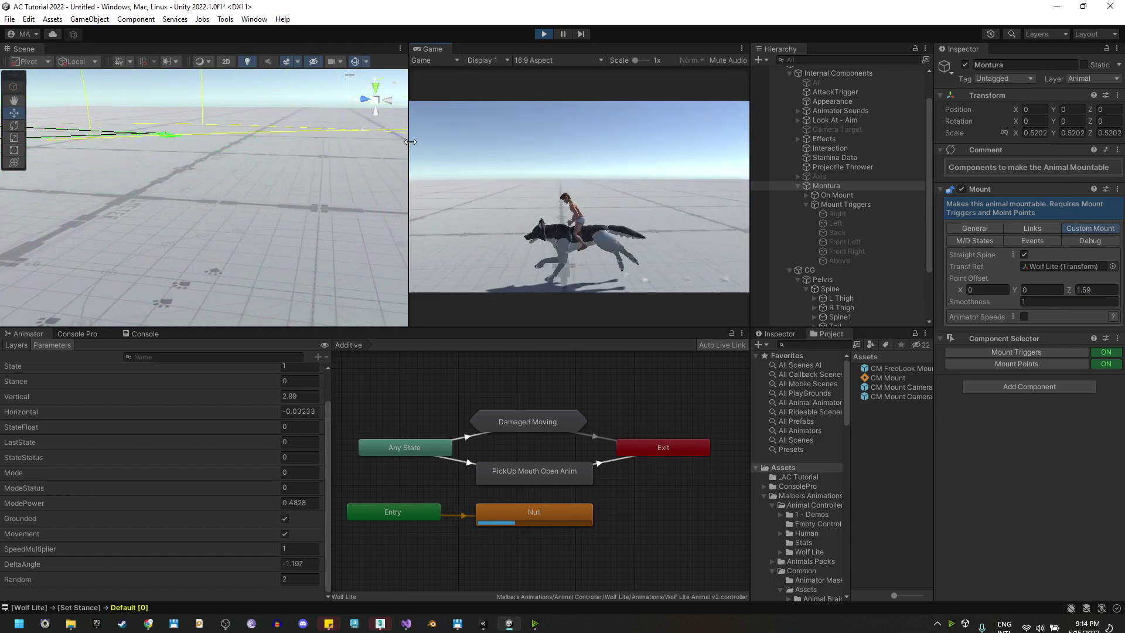
{"action": "key", "text": "d"}
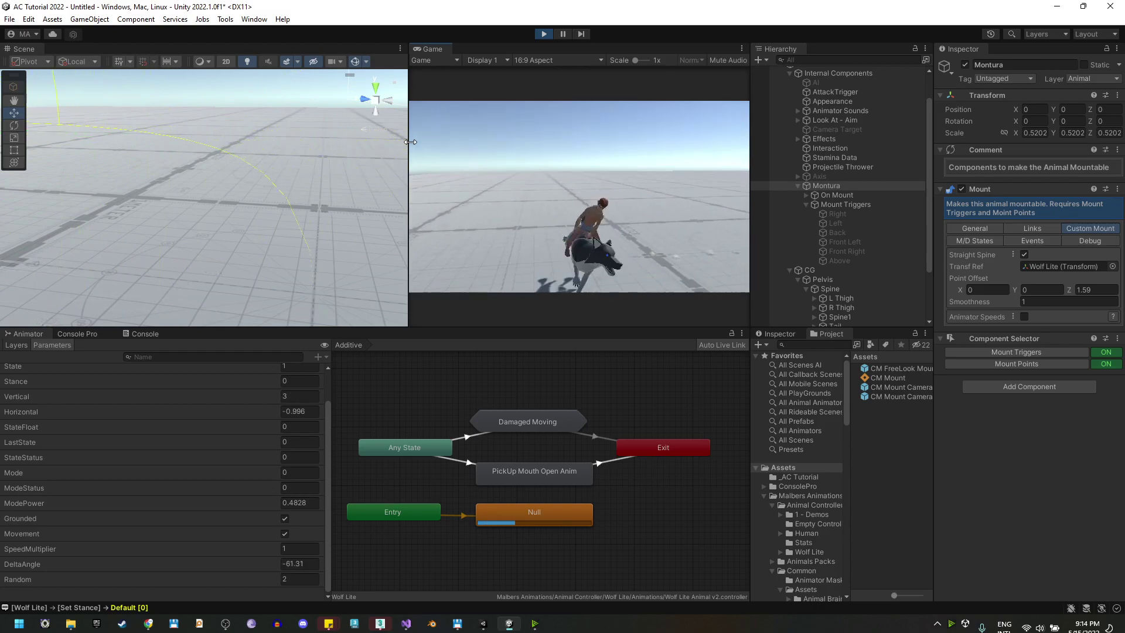
{"action": "key", "text": "a"}
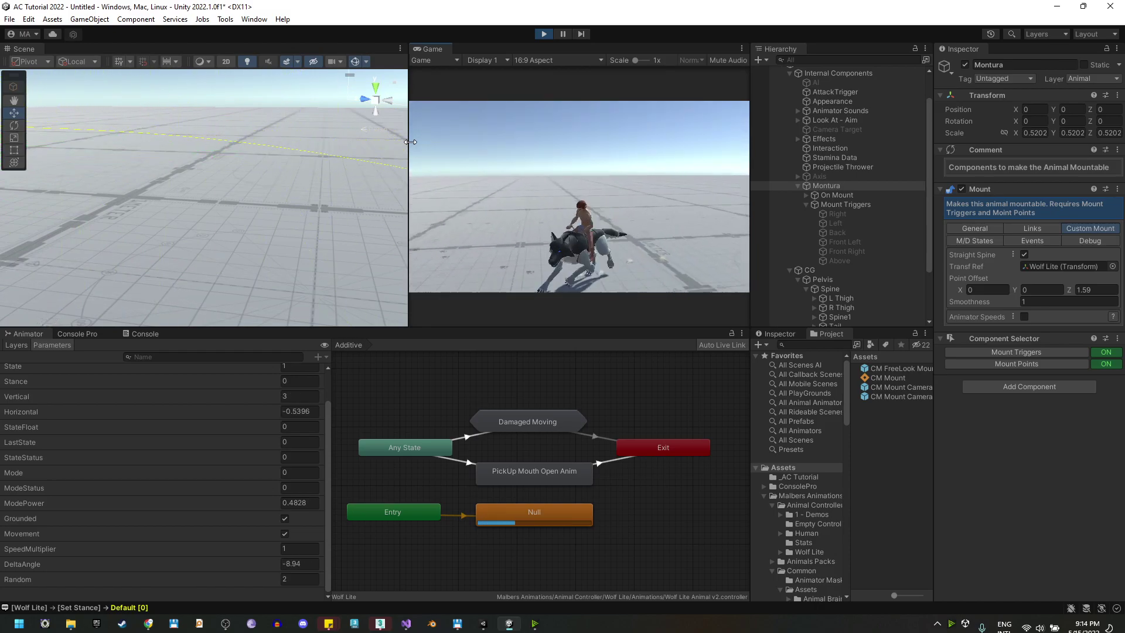